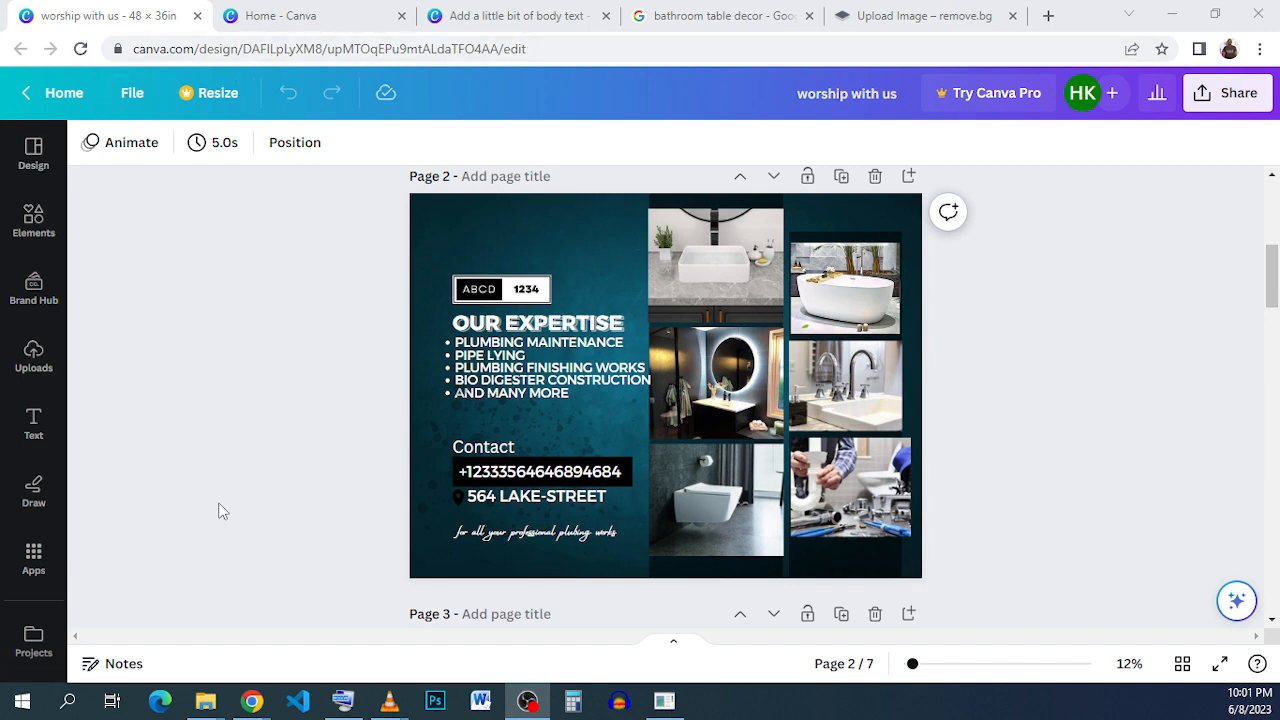
Open the custom size options for a new design and choose inches as the unit.
left_click(295, 15)
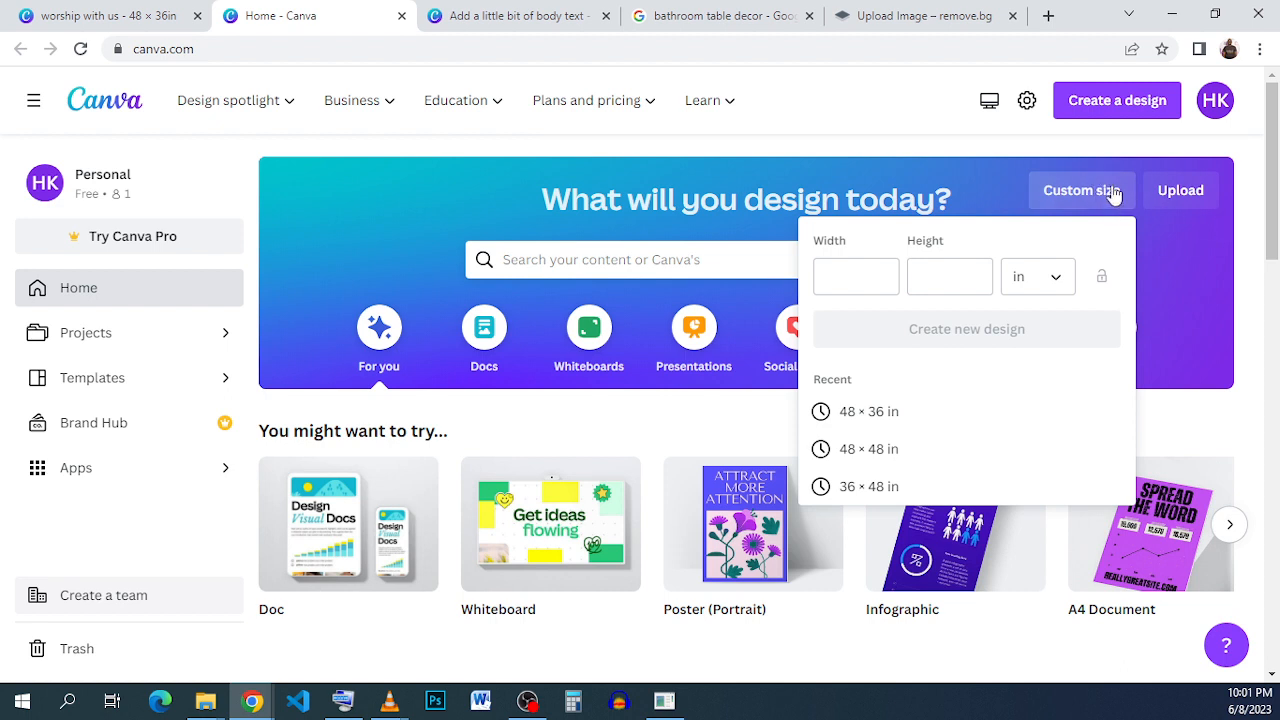
left_click(1020, 282)
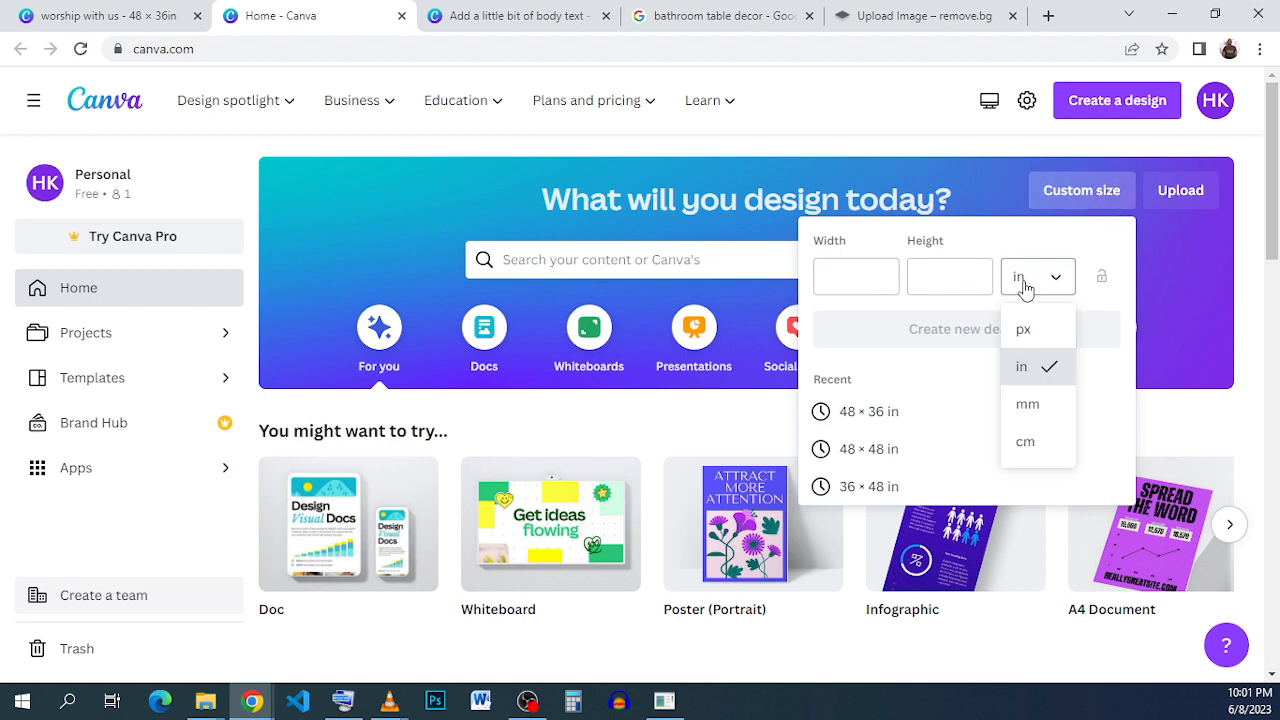
left_click(1040, 366)
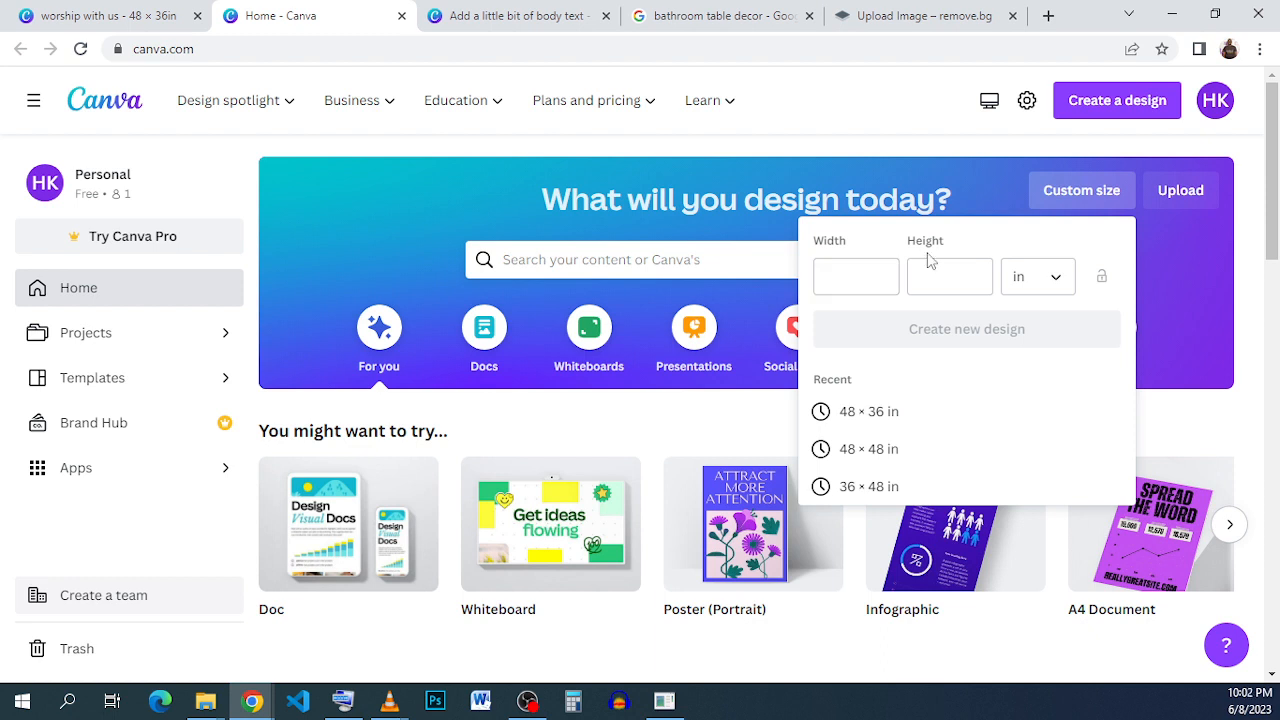
Compare the blank page 2 with the finished plumbing flyer and view the details of the Dark Blue Gradient Texture Background.
left_click(487, 18)
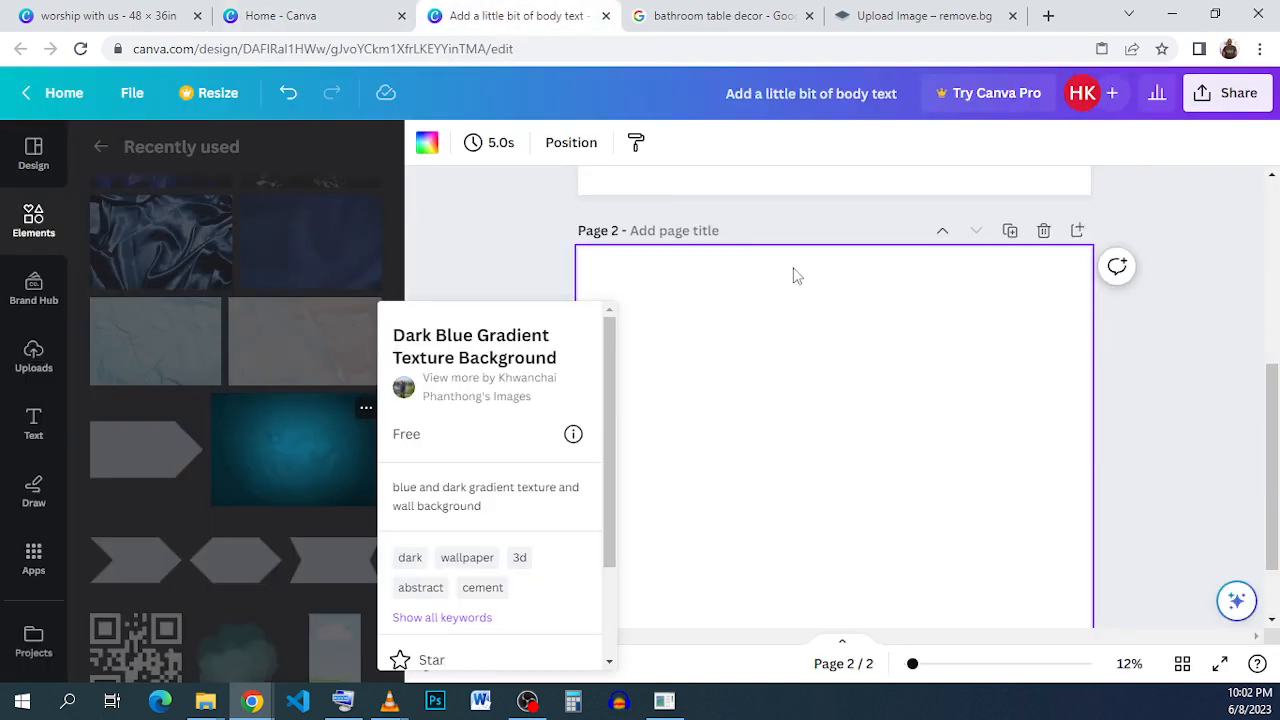
left_click(945, 356)
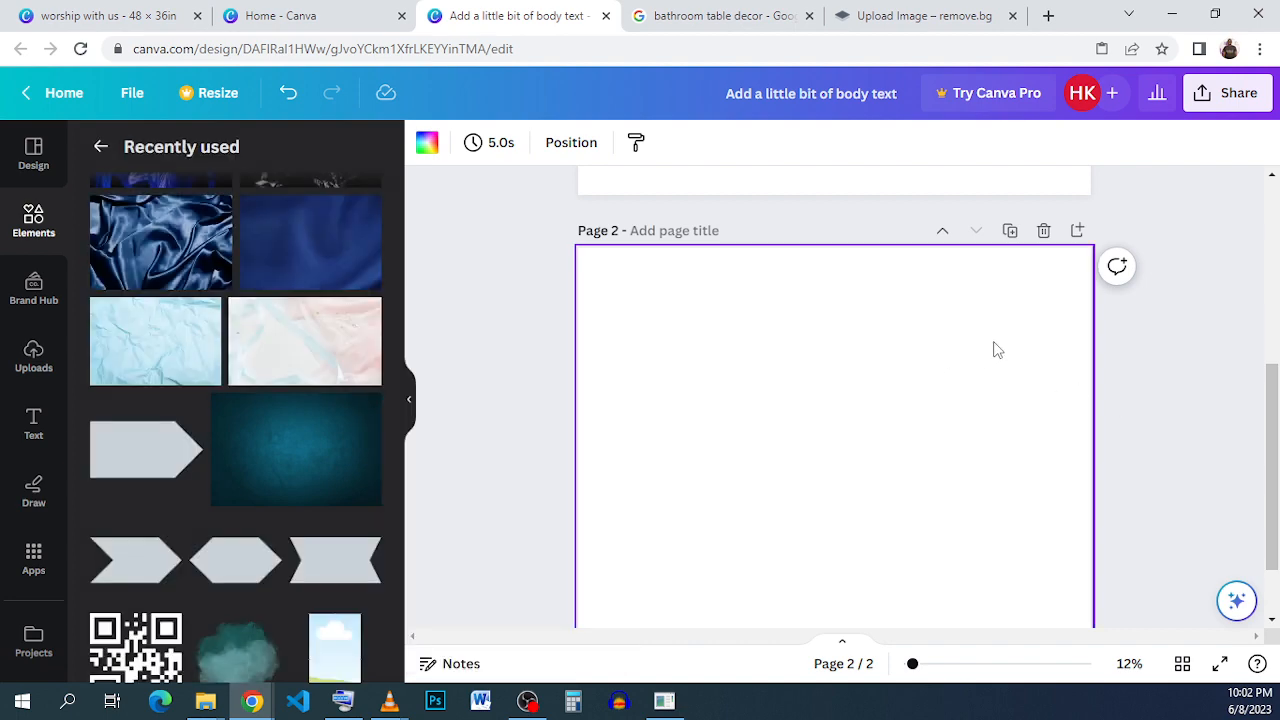
left_click(160, 22)
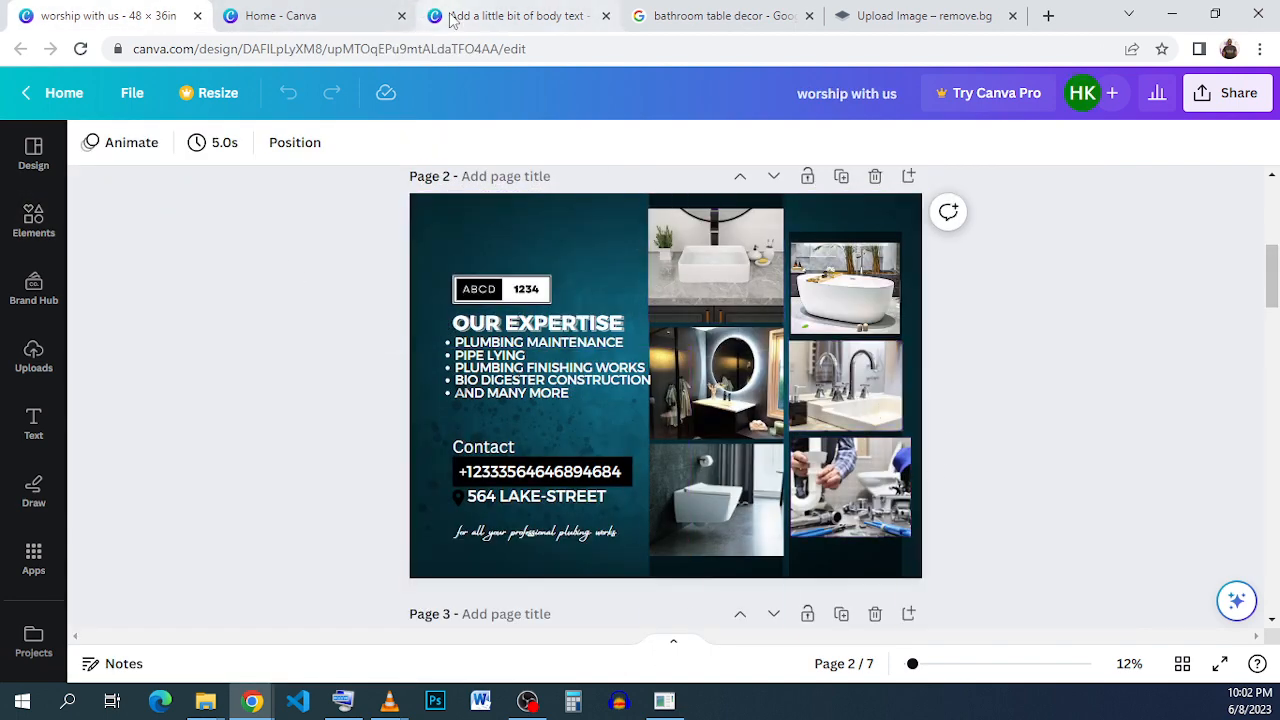
left_click(515, 15)
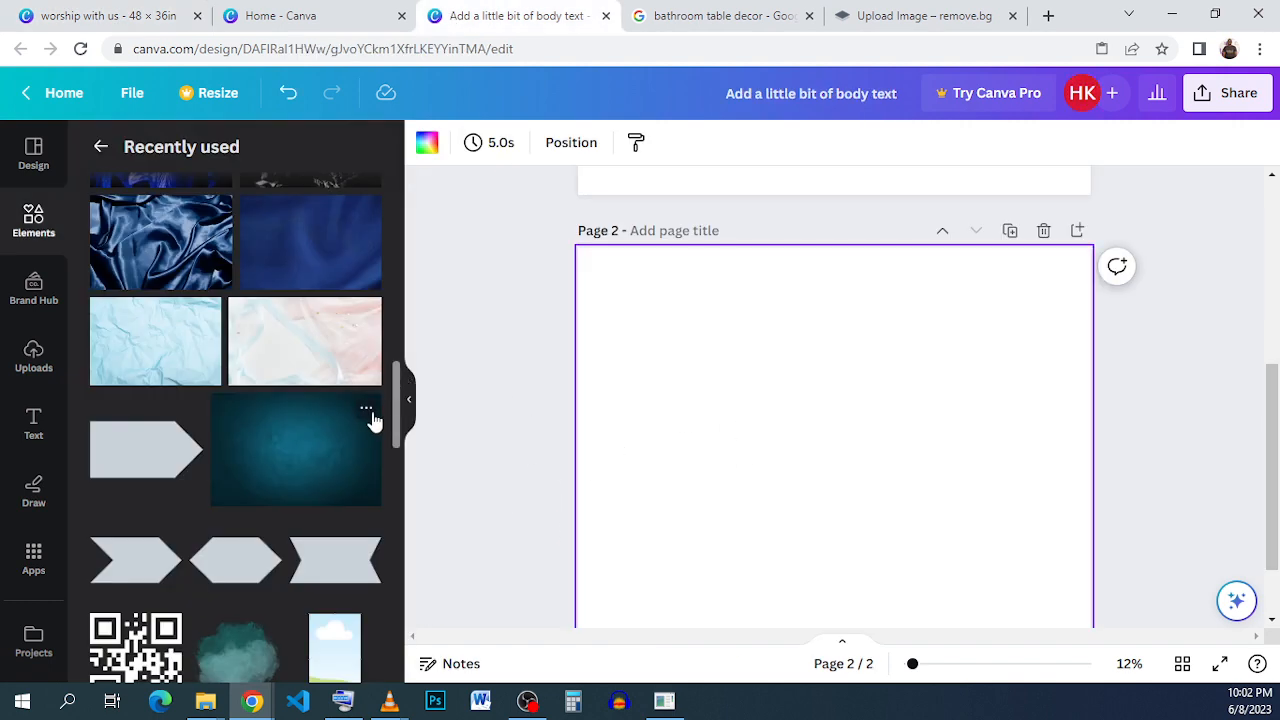
left_click(367, 410)
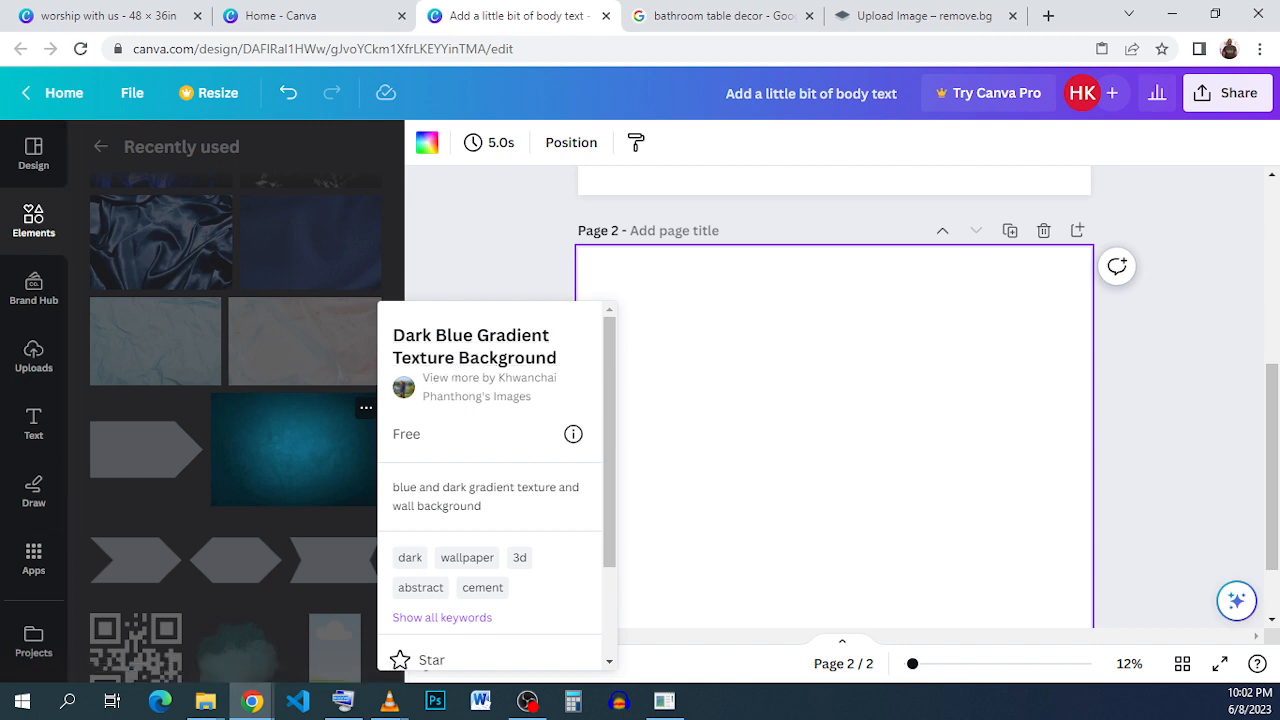
key("alt+Tab")
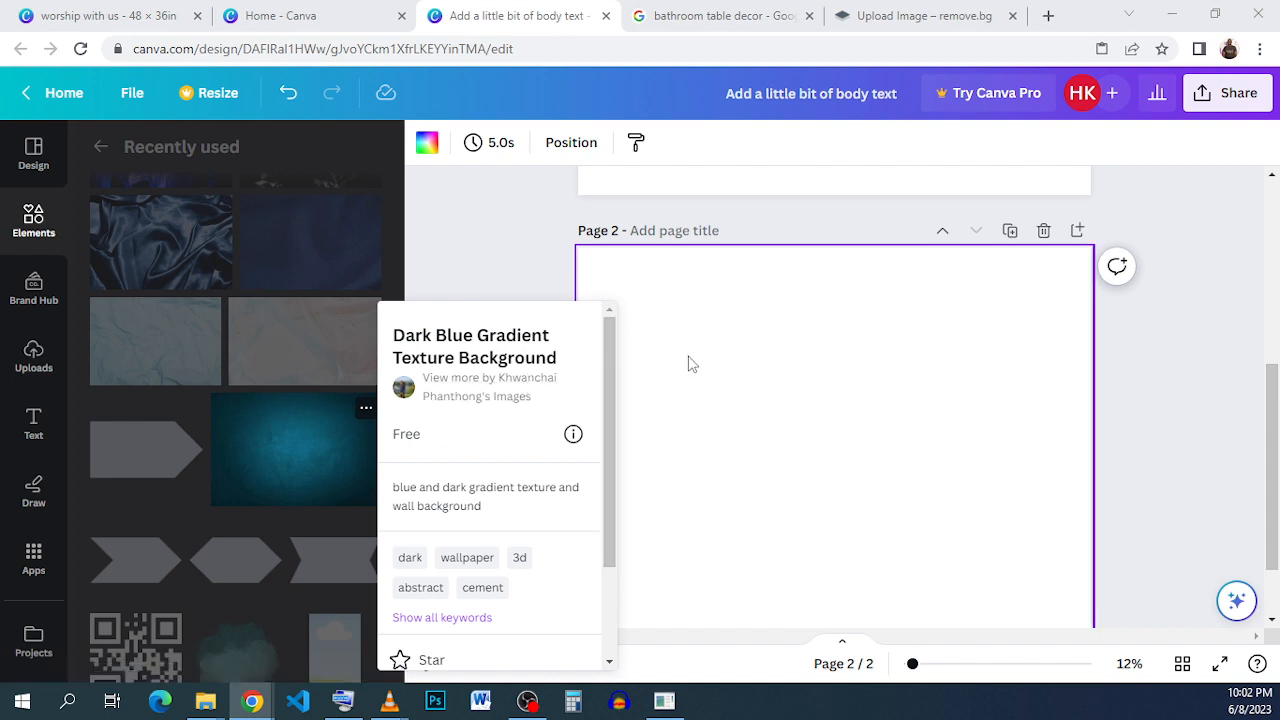
Place the Dark Blue Gradient Texture Background on page 2 and enlarge it to cover the whole page.
left_click(314, 443)
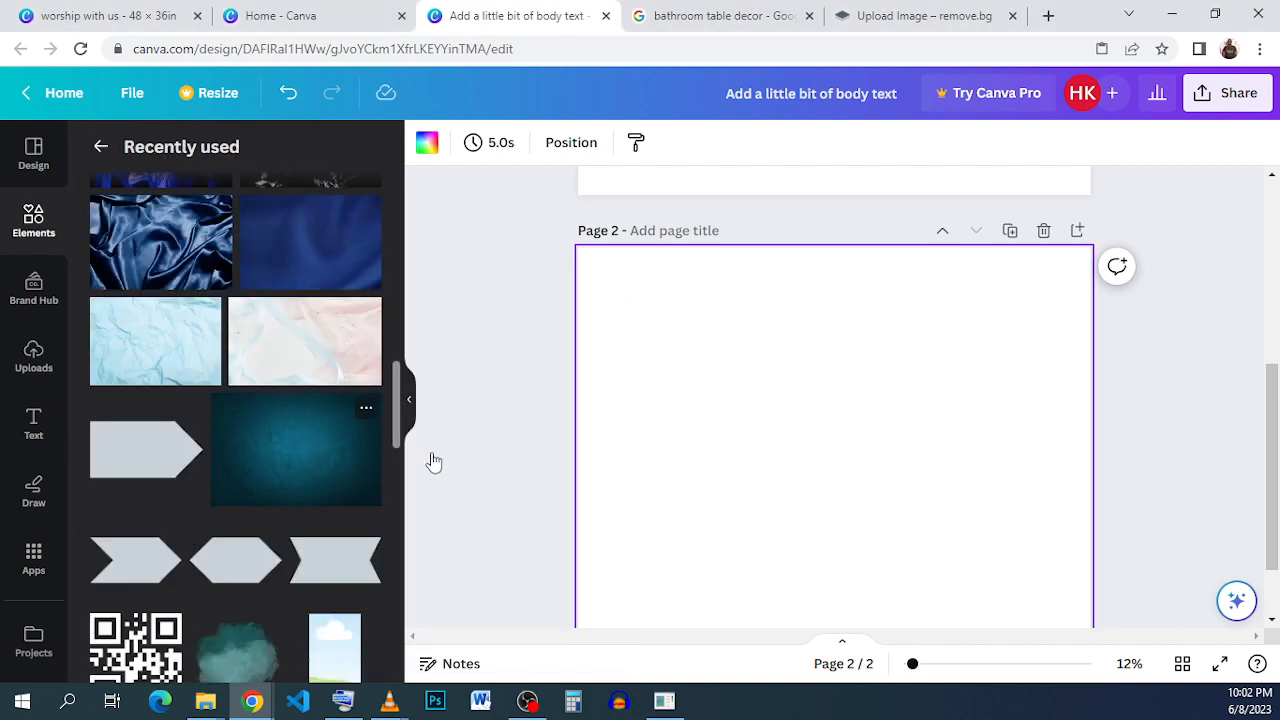
left_click_drag(895, 452, 846, 400)
scroll(866, 409, "down", 2)
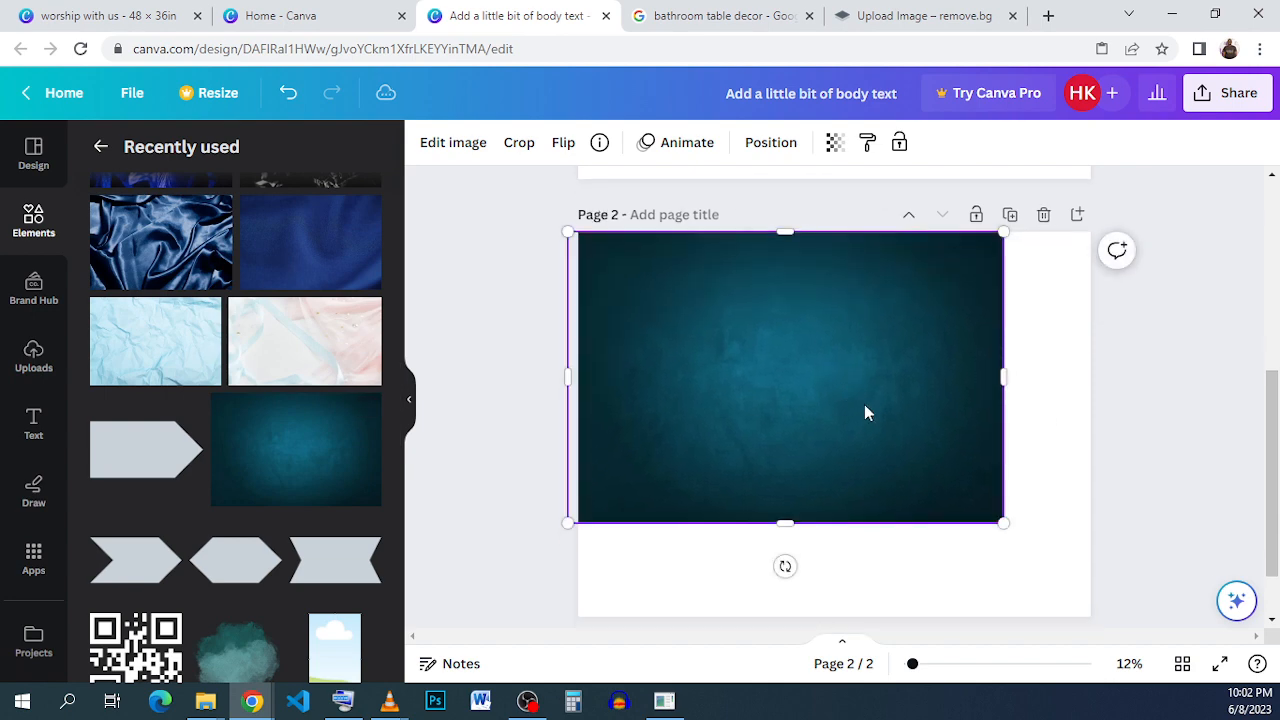
left_click_drag(1009, 448, 1145, 539)
left_click_drag(965, 455, 946, 443)
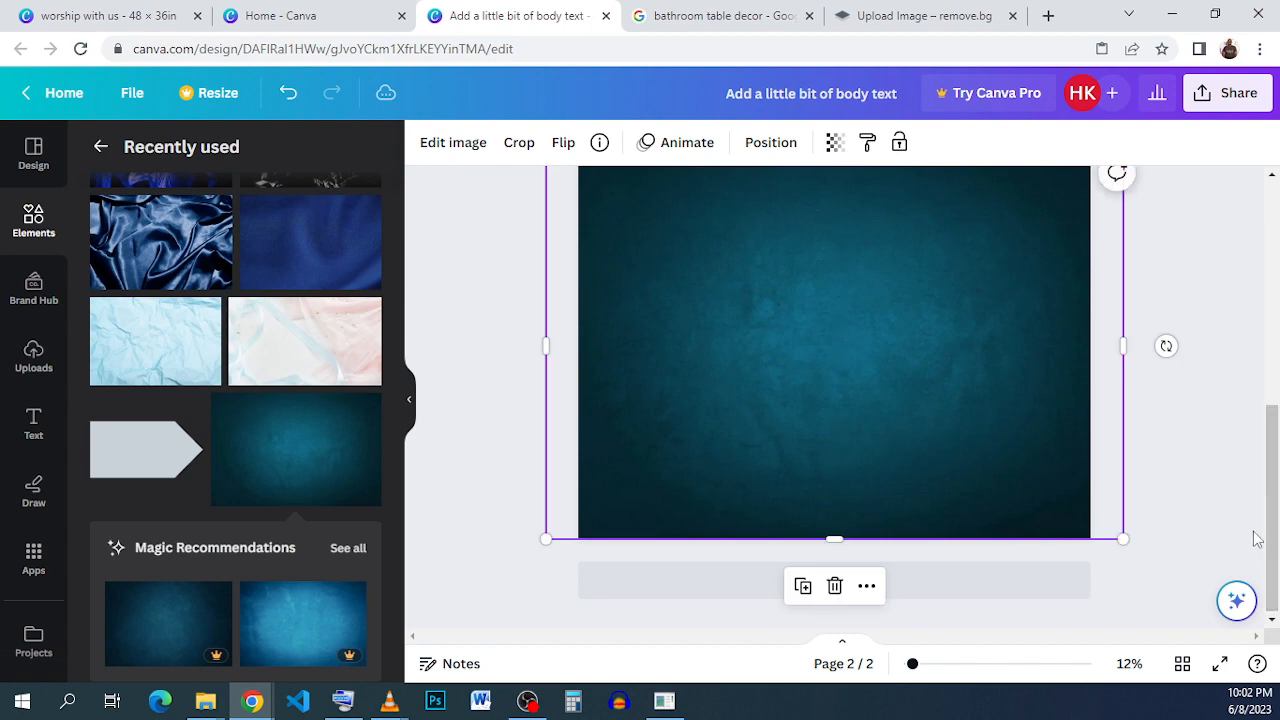
left_click(1219, 503)
scroll(1114, 437, "up", 1)
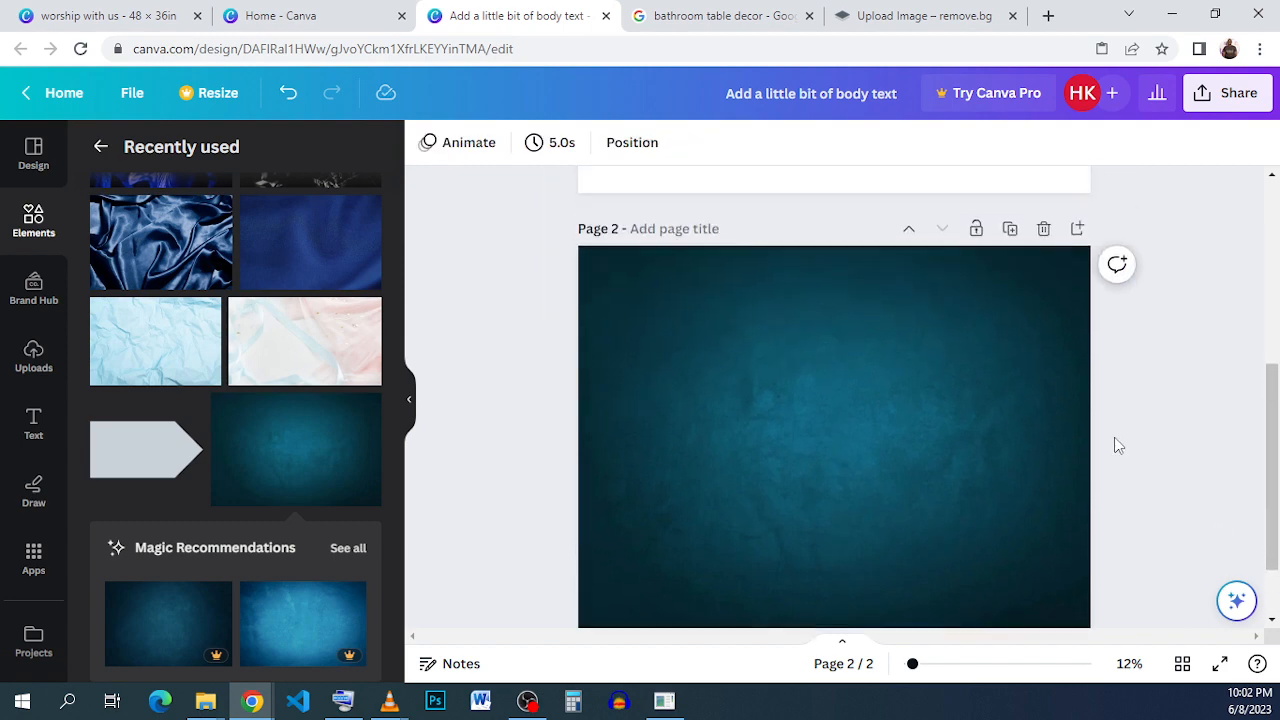
scroll(1114, 437, "down", 1)
scroll(1116, 440, "up", 1)
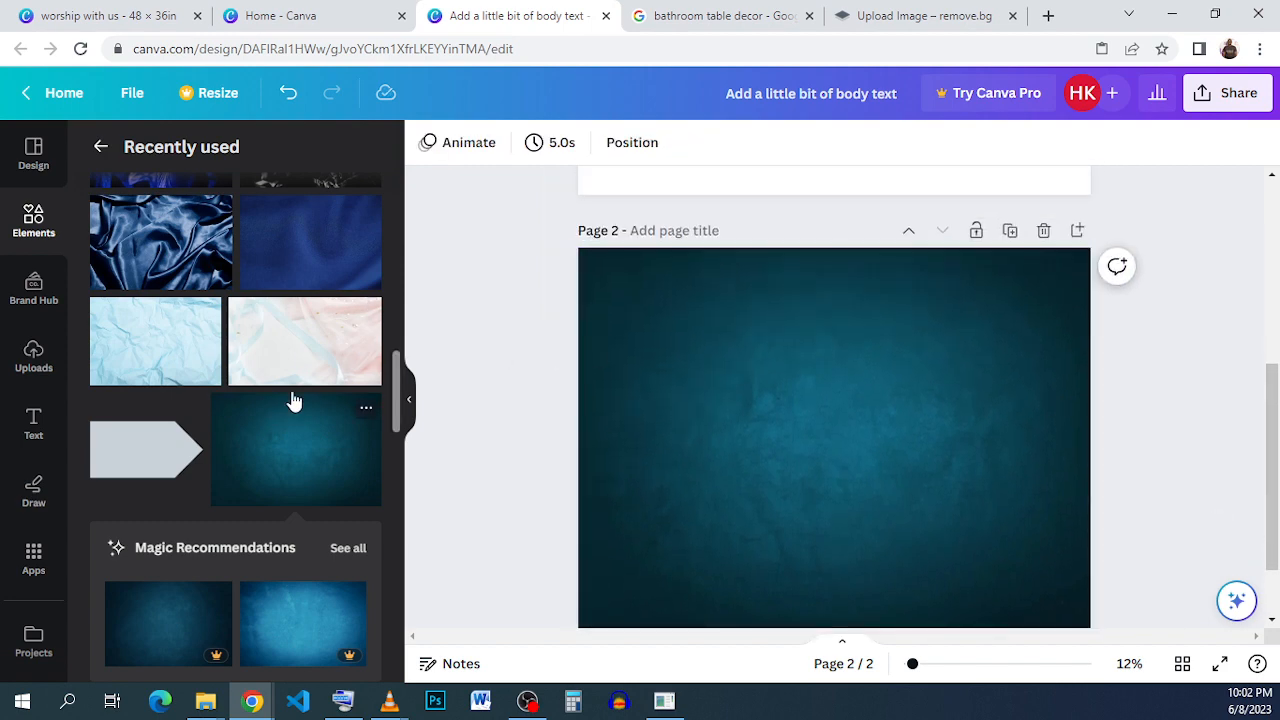
Check the finished plumbing flyer for reference and browse the uploaded images of the new design for the bathroom photos.
left_click(93, 17)
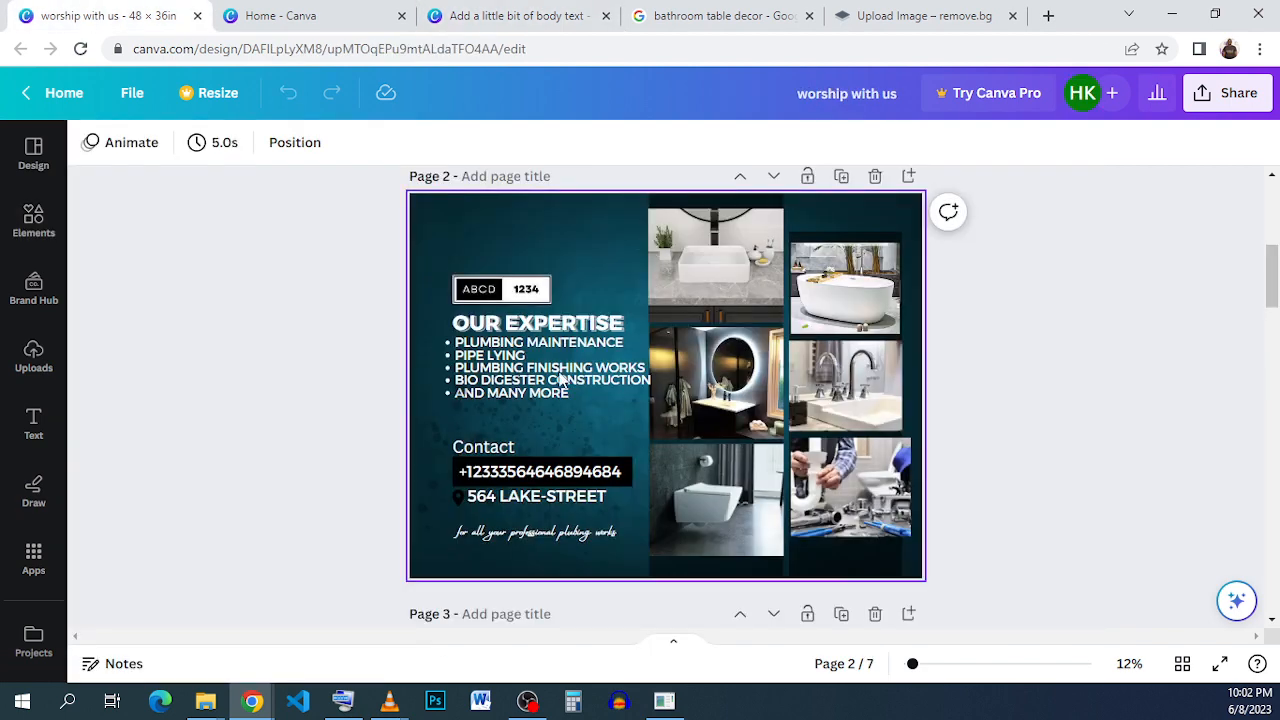
left_click(502, 17)
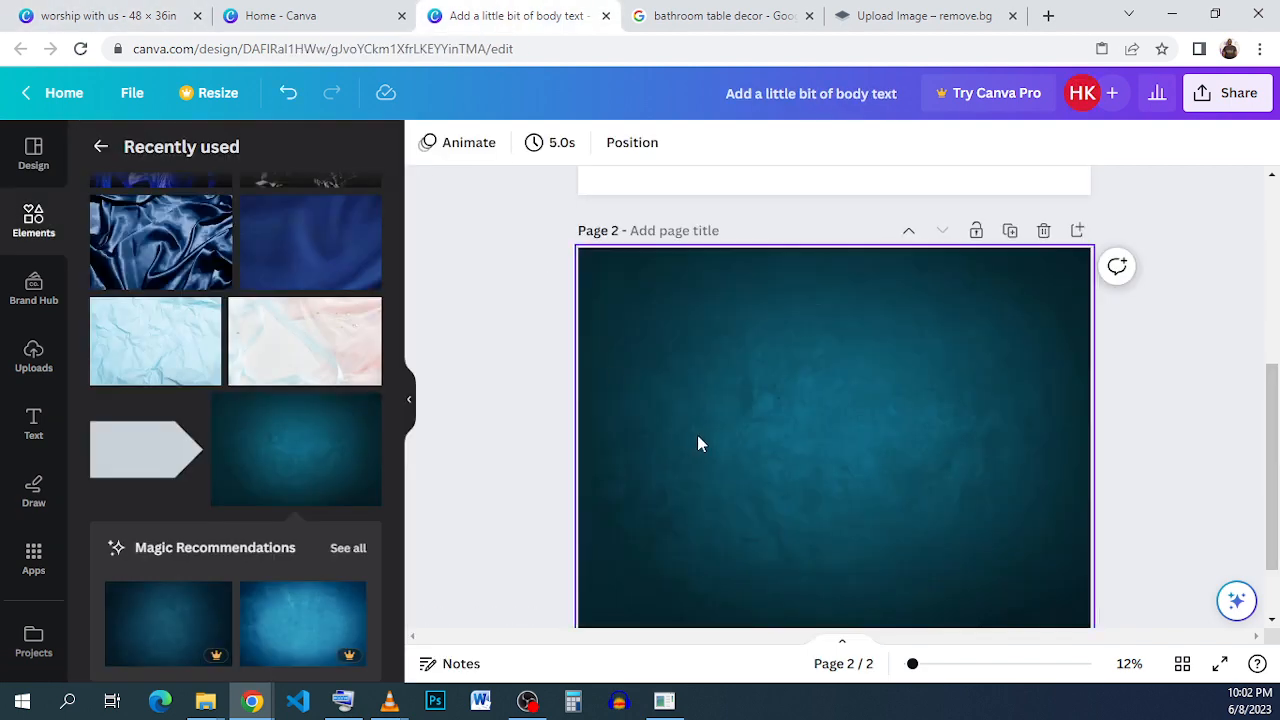
left_click(57, 372)
scroll(310, 470, "down", 3)
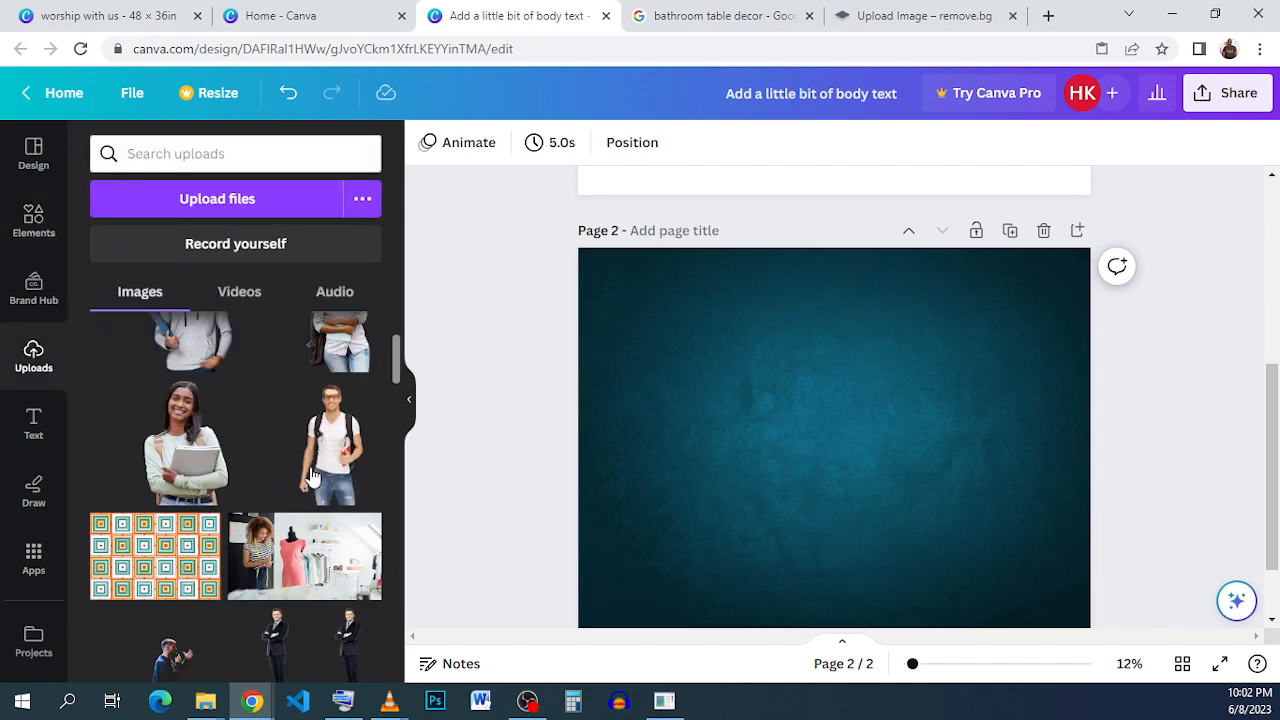
scroll(310, 467, "down", 3)
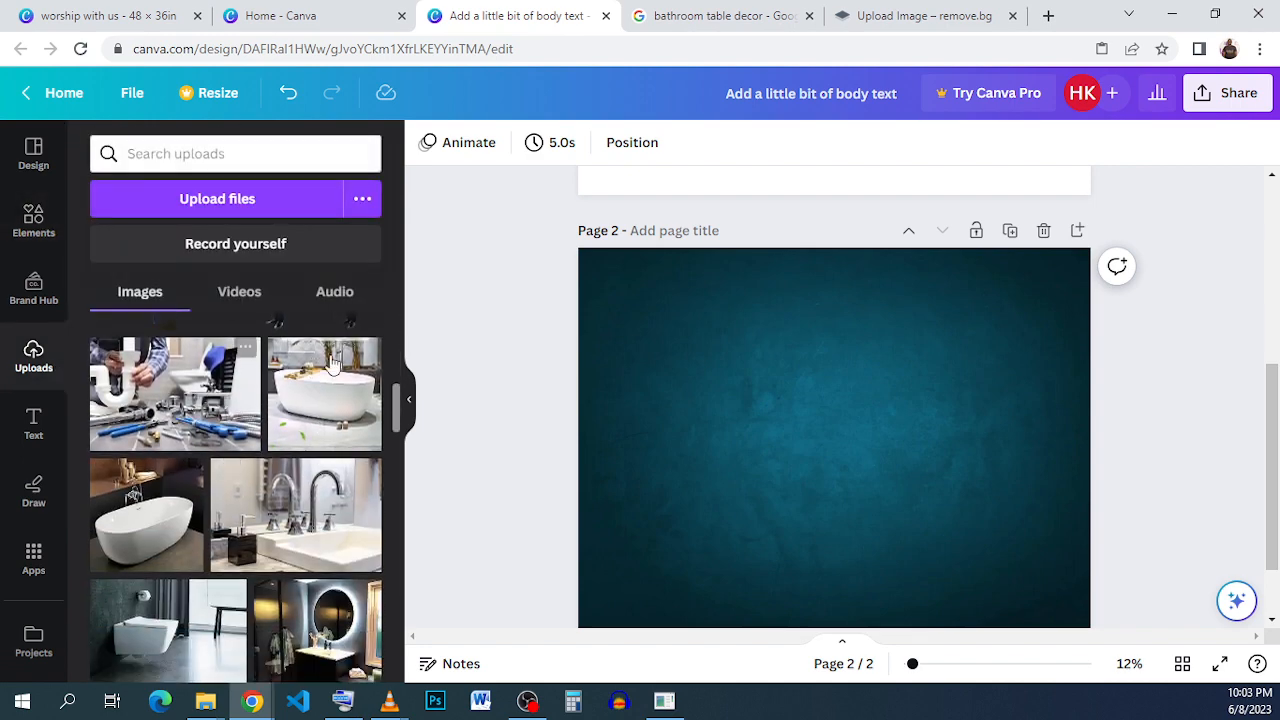
Look through the Google image results for bathroom table decor, preview the small wooden table photo and its save options, and return to the design.
left_click(726, 16)
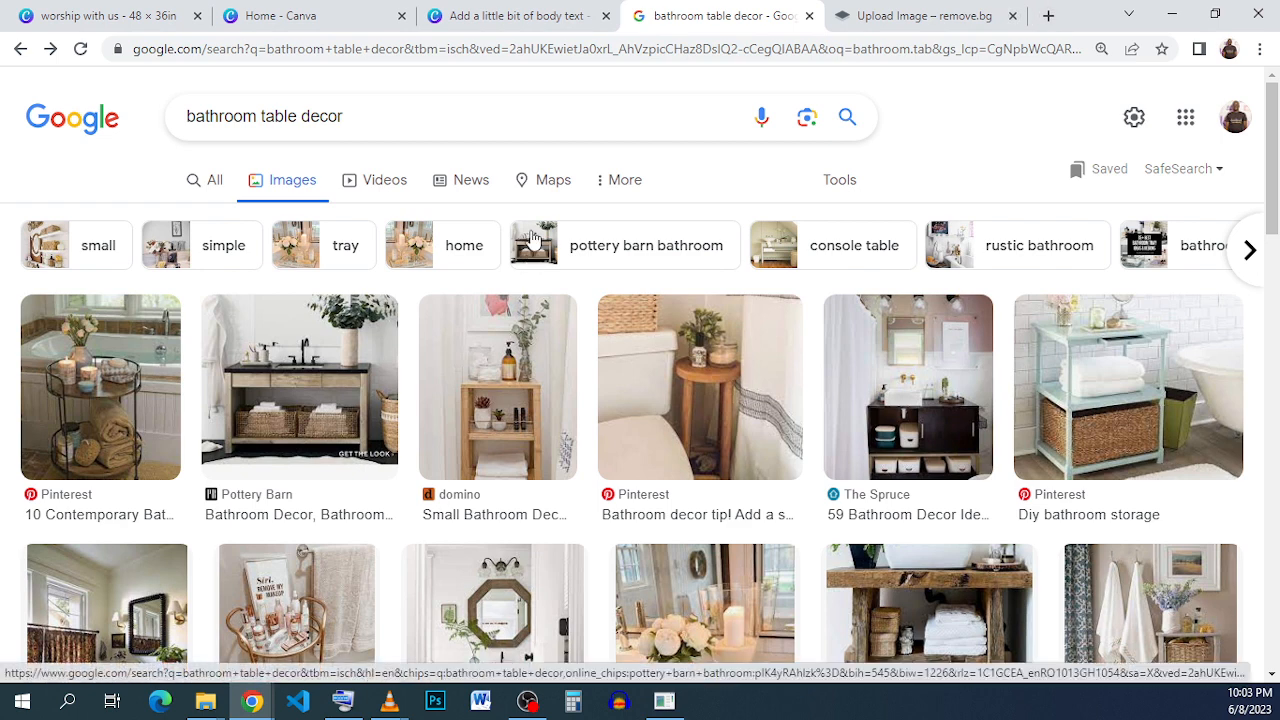
scroll(652, 305, "down", 1)
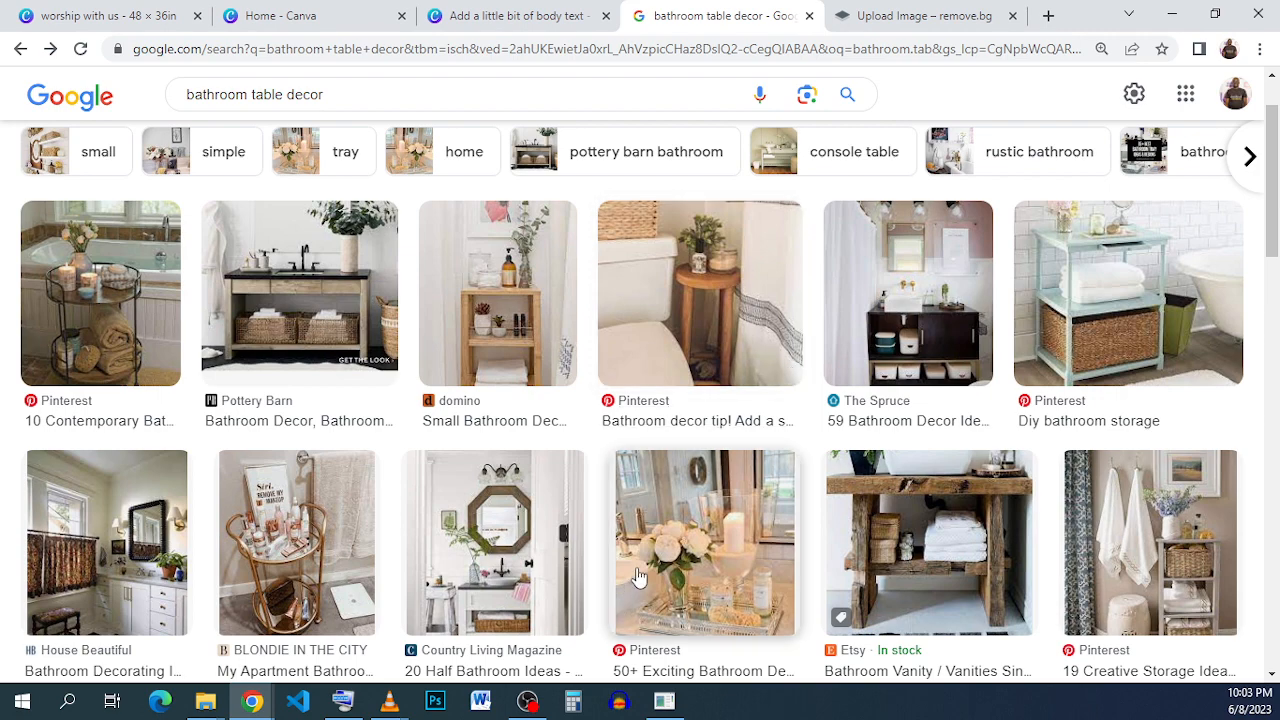
left_click(680, 355)
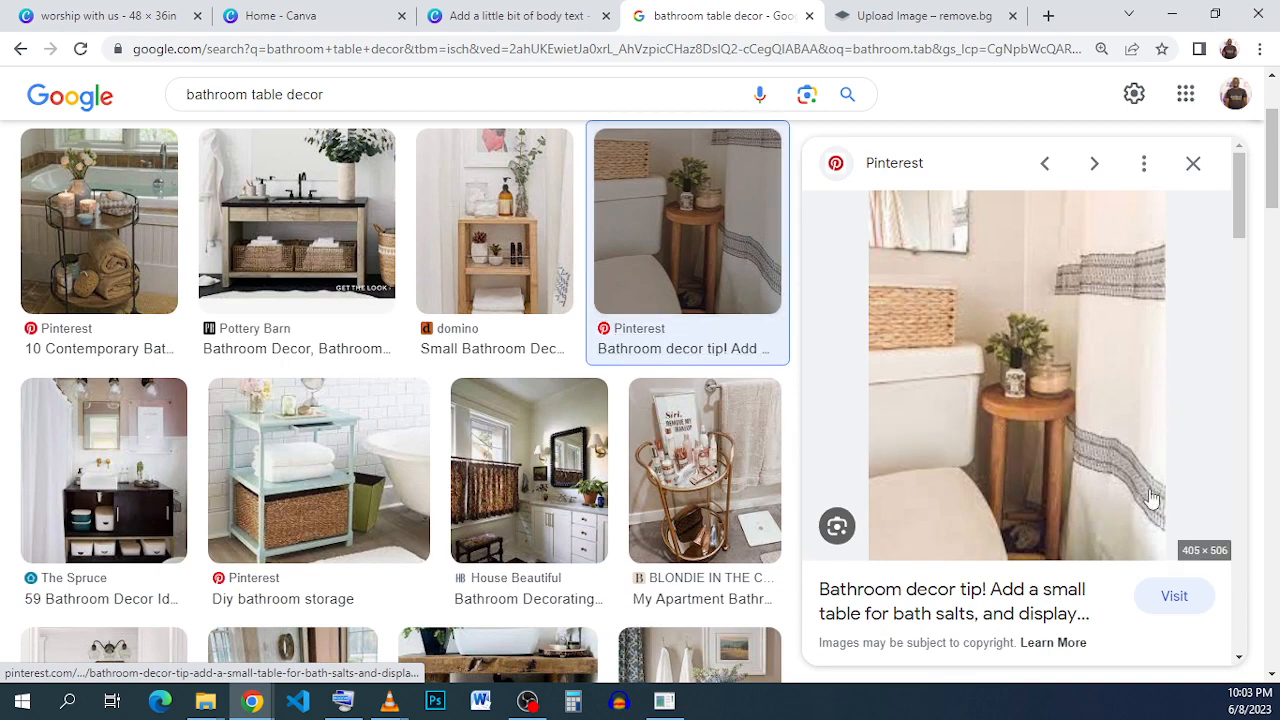
right_click(1052, 352)
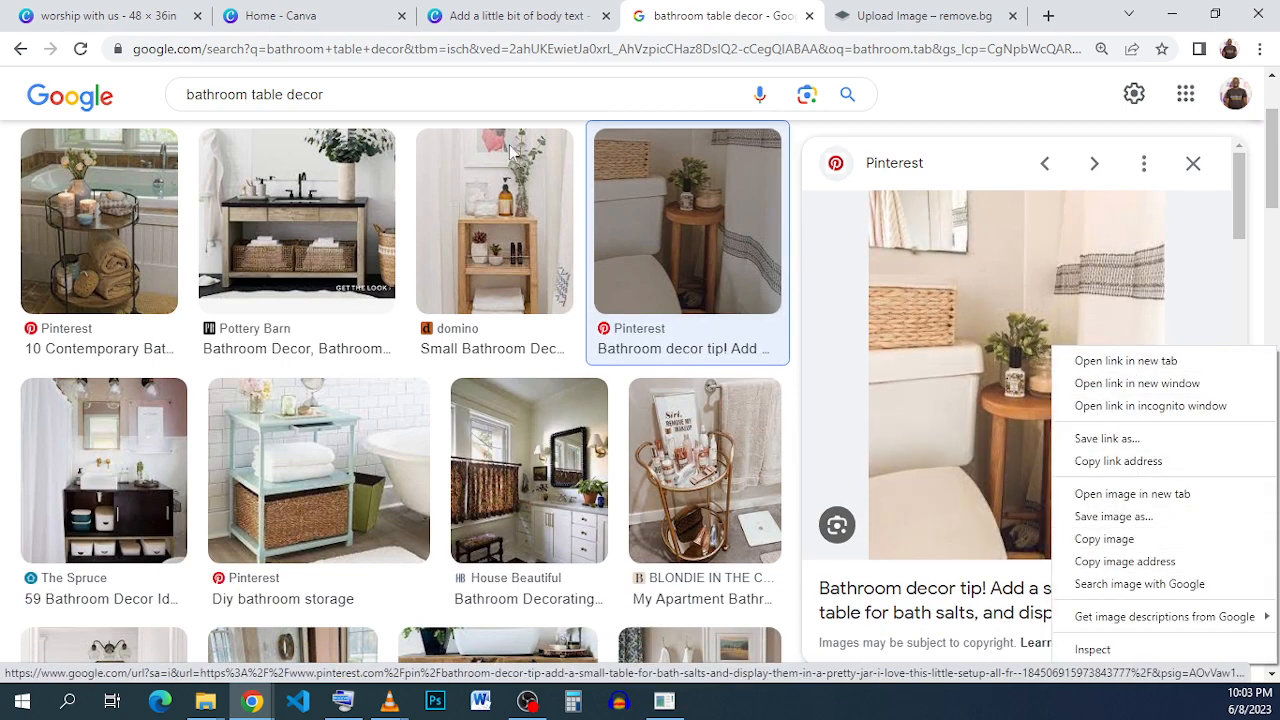
left_click(490, 22)
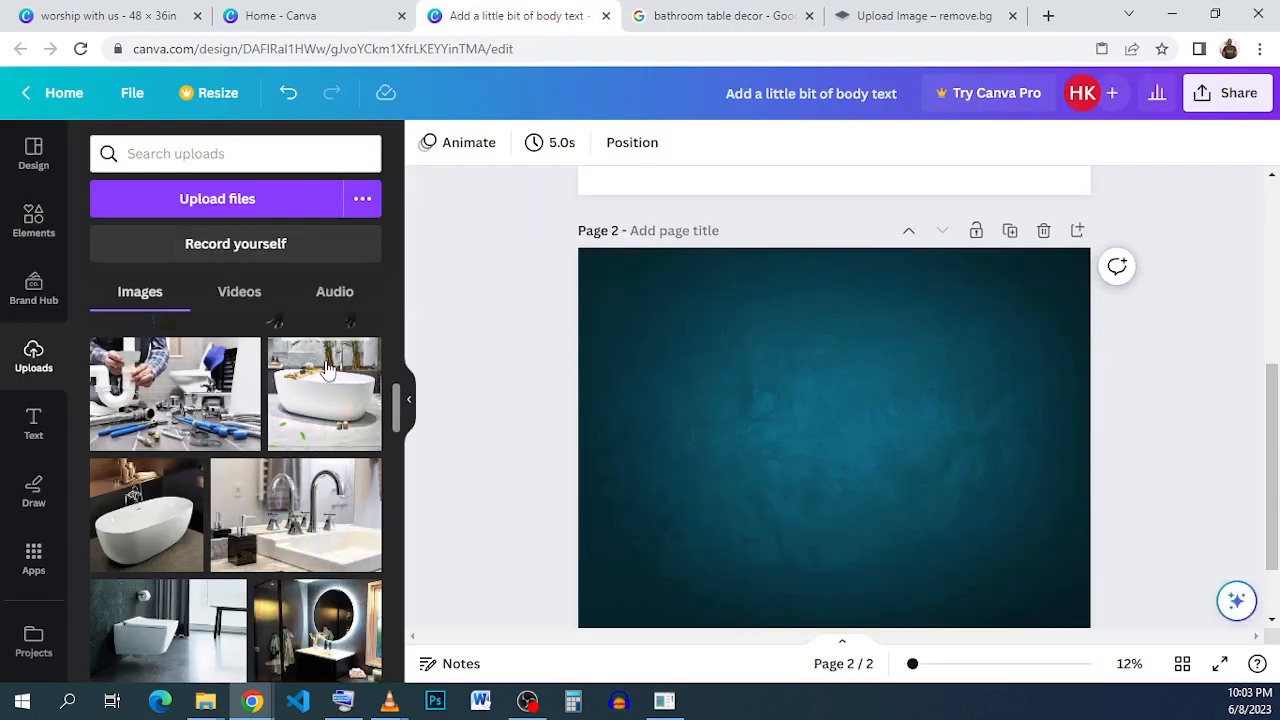
left_click(337, 444)
left_click_drag(946, 329, 895, 456)
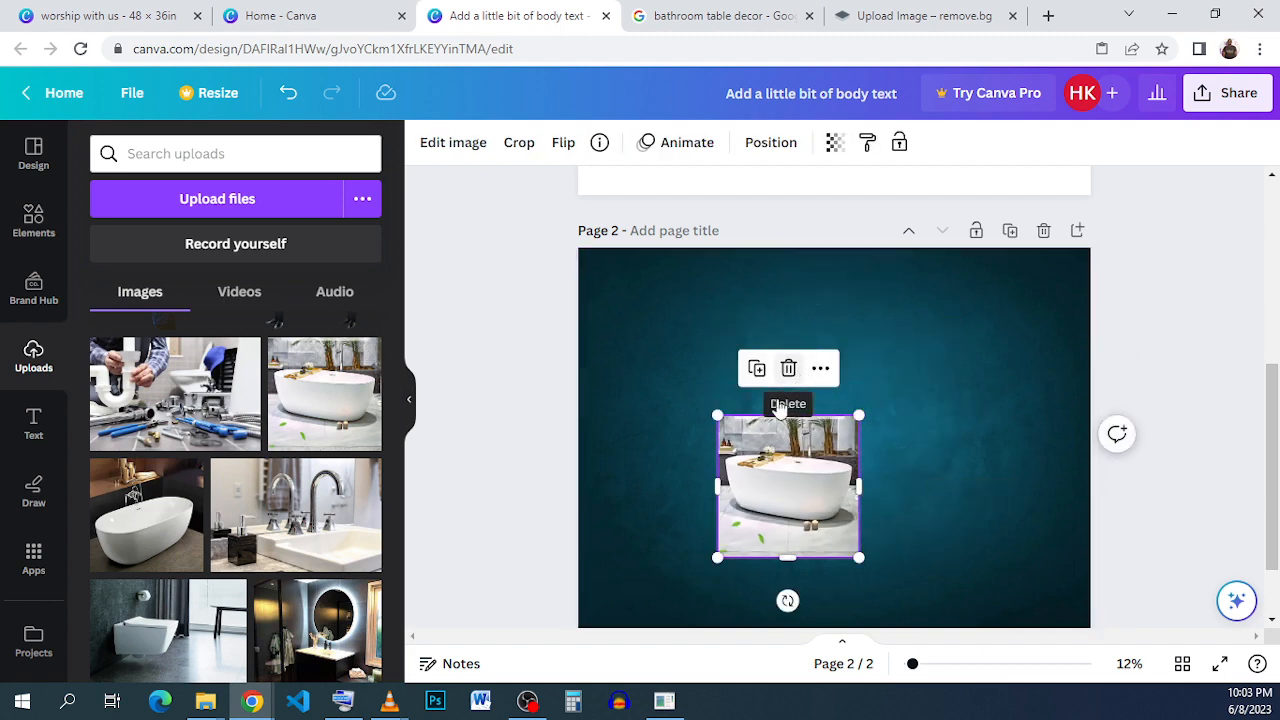
left_click(790, 369)
Add the uploaded photo of the vanity with the round lit mirror to page 2's upper area and shrink it.
scroll(307, 587, "down", 1)
scroll(307, 587, "down", 1)
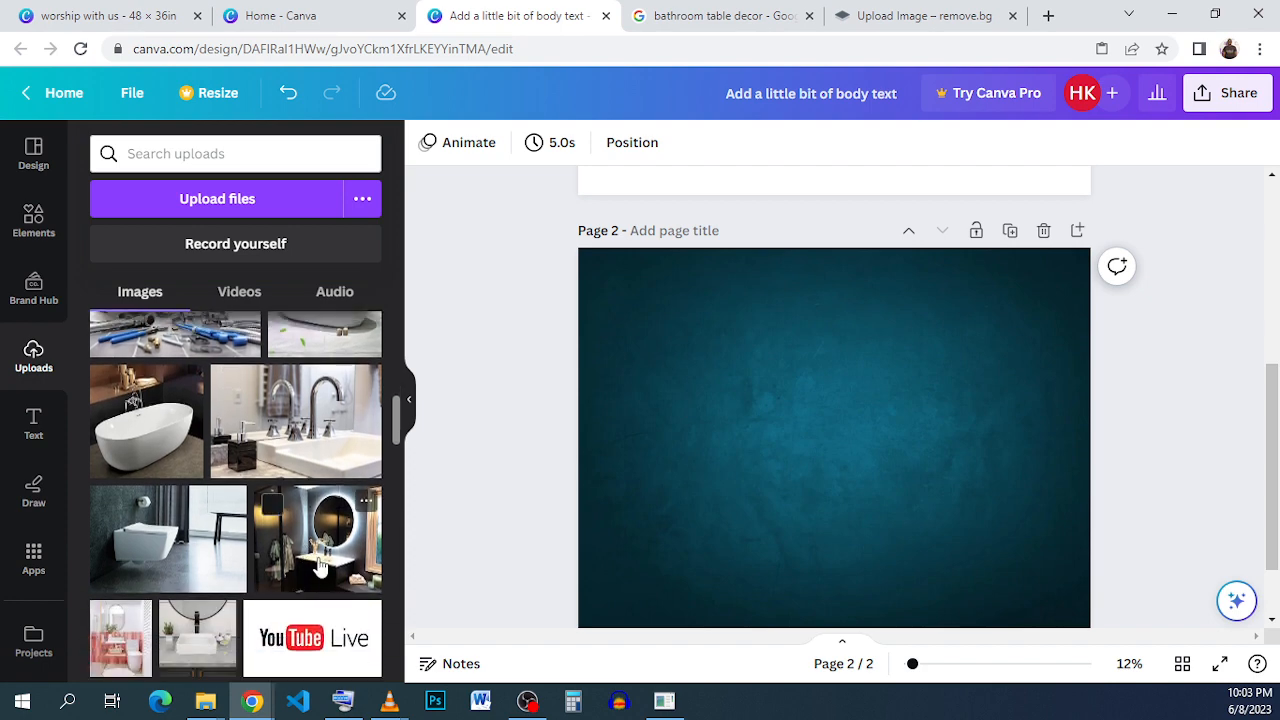
left_click(315, 560)
left_click_drag(802, 485, 868, 424)
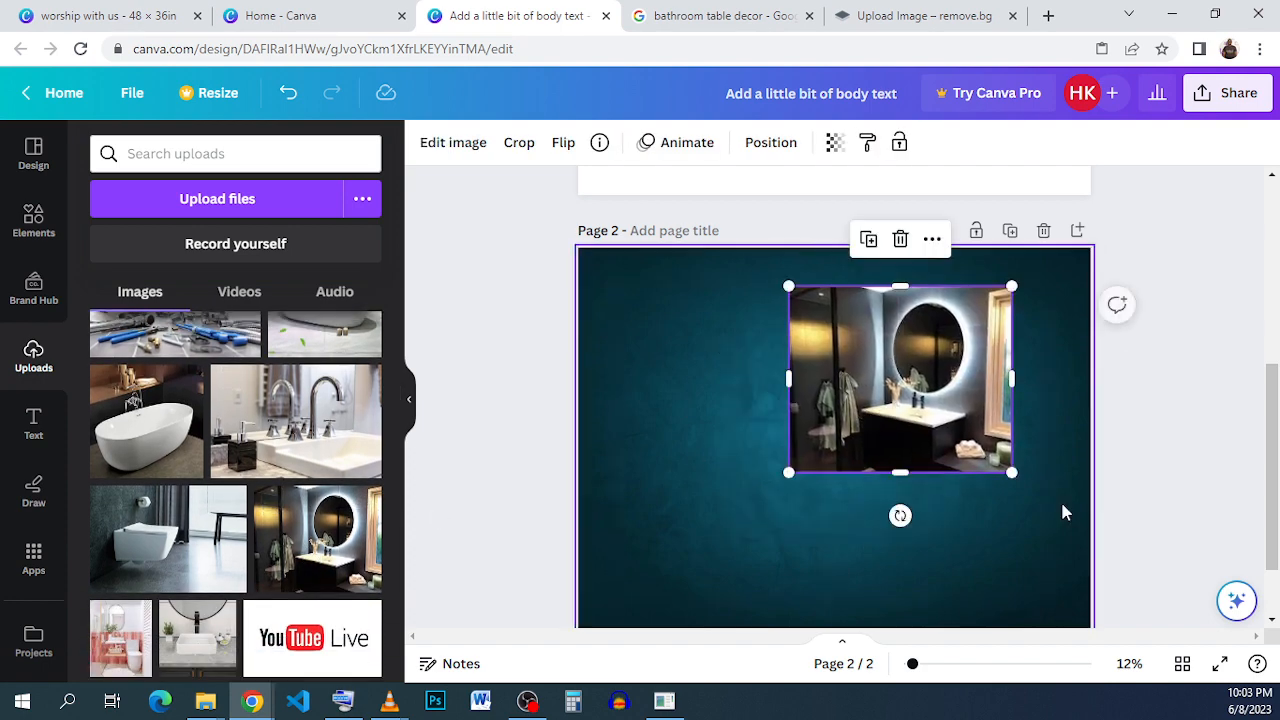
left_click_drag(1012, 472, 928, 404)
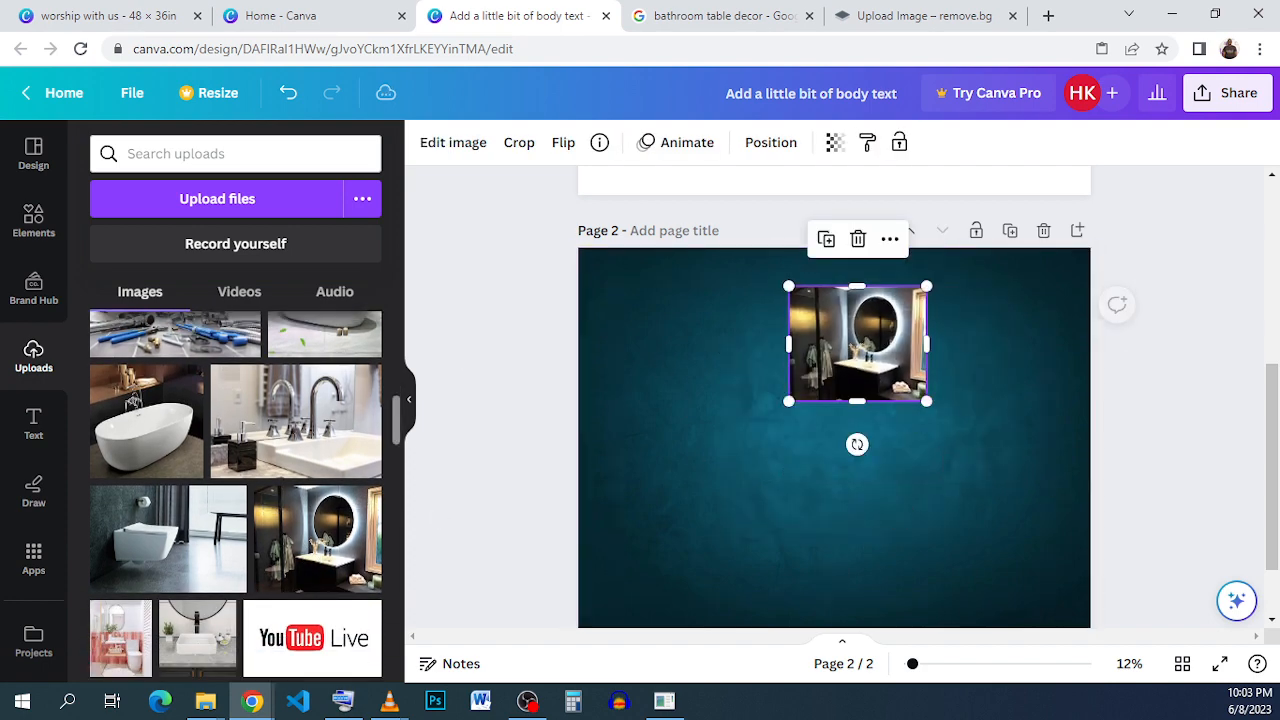
Add the wall-hung toilet photo, crop its window side, and scale it to fit directly below the mirror photo.
left_click(127, 565)
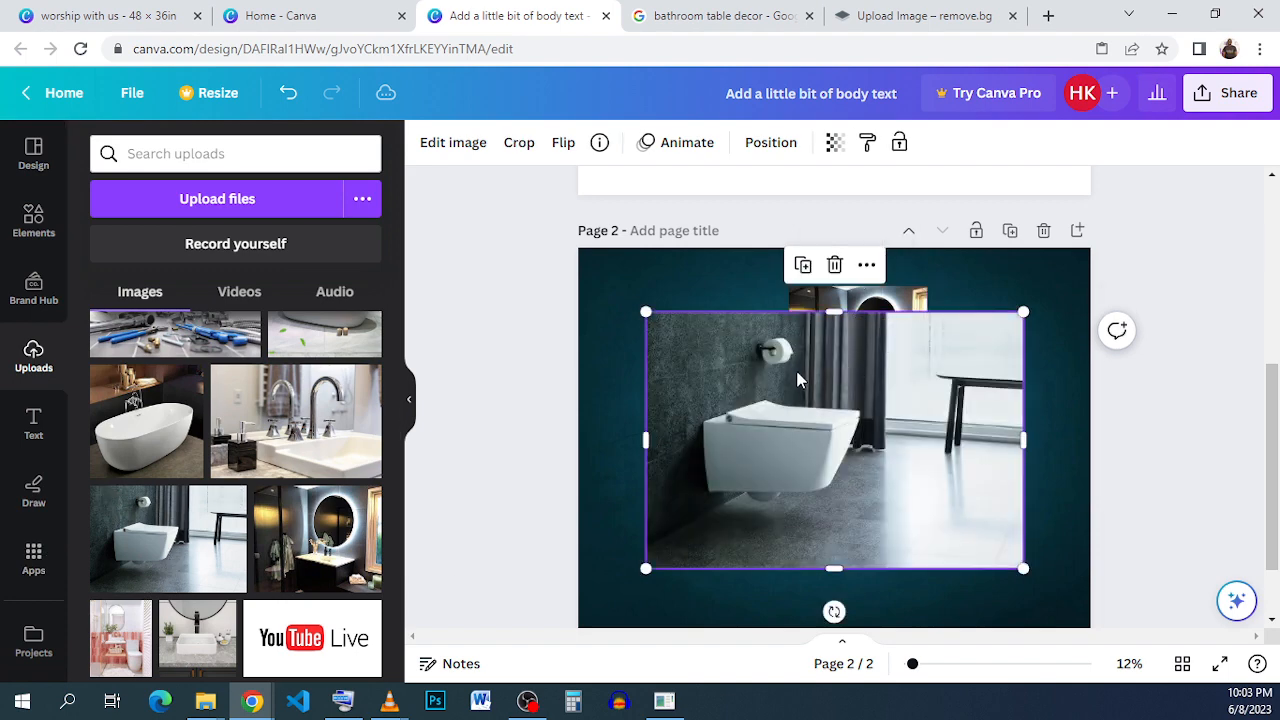
left_click_drag(797, 380, 906, 371)
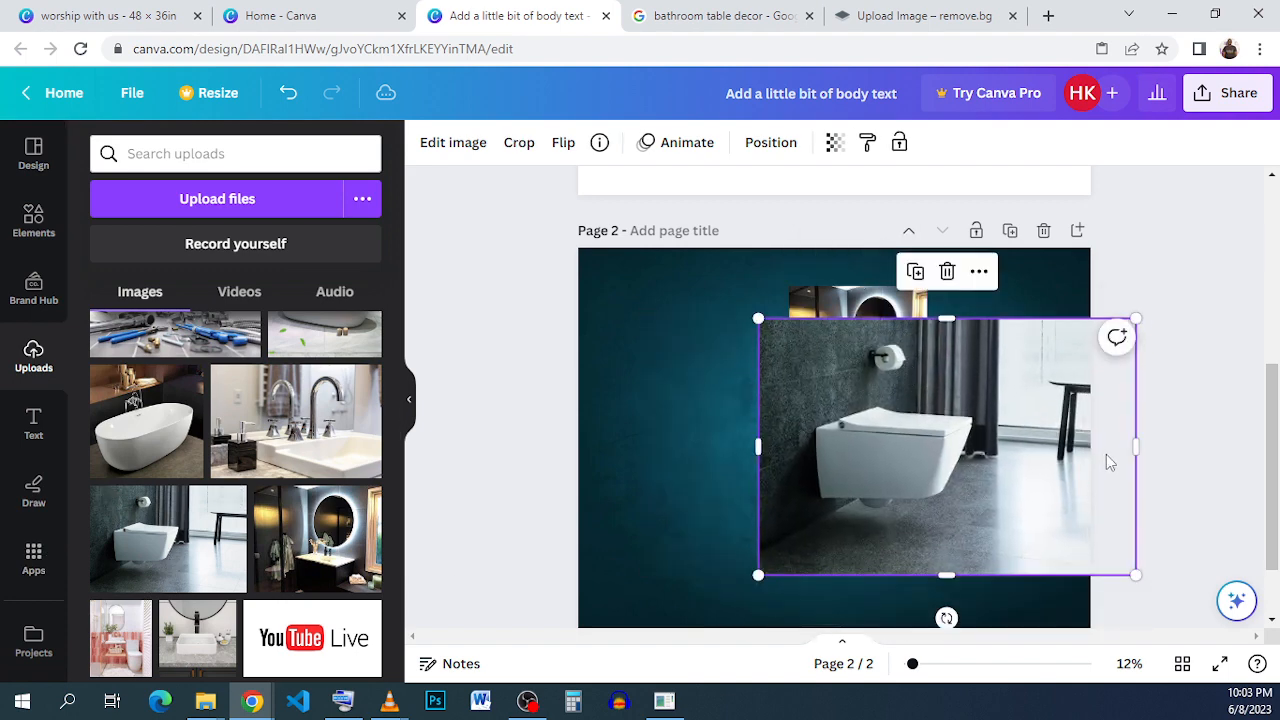
left_click_drag(1130, 452, 1063, 455)
left_click_drag(1010, 537, 1005, 480)
left_click_drag(1090, 542, 905, 486)
left_click(962, 476)
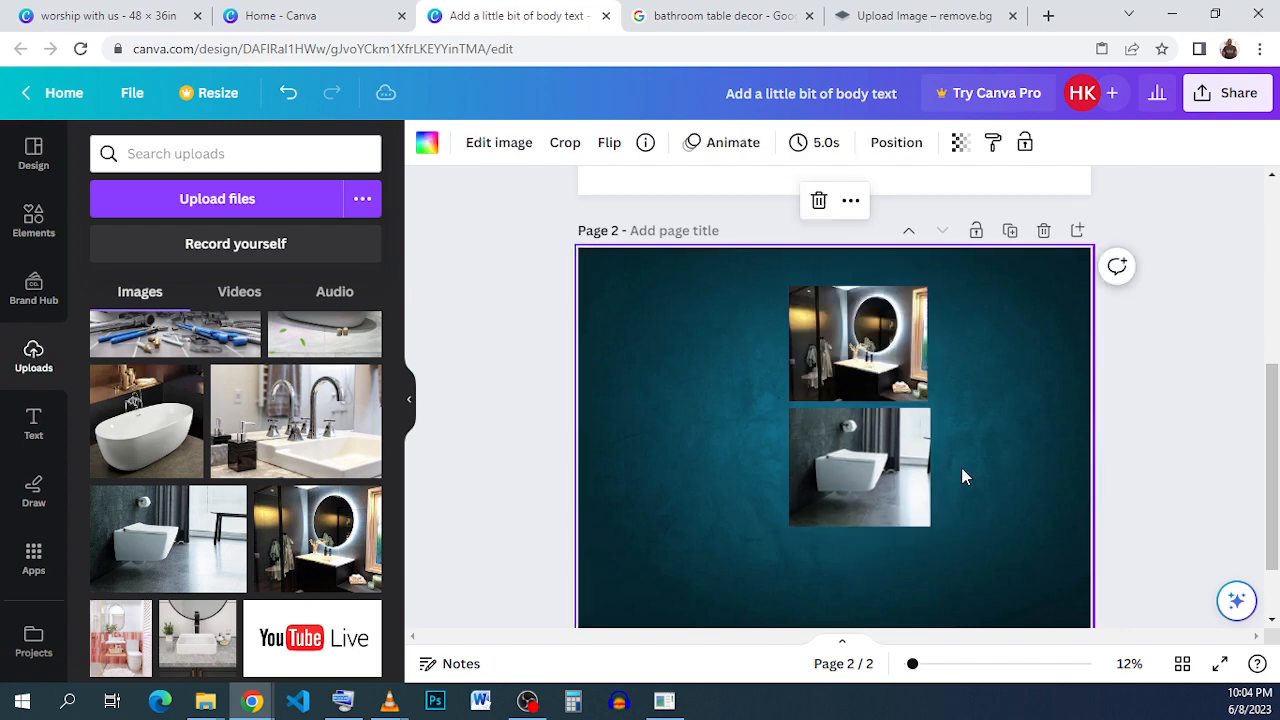
Scale the mirror and toilet photos down together, keeping them stacked.
left_click_drag(976, 551, 816, 309)
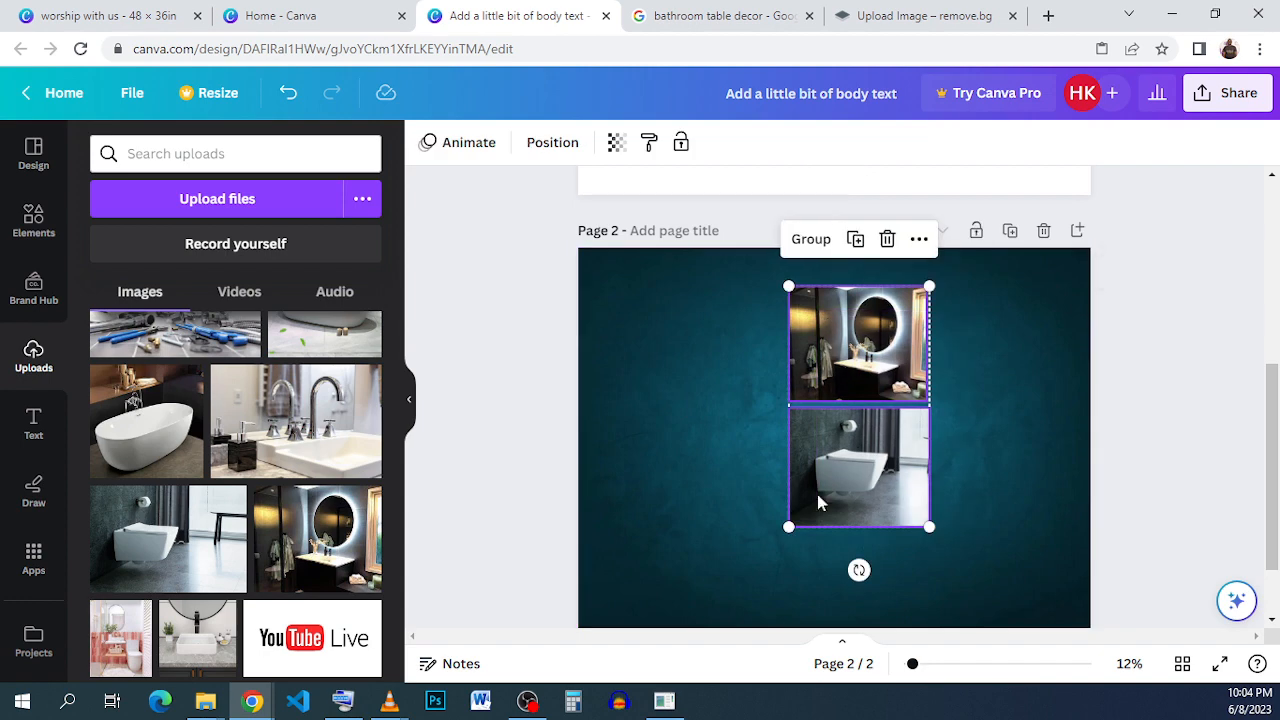
left_click_drag(788, 528, 820, 478)
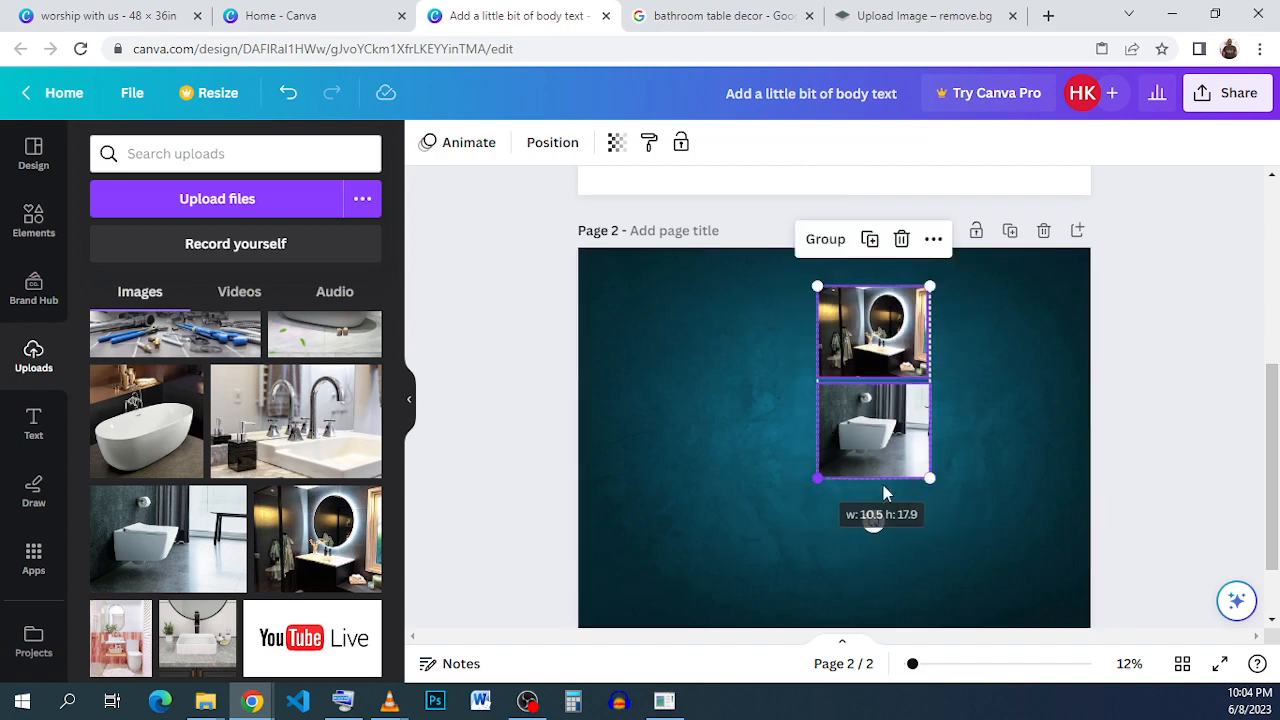
left_click(935, 485)
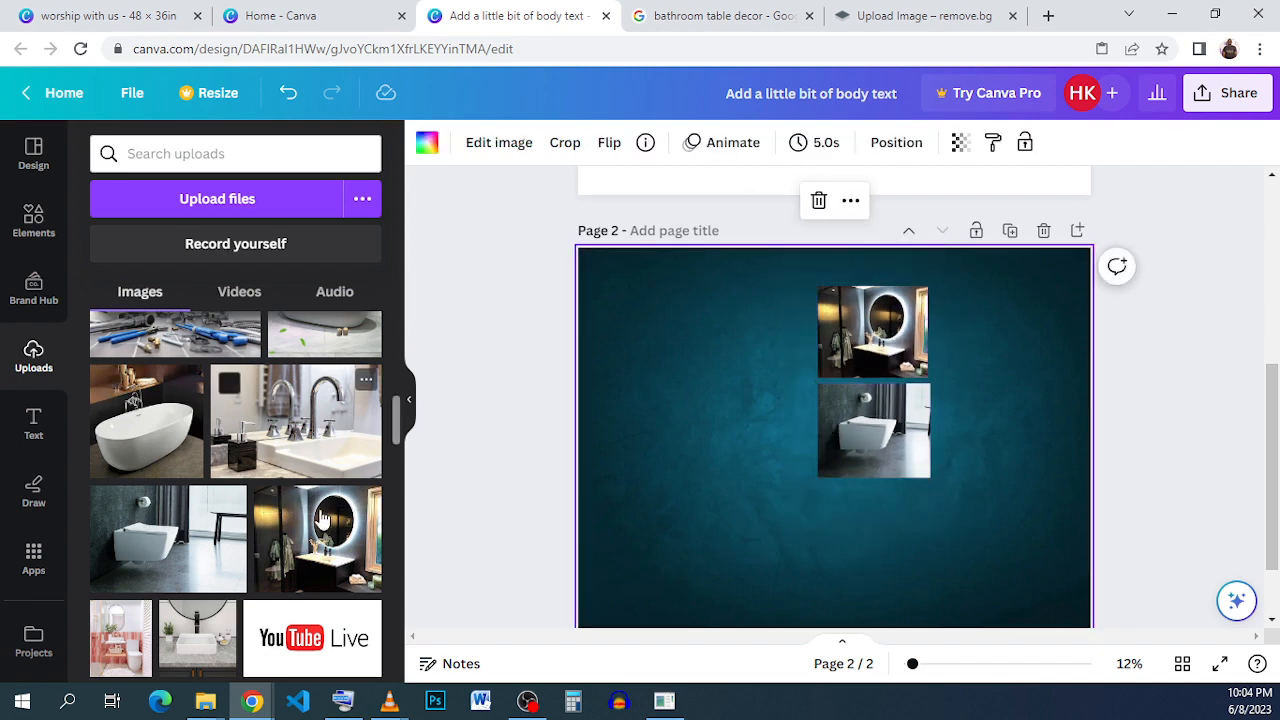
Add the washbasin faucet photo, shrink it to about the width of the other photos, and place it below the toilet photo.
left_click_drag(300, 445, 998, 498)
left_click_drag(1151, 604, 872, 479)
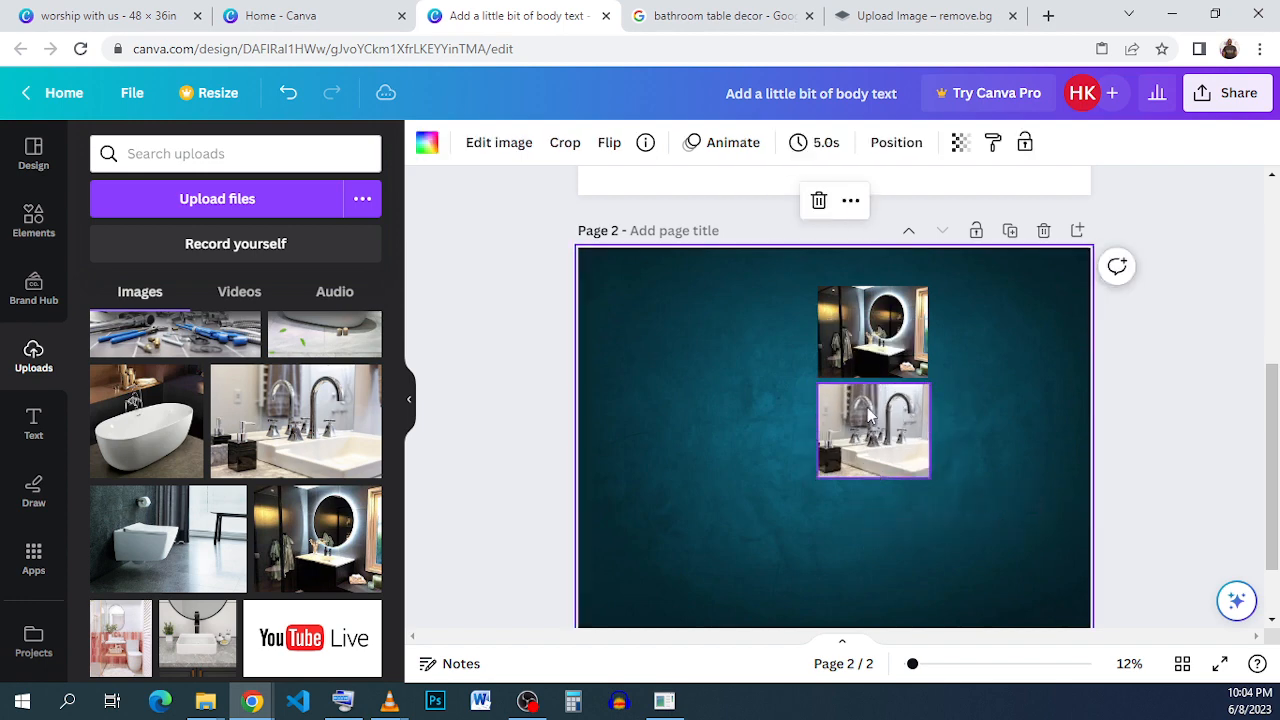
left_click_drag(867, 407, 864, 510)
left_click(988, 507)
left_click(902, 524)
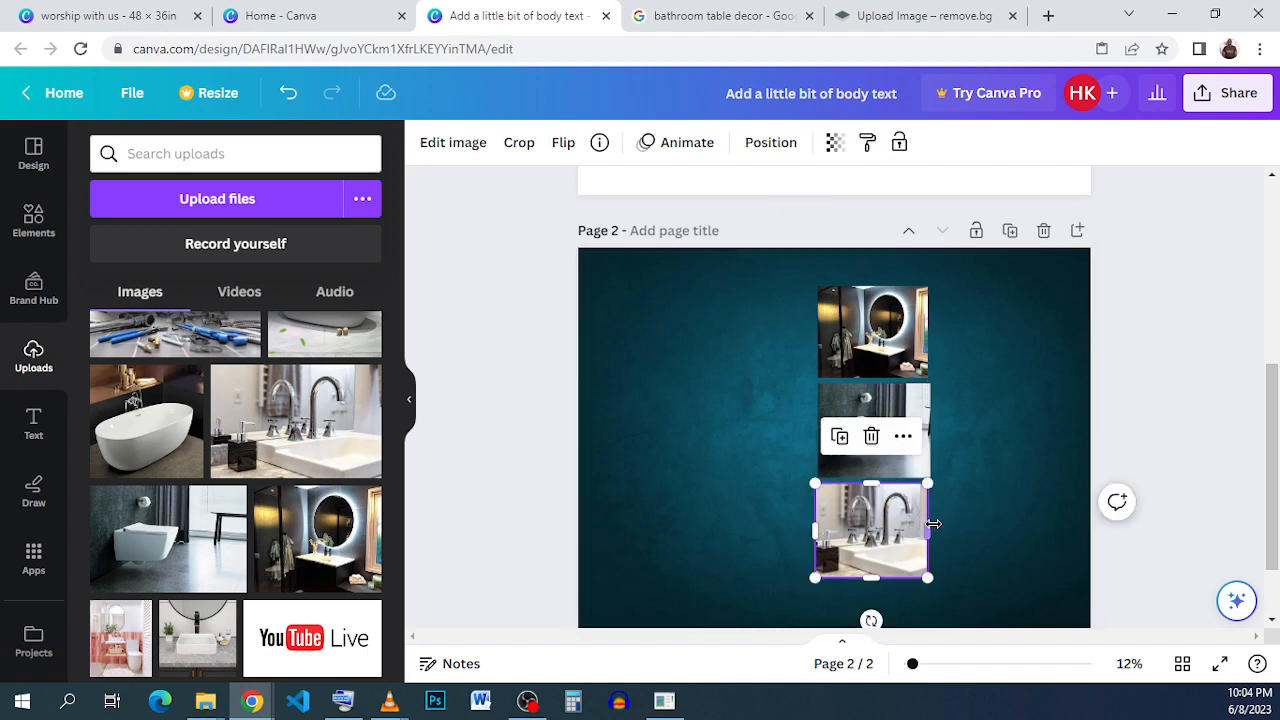
Widen the washbasin faucet photo slightly so its edge lines up with the toilet photo above it.
left_click_drag(930, 531, 940, 521)
left_click(1008, 496)
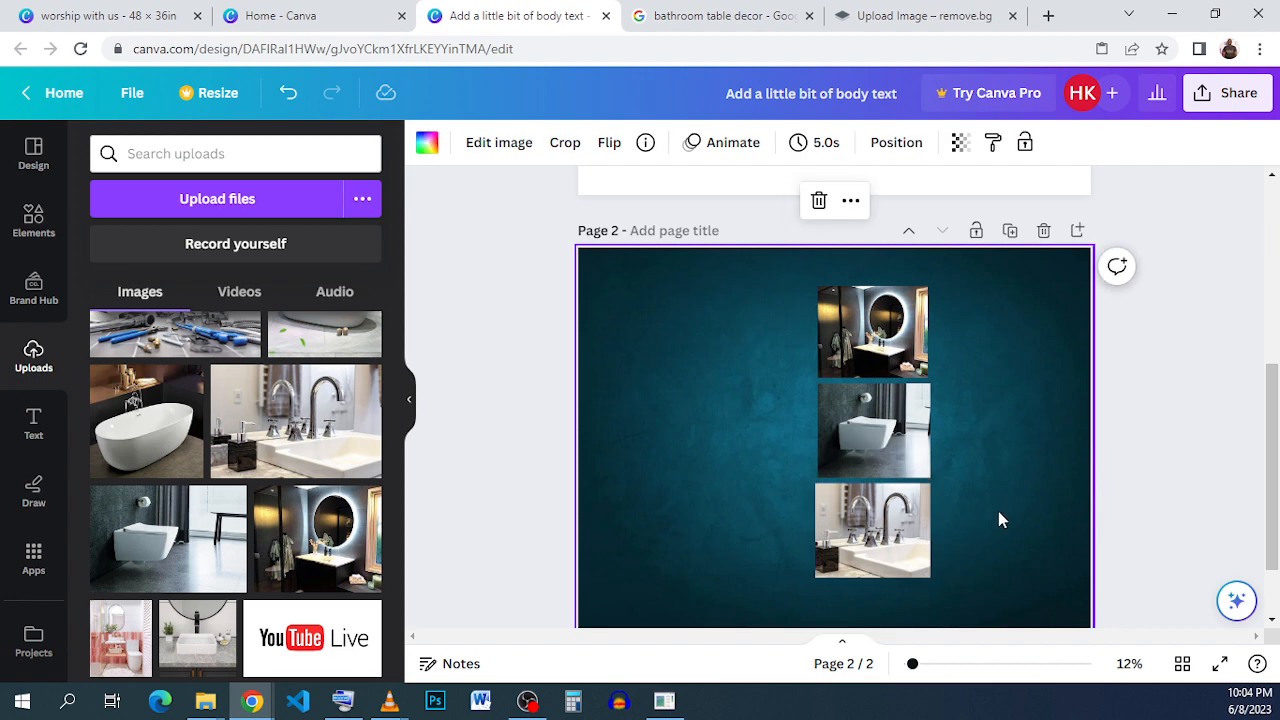
Add the photo of the plumber holding pipes, shrink it to the other photos' width, and place it right of the mirror photo with a small gap.
scroll(224, 395, "up", 1)
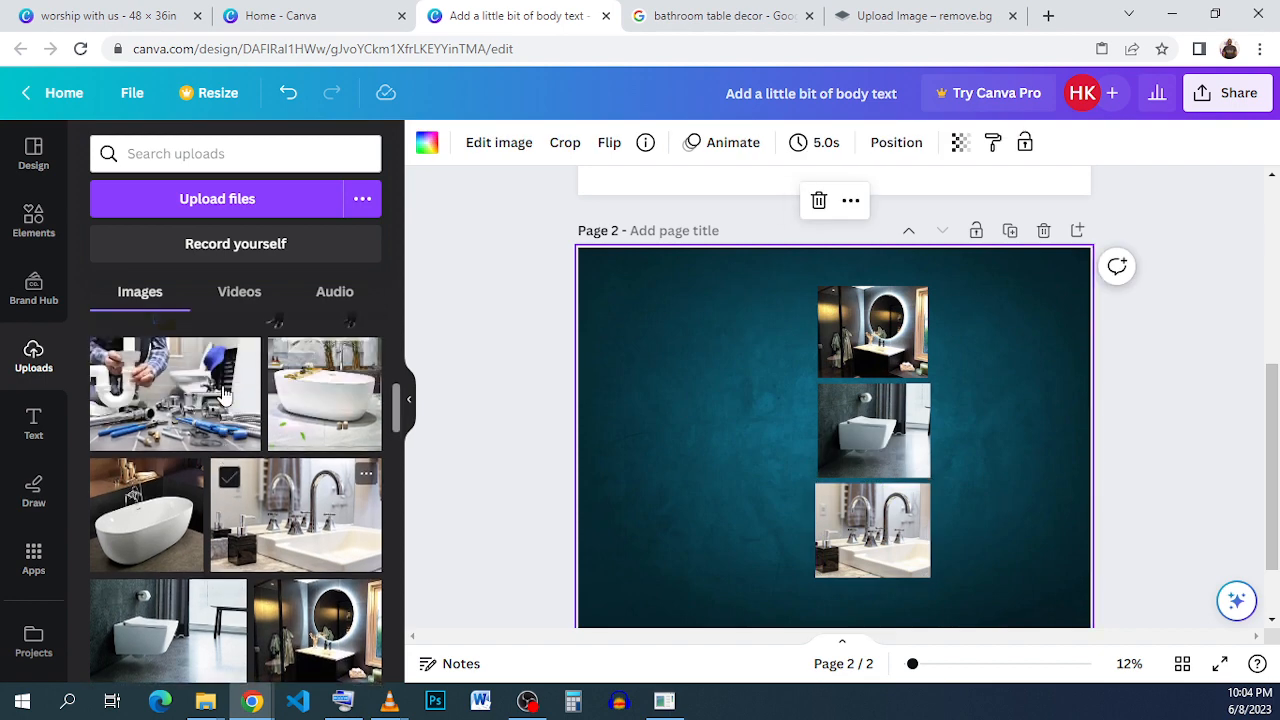
left_click(175, 395)
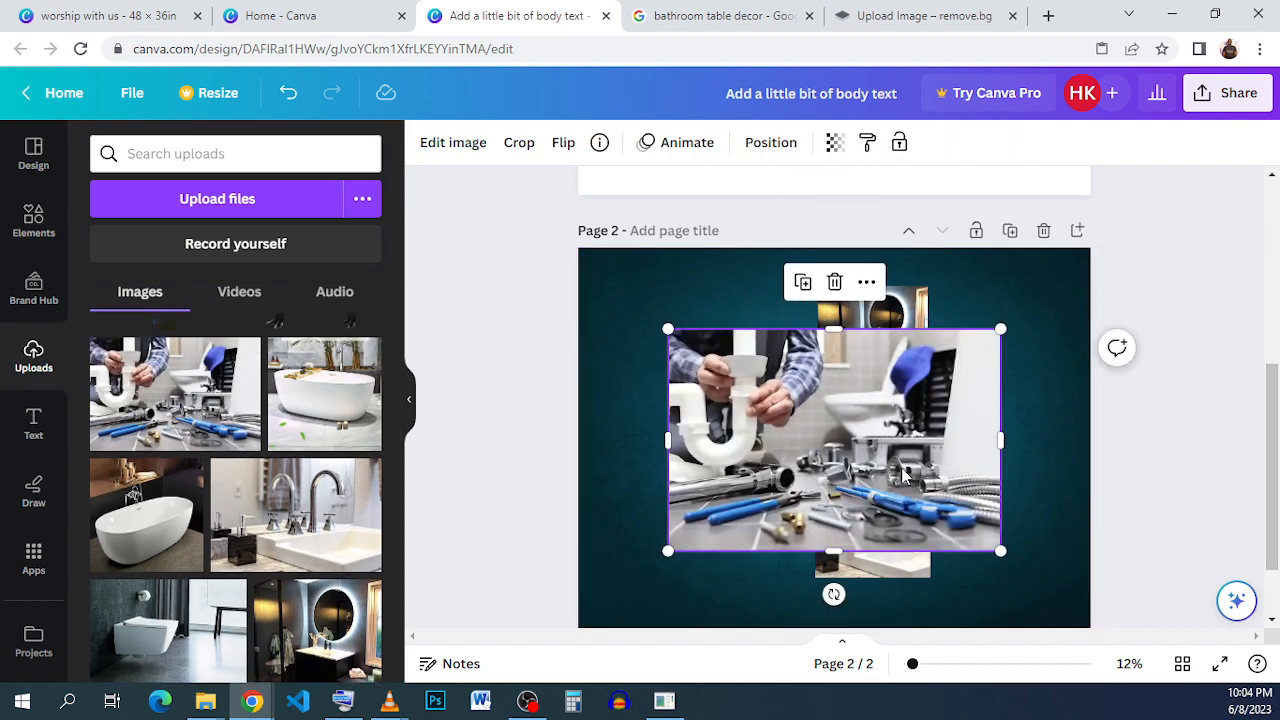
left_click_drag(984, 440, 1008, 430)
left_click_drag(1008, 328, 966, 368)
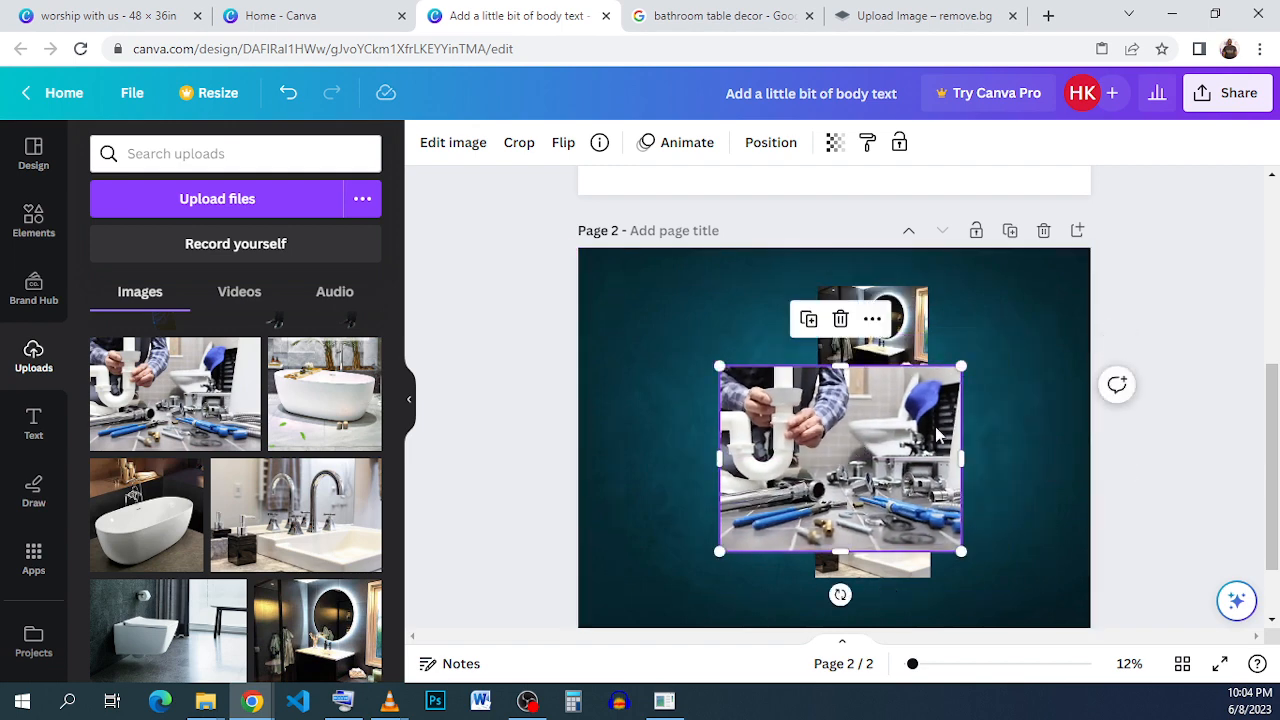
left_click_drag(840, 455, 937, 370)
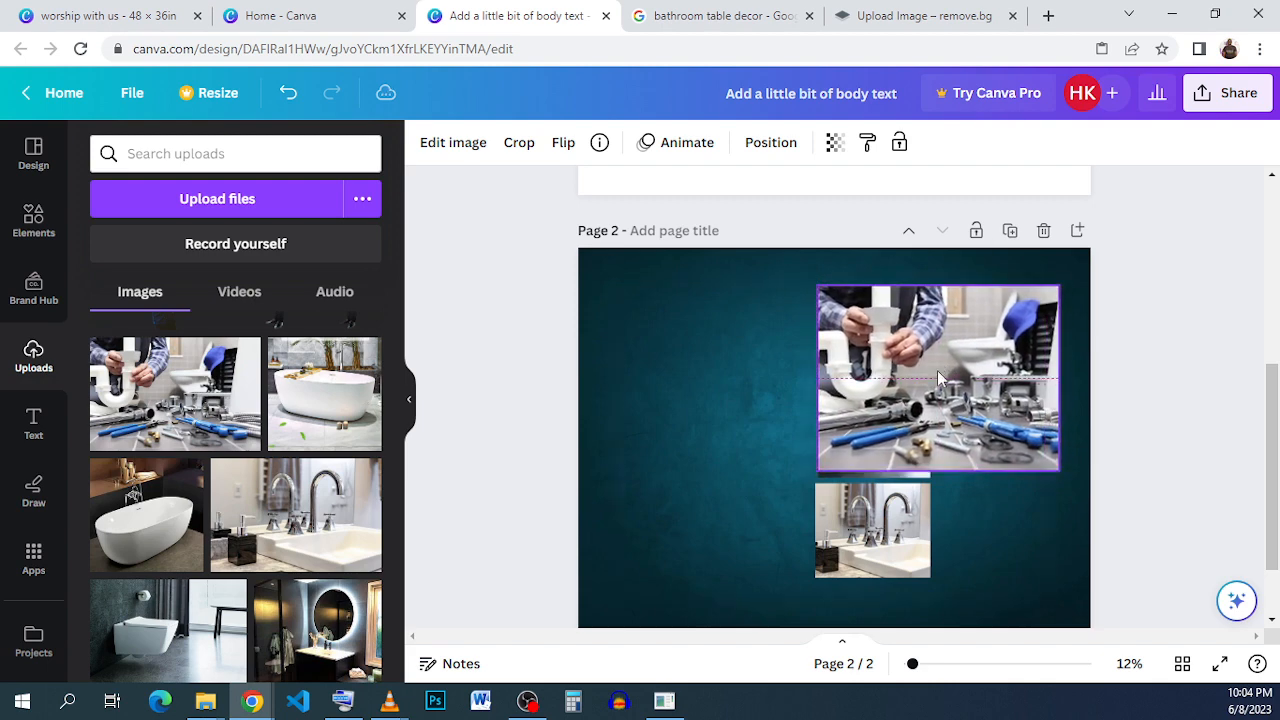
left_click_drag(1060, 467, 1003, 369)
left_click(977, 383)
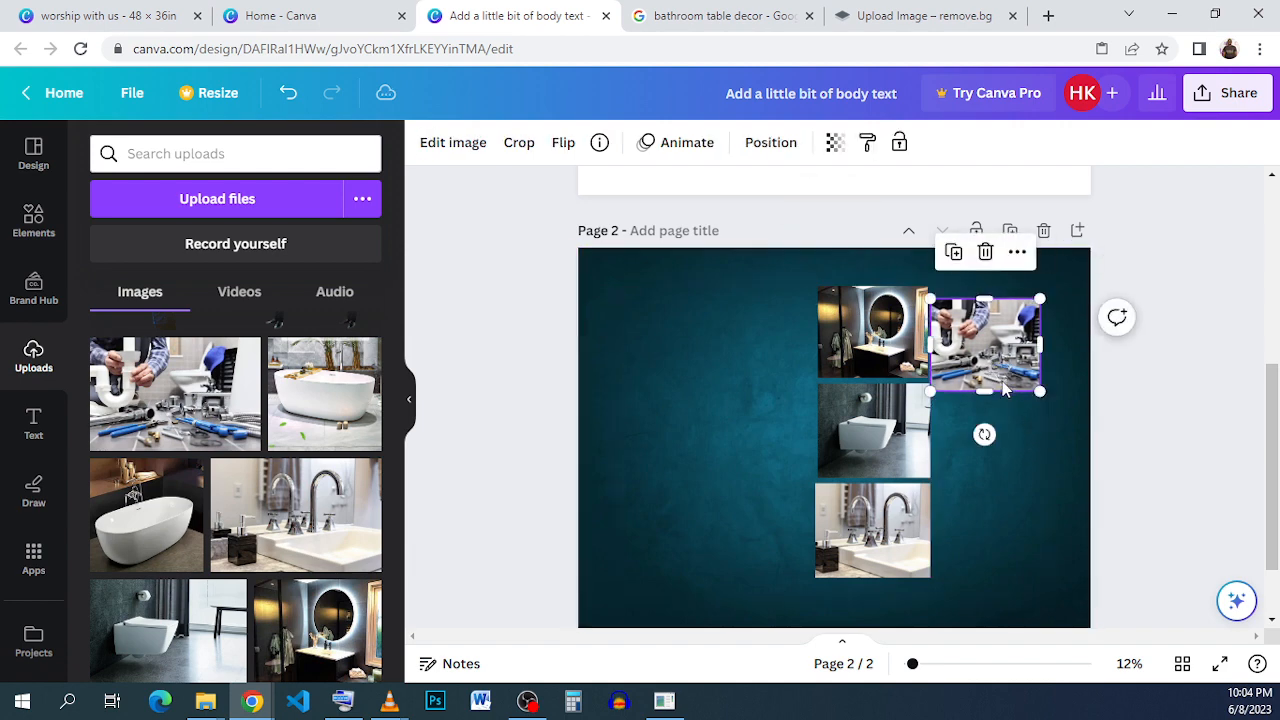
key("Right")
key("Right")
key("Right")
key("Right")
key("Right")
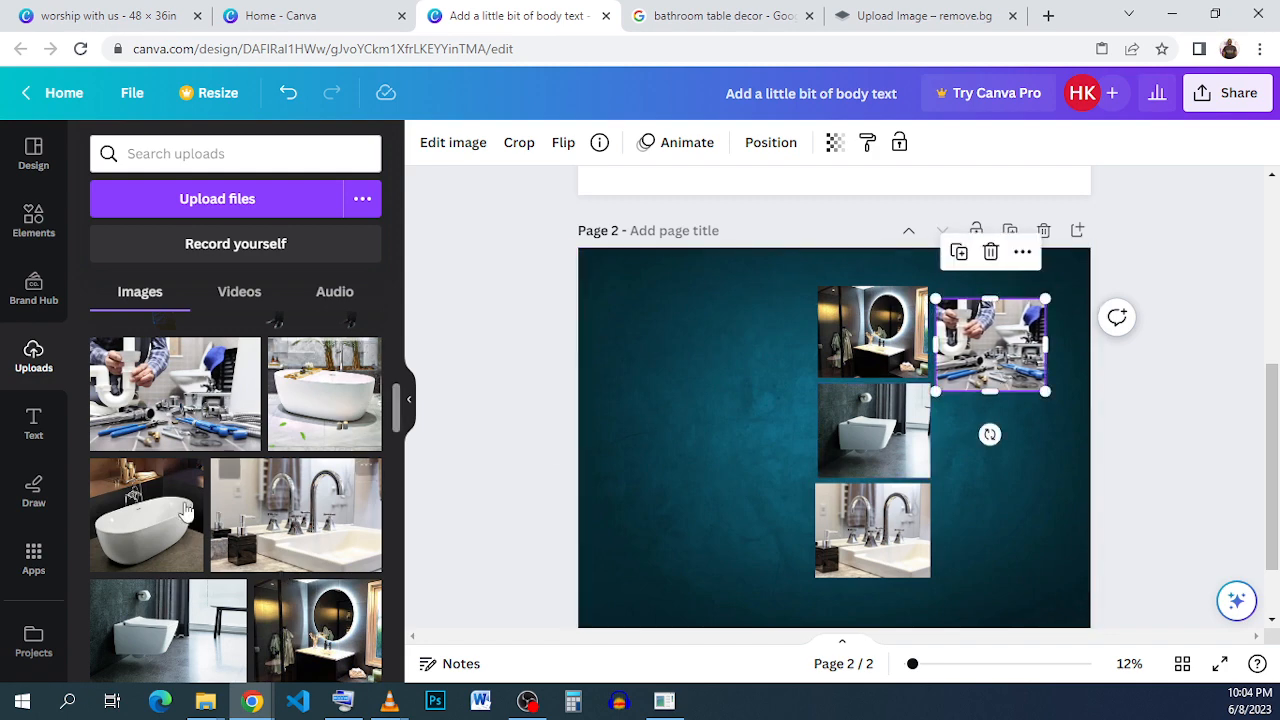
Add the freestanding bathtub photo with the brown shelf, shrink it, and place it directly below the plumber photo.
left_click(146, 512)
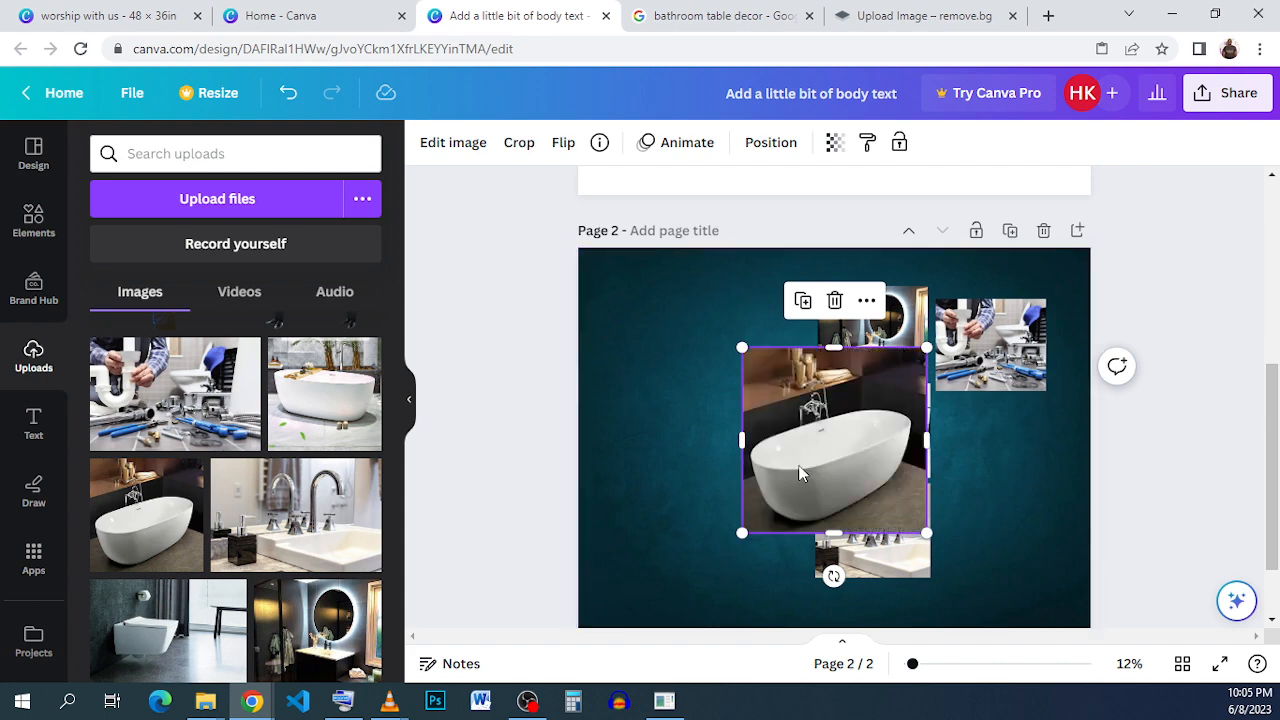
left_click_drag(800, 473, 886, 503)
left_click_drag(867, 505, 874, 505)
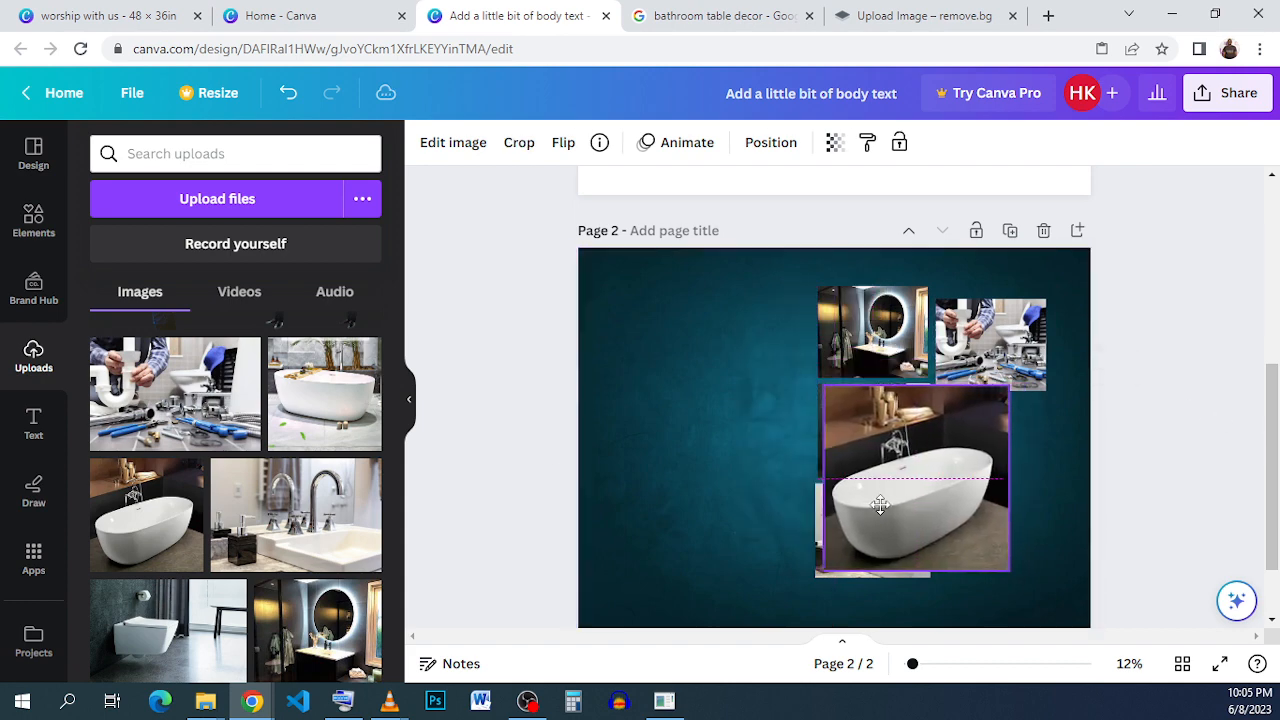
left_click_drag(1005, 570, 1010, 459)
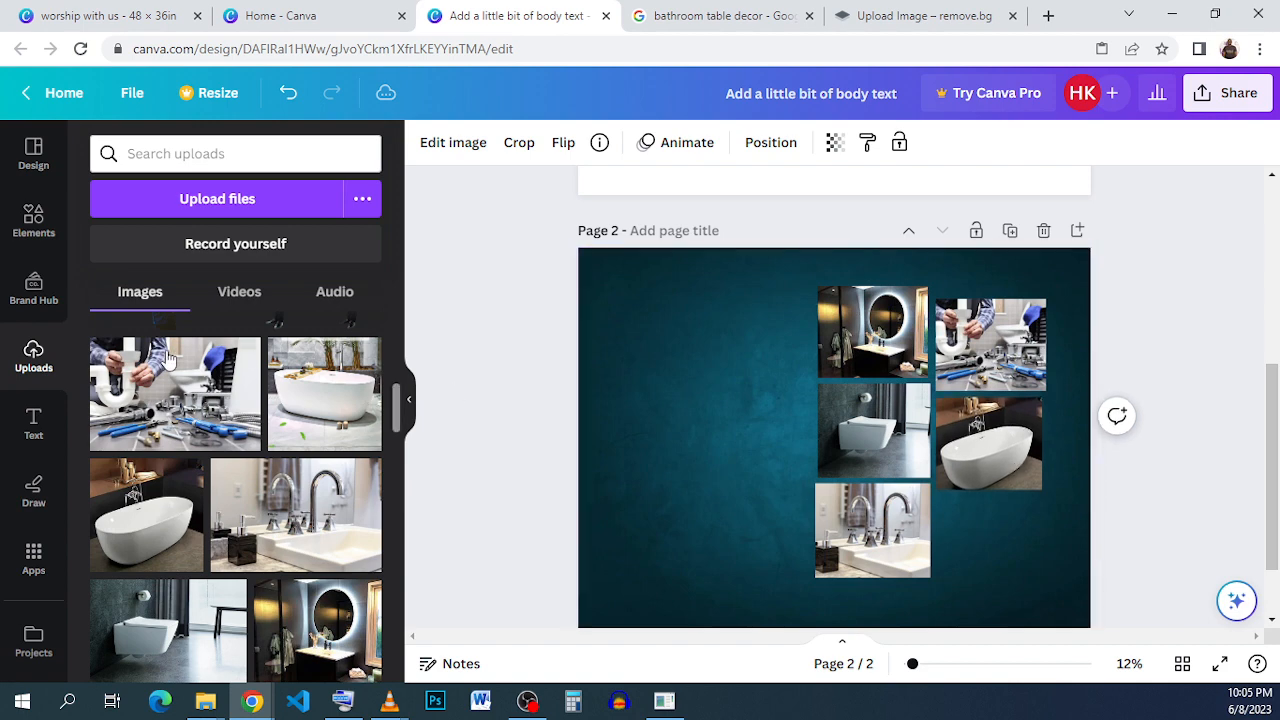
Add the photo of the white vessel basin with the black faucet, shrink it to the column's width, and place it below the bathtub photo.
scroll(155, 395, "down", 1)
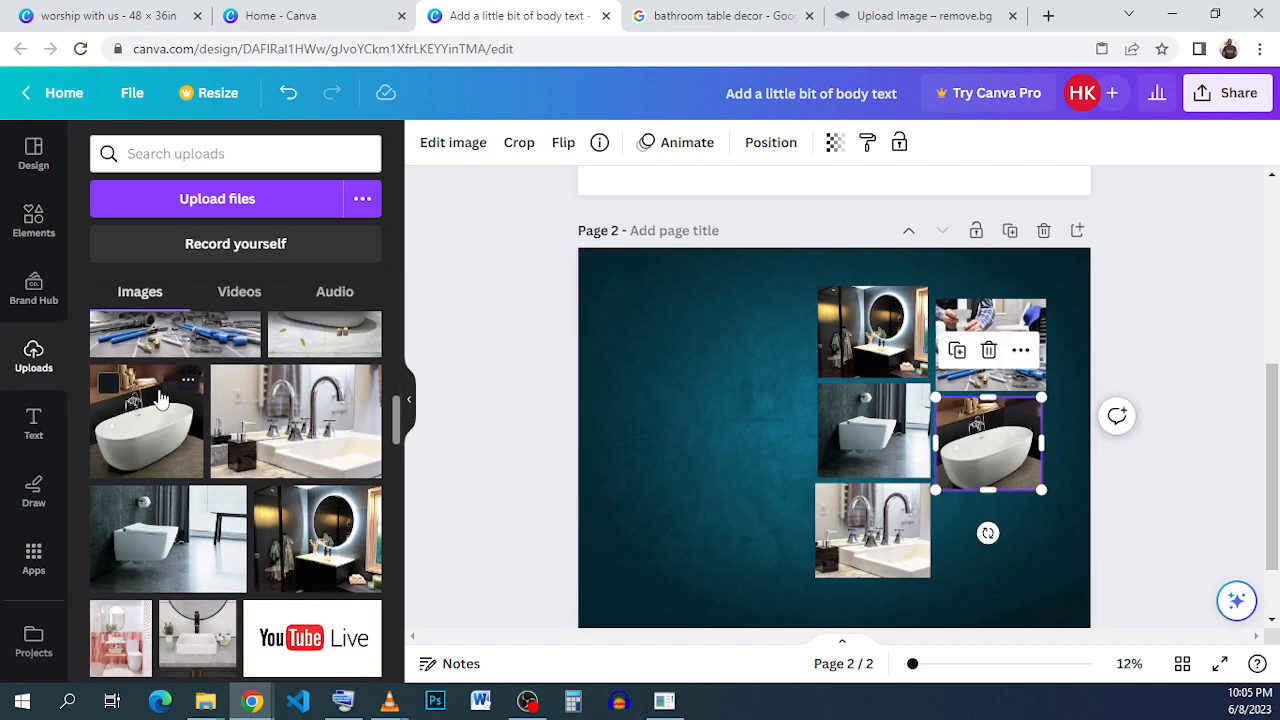
left_click(197, 638)
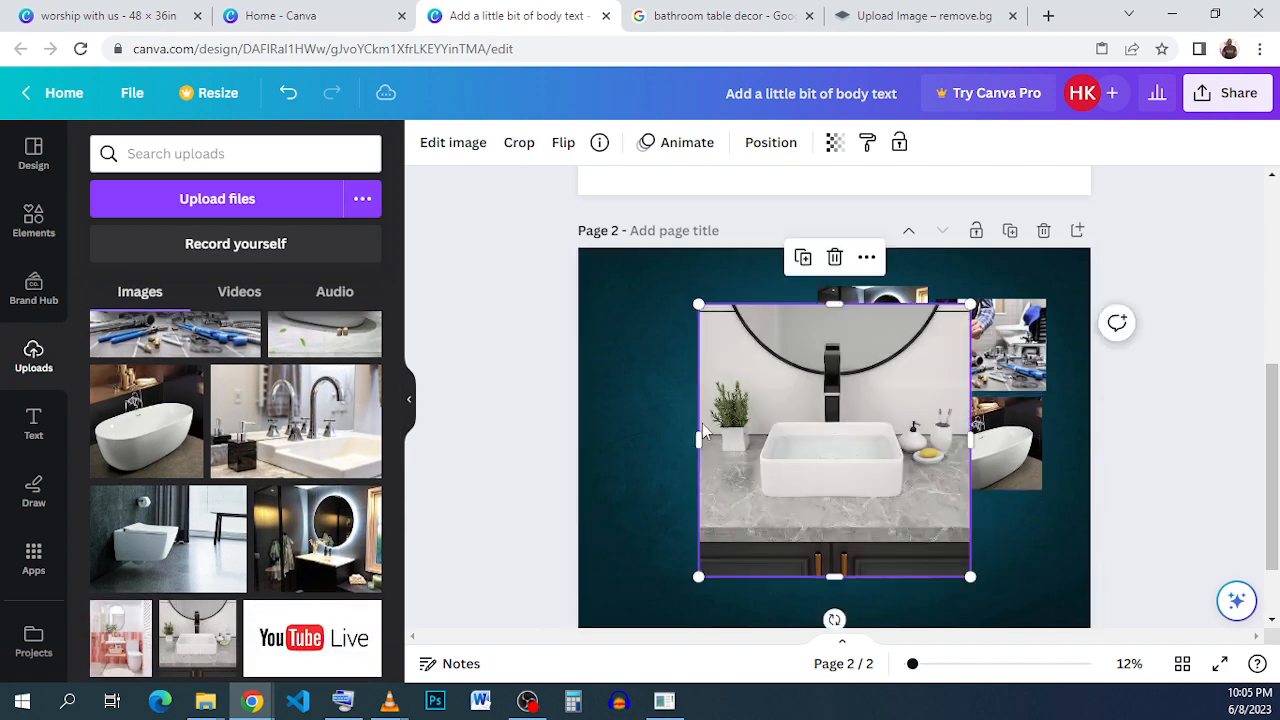
left_click_drag(750, 443, 858, 410)
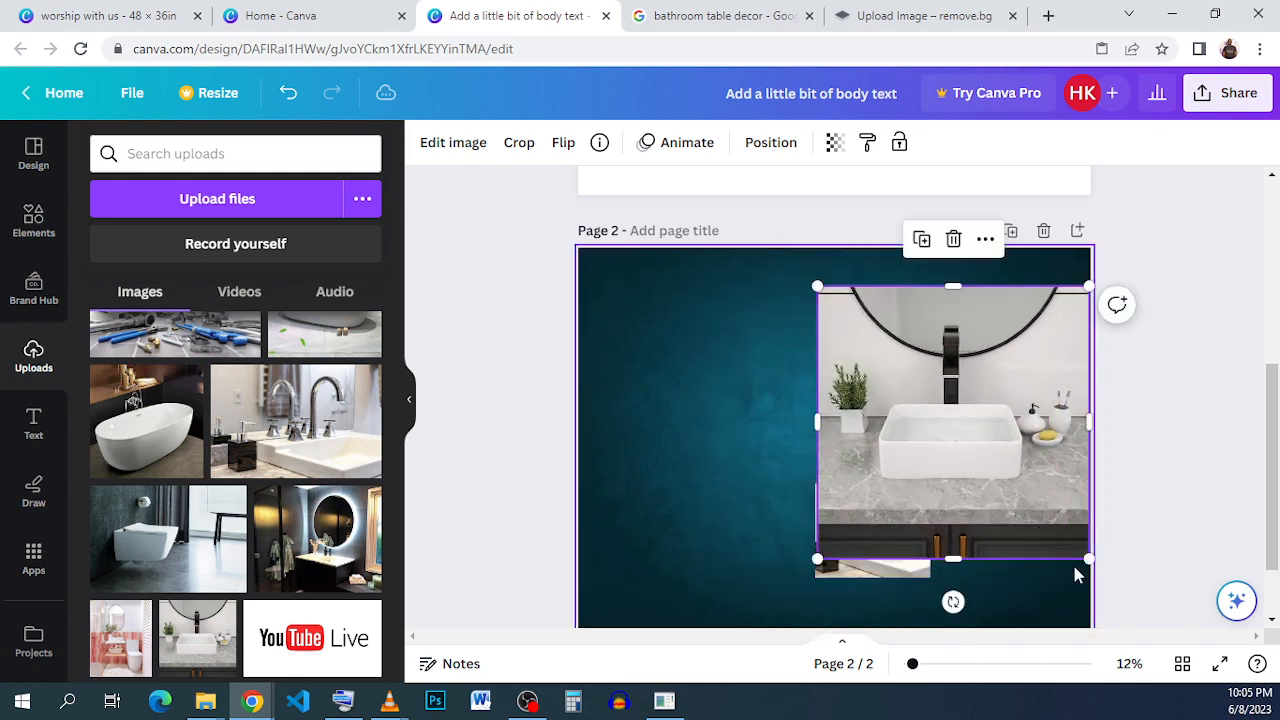
left_click_drag(1075, 553, 874, 380)
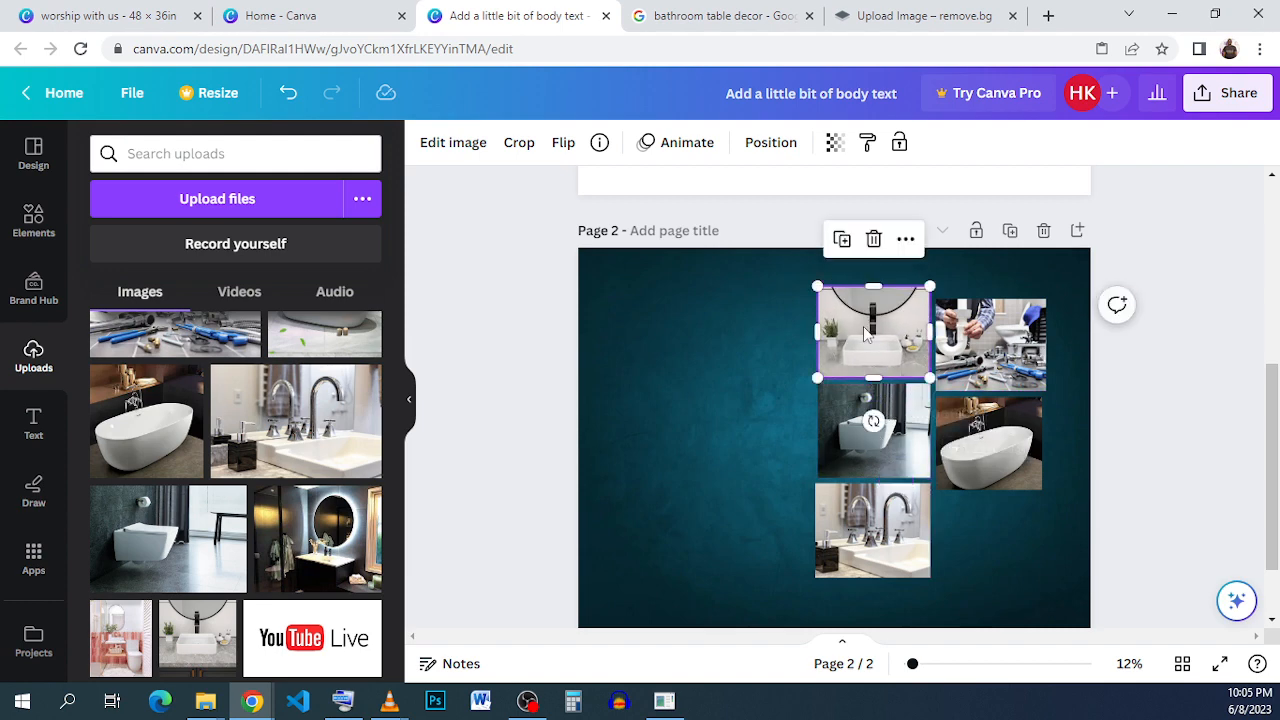
left_click_drag(861, 330, 981, 531)
left_click(1195, 477)
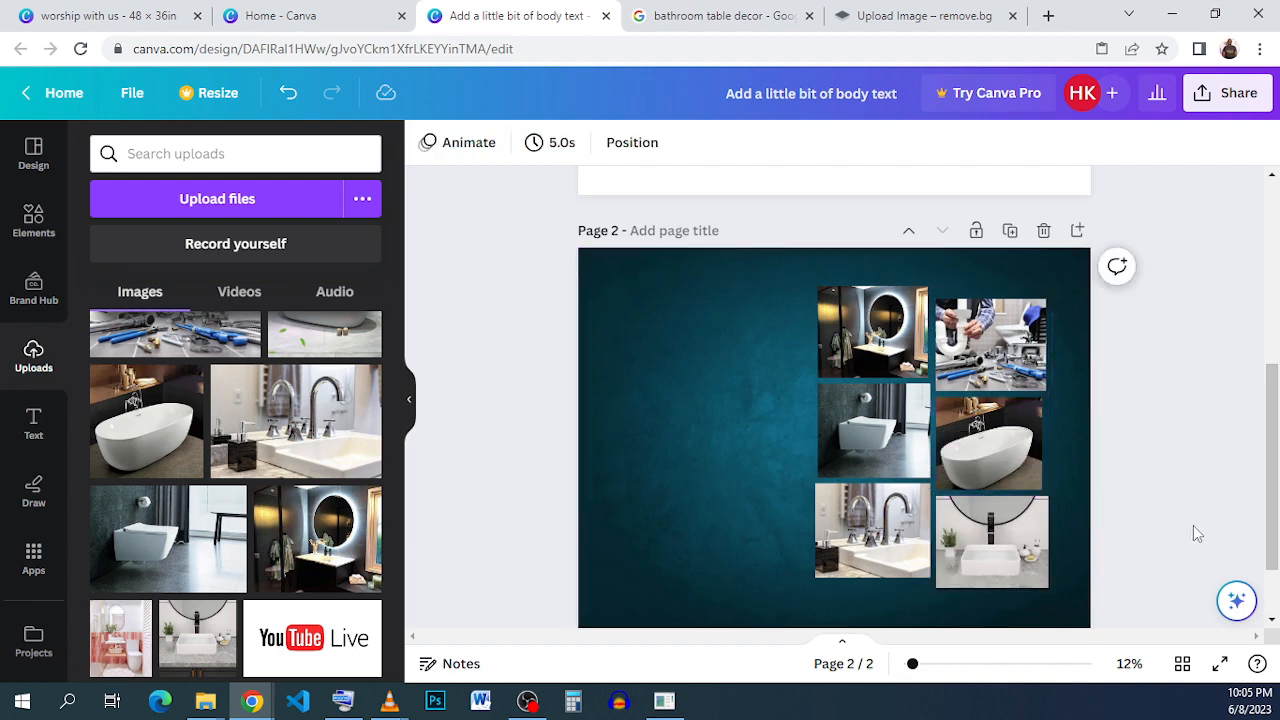
left_click_drag(1104, 594, 812, 278)
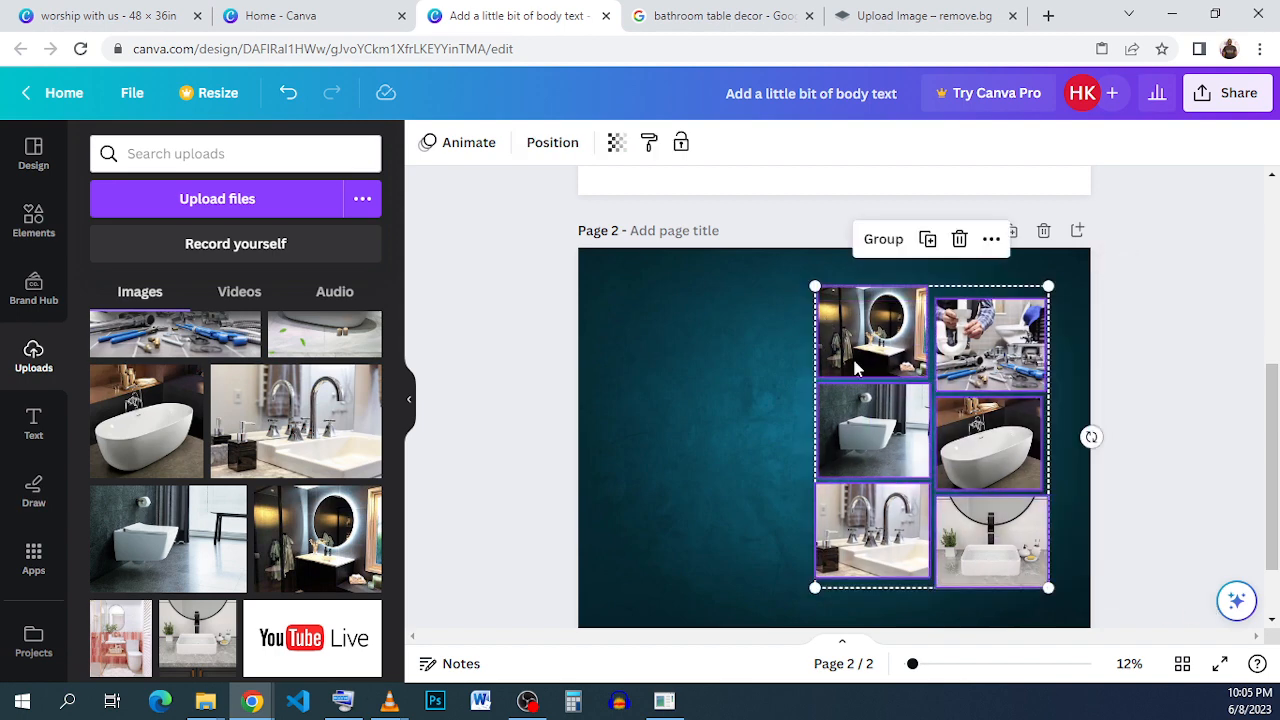
left_click(1133, 369)
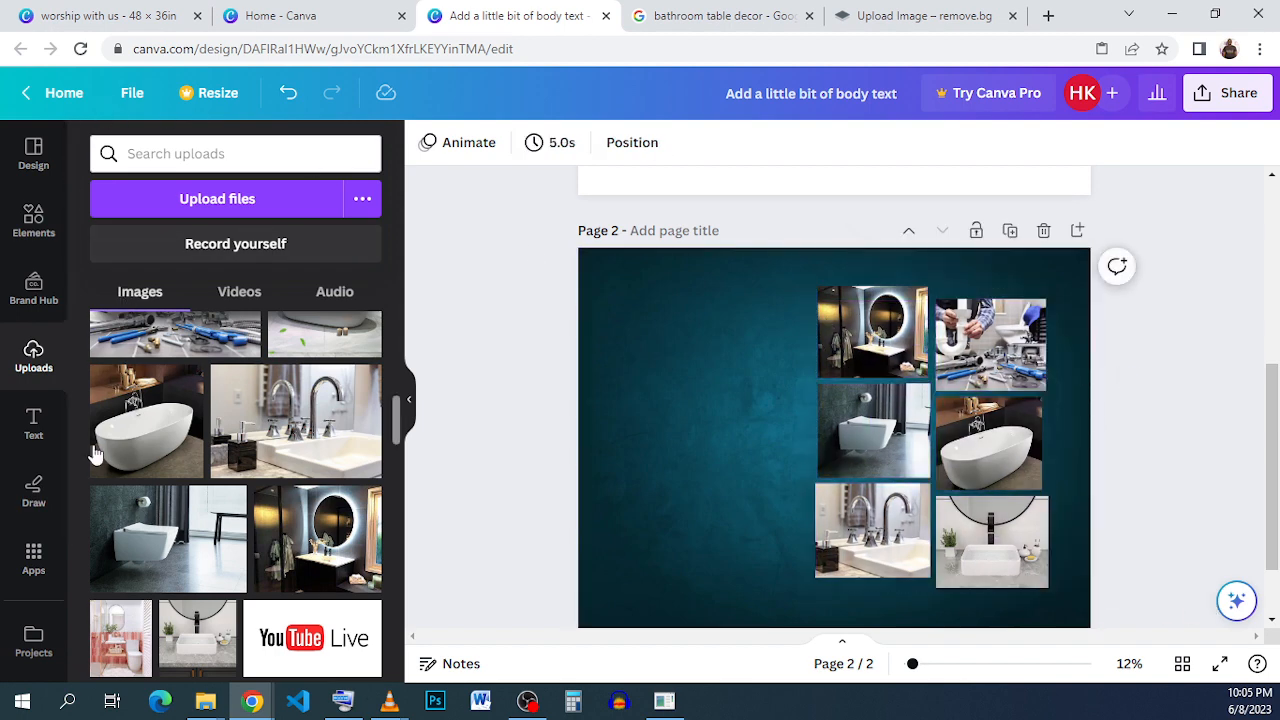
Add a square shape over the first photo column, match its width to the photos, and stretch it down the page's full height.
left_click(45, 252)
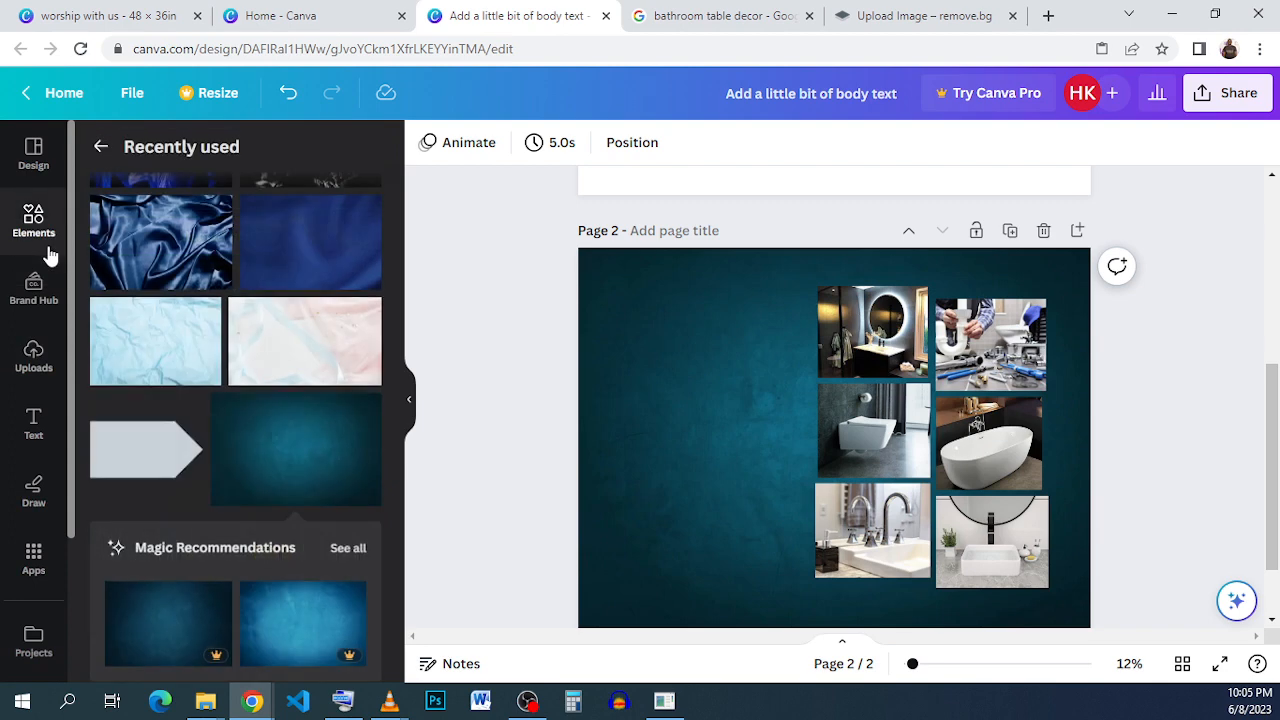
left_click(50, 255)
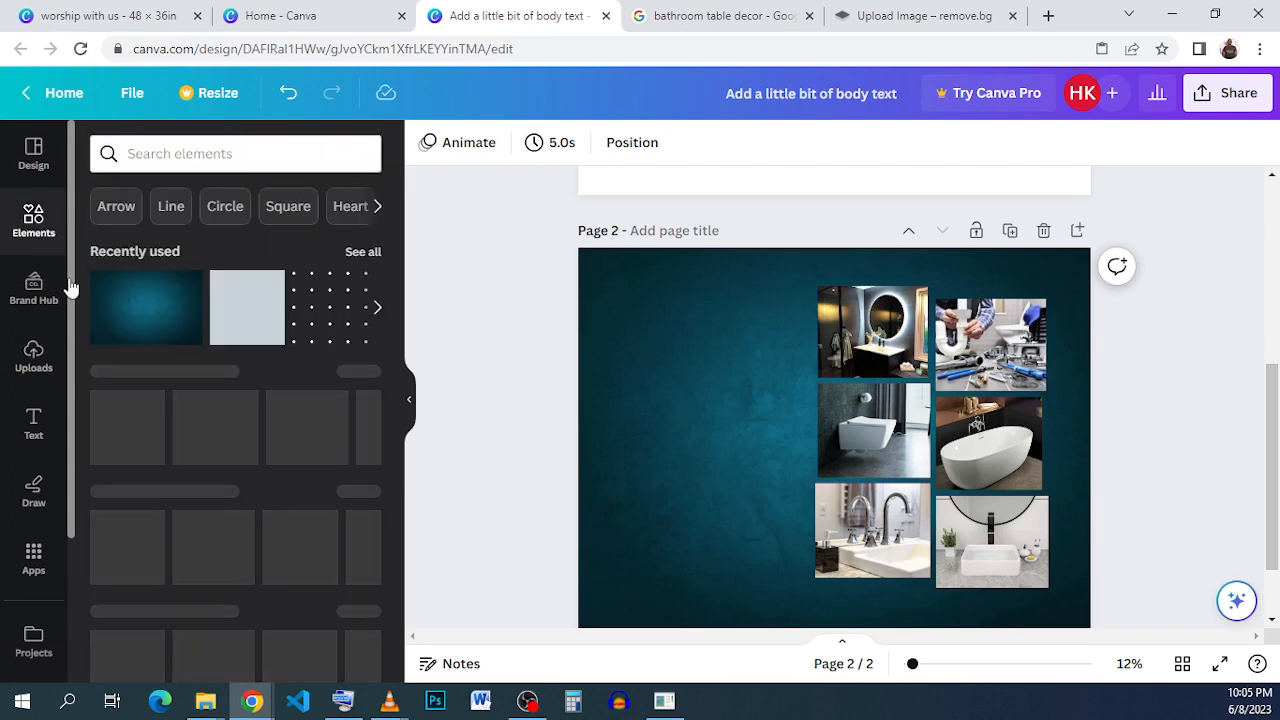
left_click(249, 328)
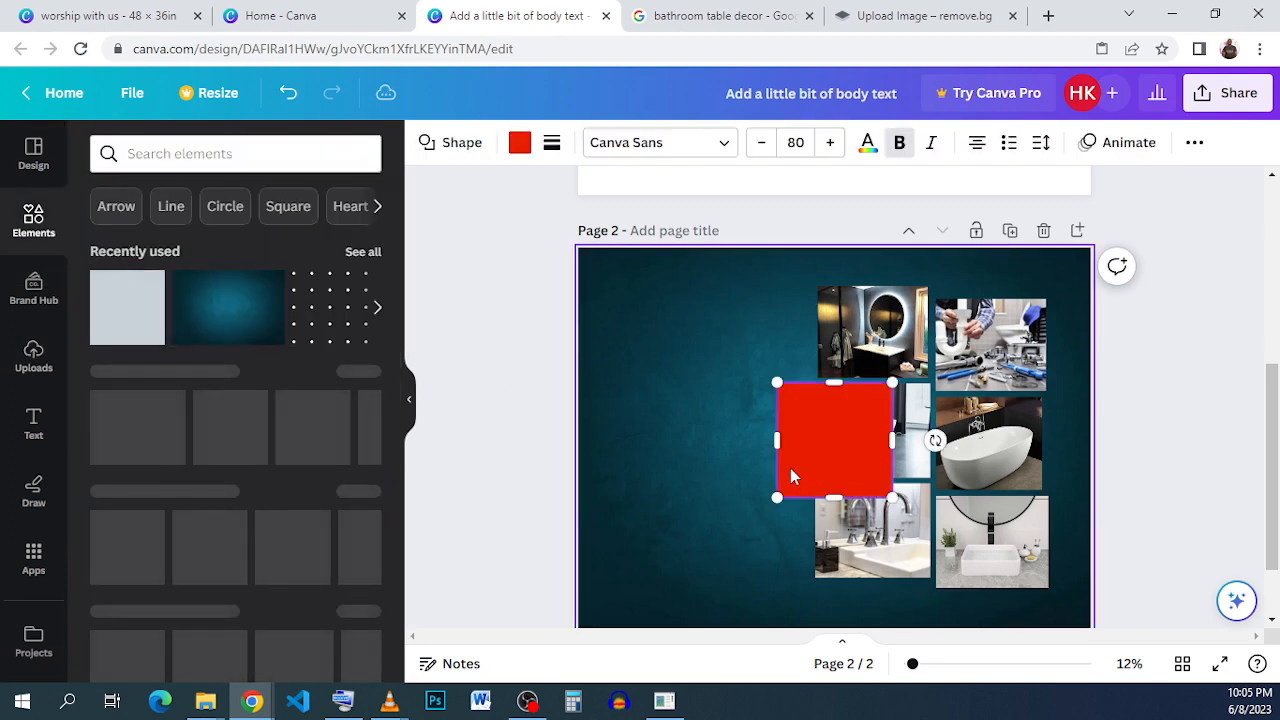
left_click_drag(829, 456, 858, 330)
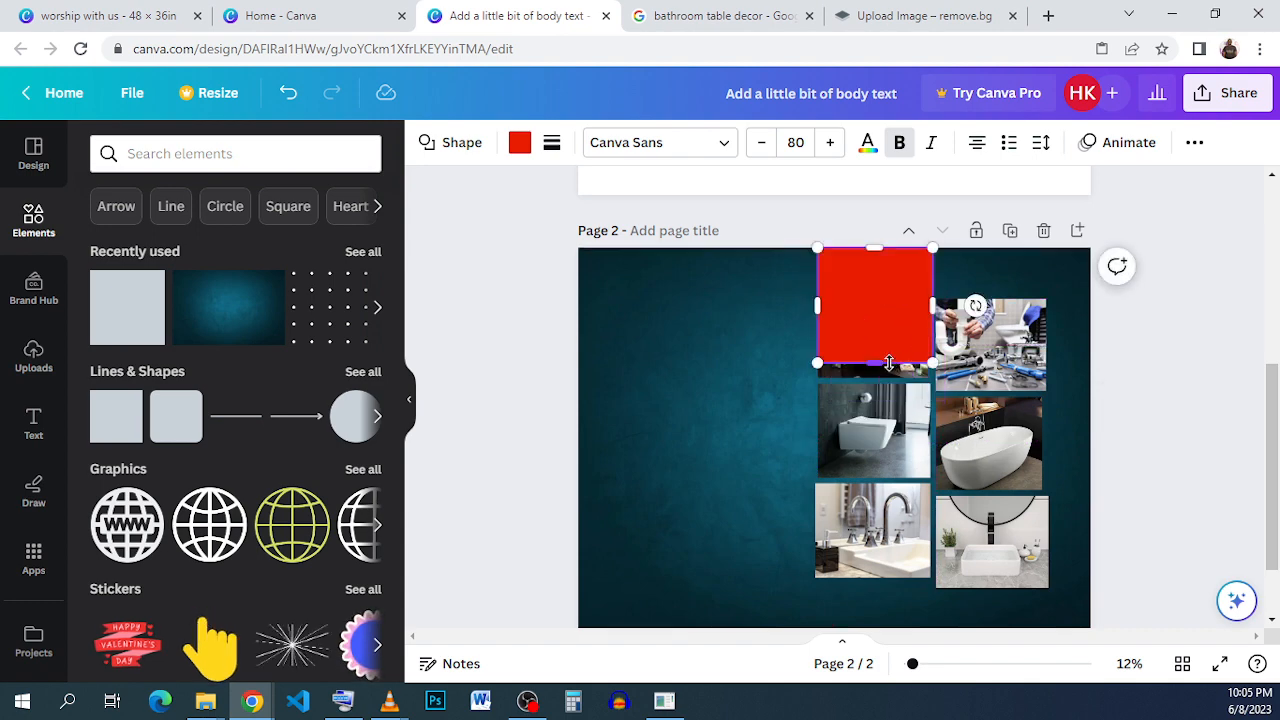
mouse_move(932, 305)
left_mouse_down()
mouse_move(914, 306)
mouse_move(940, 306)
left_mouse_up()
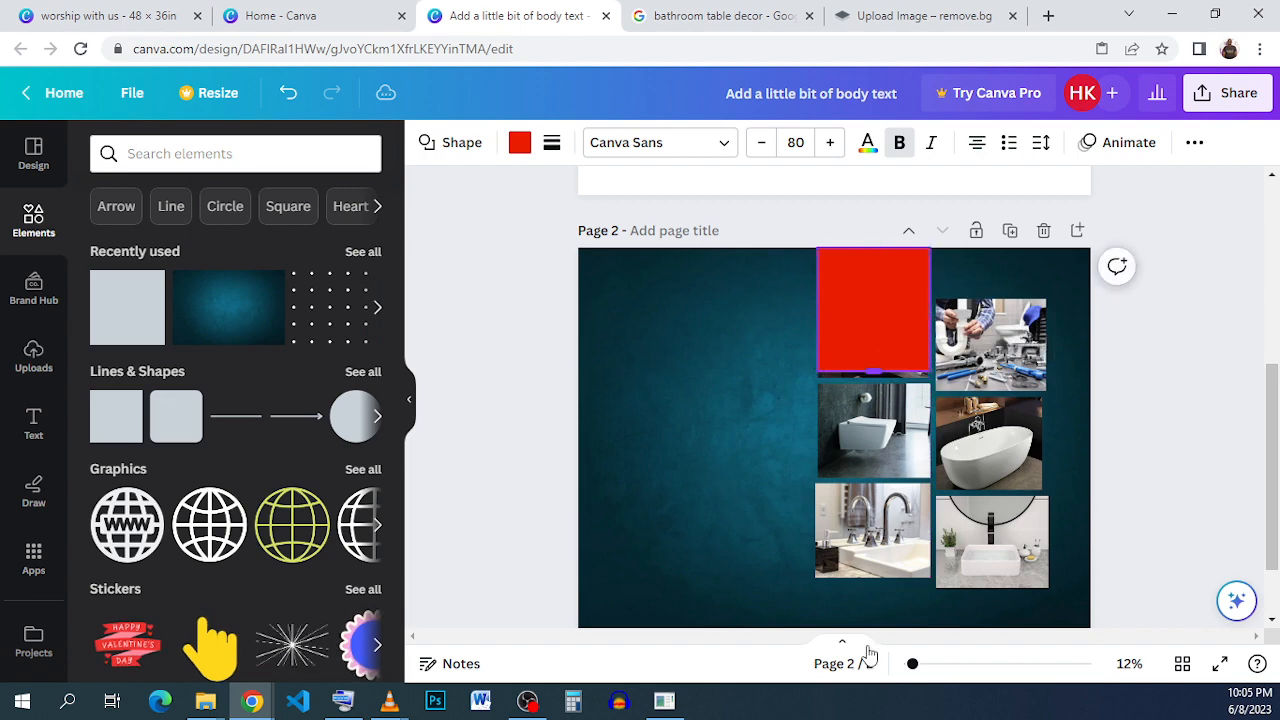
left_click_drag(868, 652, 872, 656)
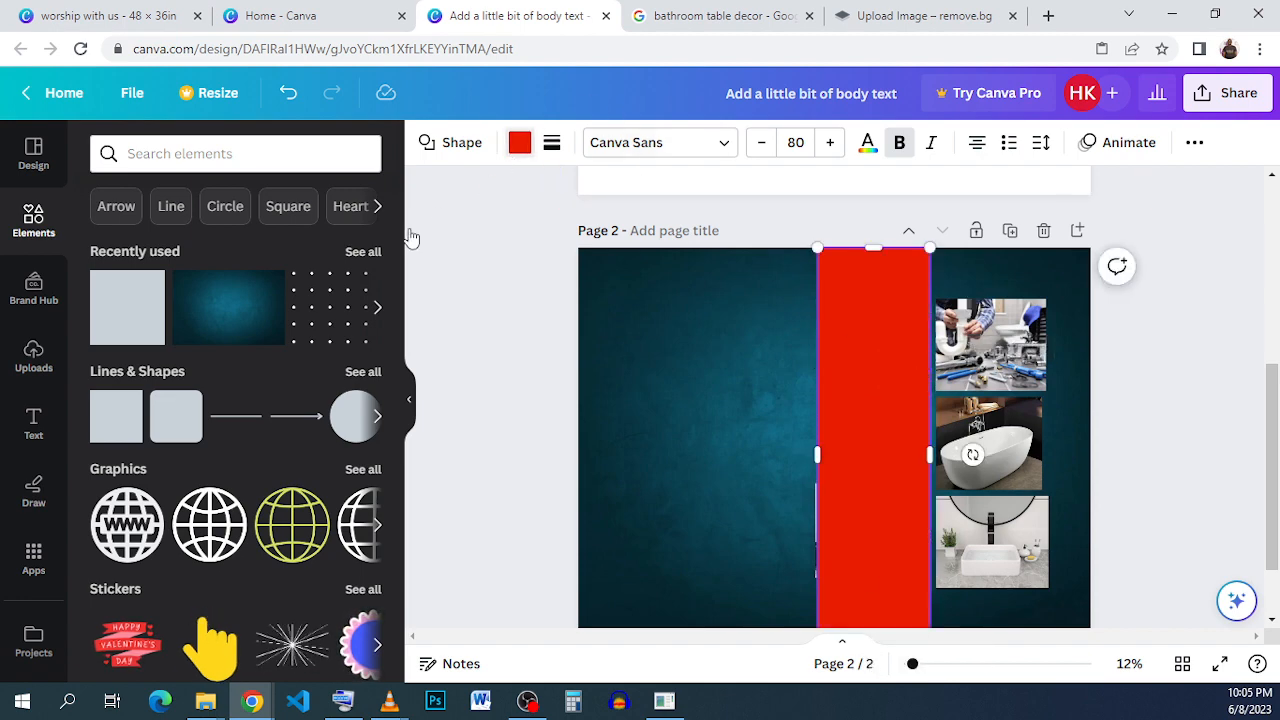
Fill the tall rectangle with black and send it to the back, behind the first column of photos.
left_click(519, 142)
left_click(210, 255)
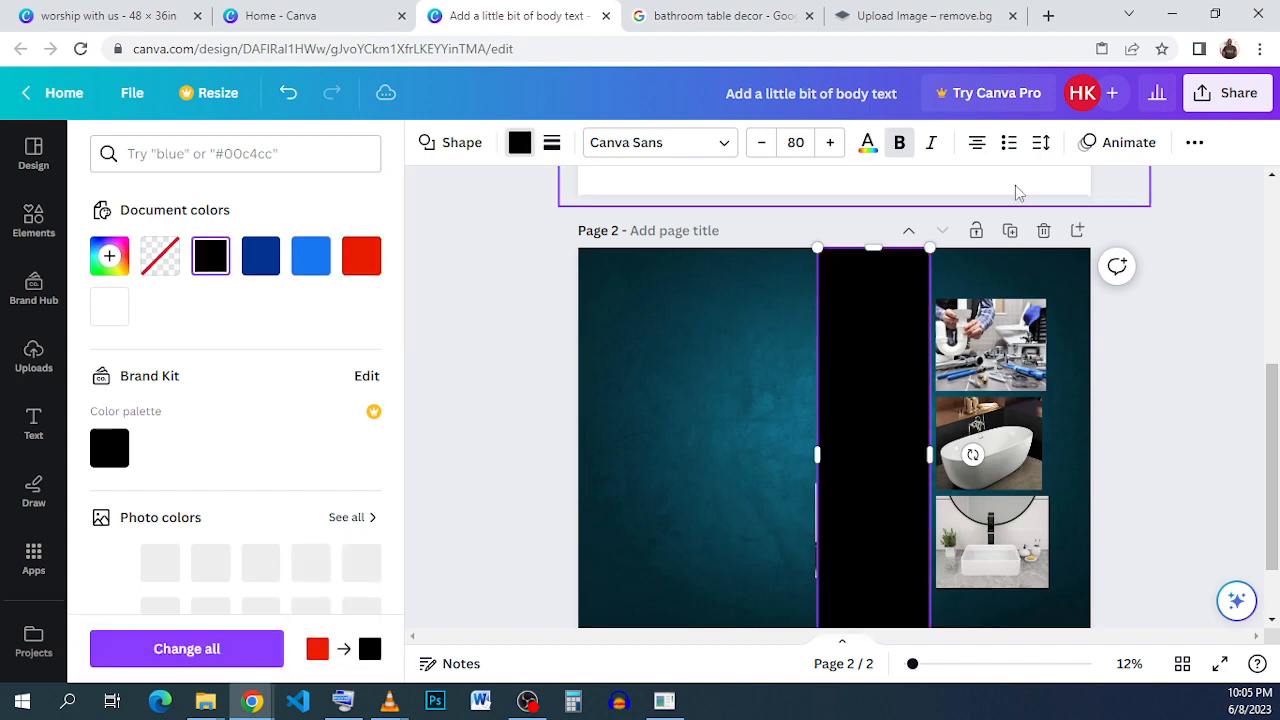
left_click(1194, 143)
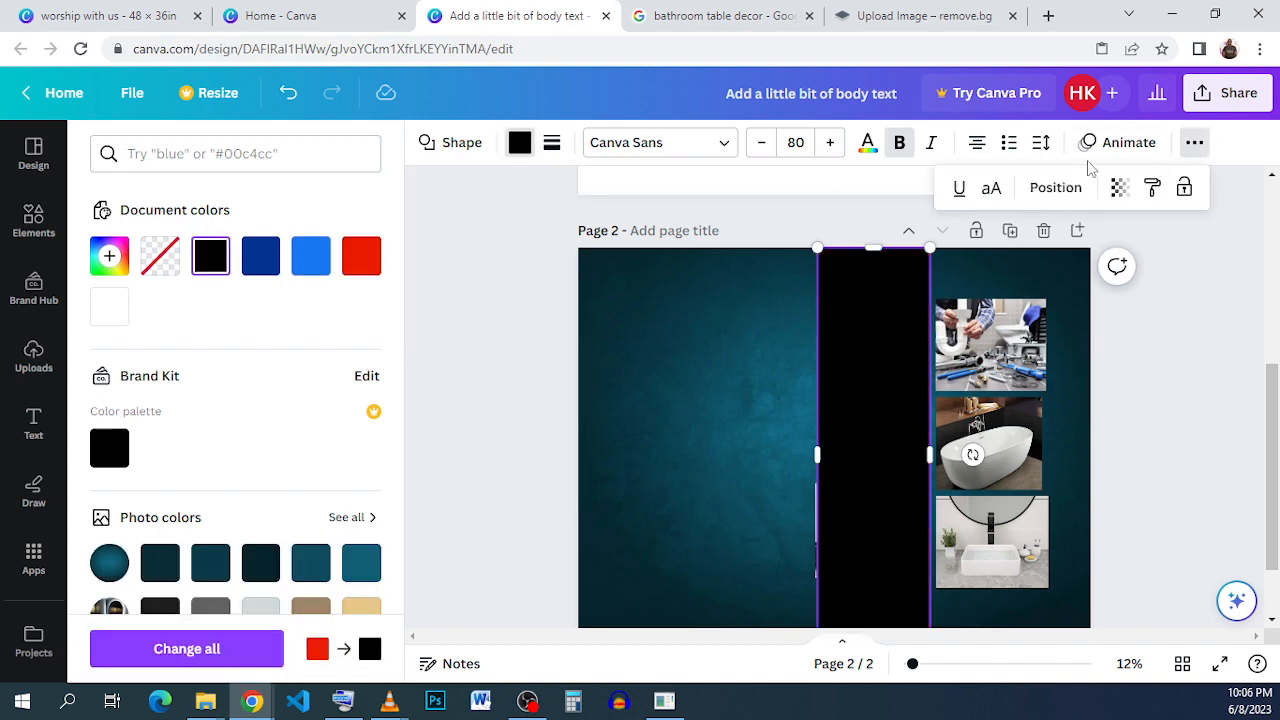
left_click(1056, 187)
left_click(320, 240)
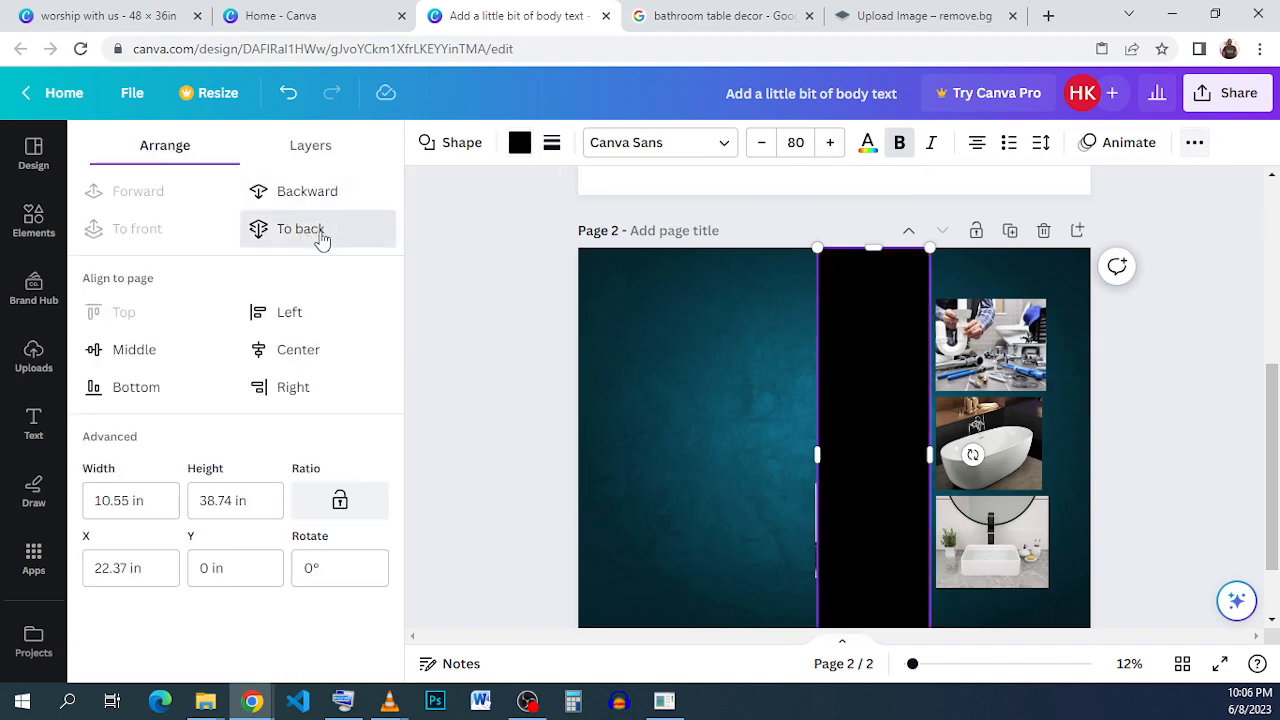
left_click(320, 230)
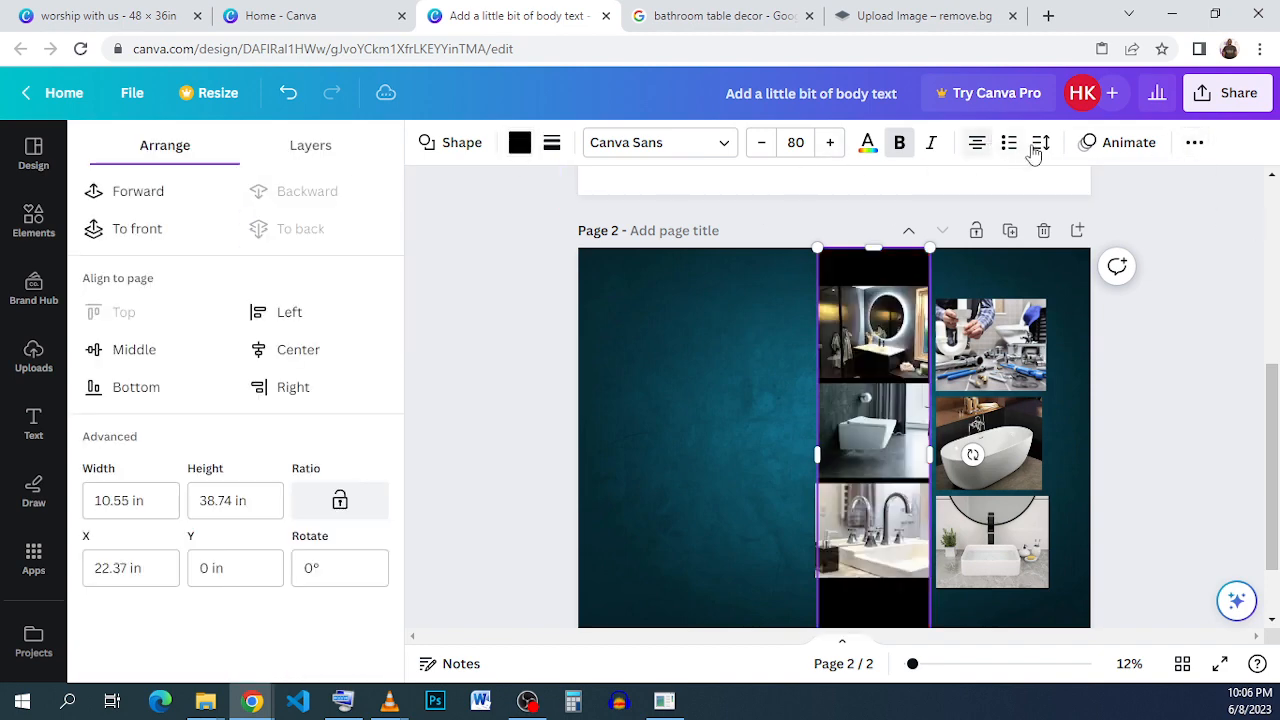
Set the black rectangle's transparency to 50.
left_click(1194, 145)
left_click(1116, 190)
left_click_drag(996, 264, 1001, 264)
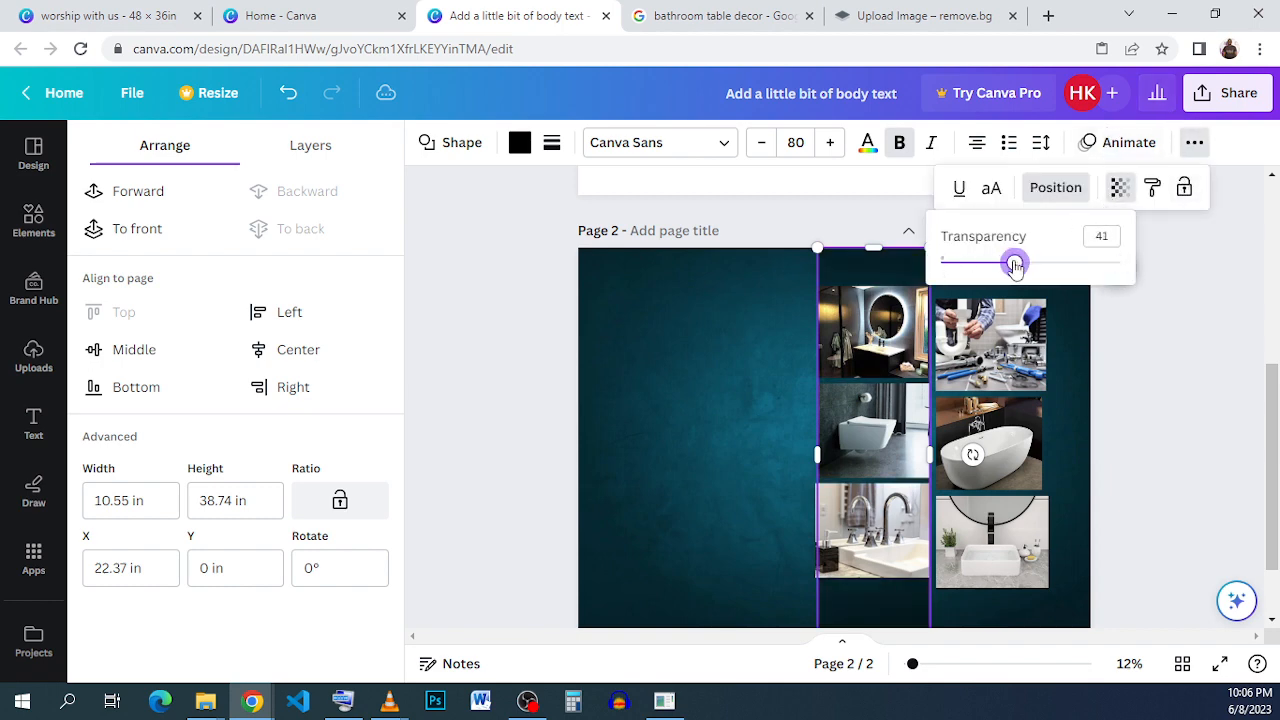
left_click(1108, 236)
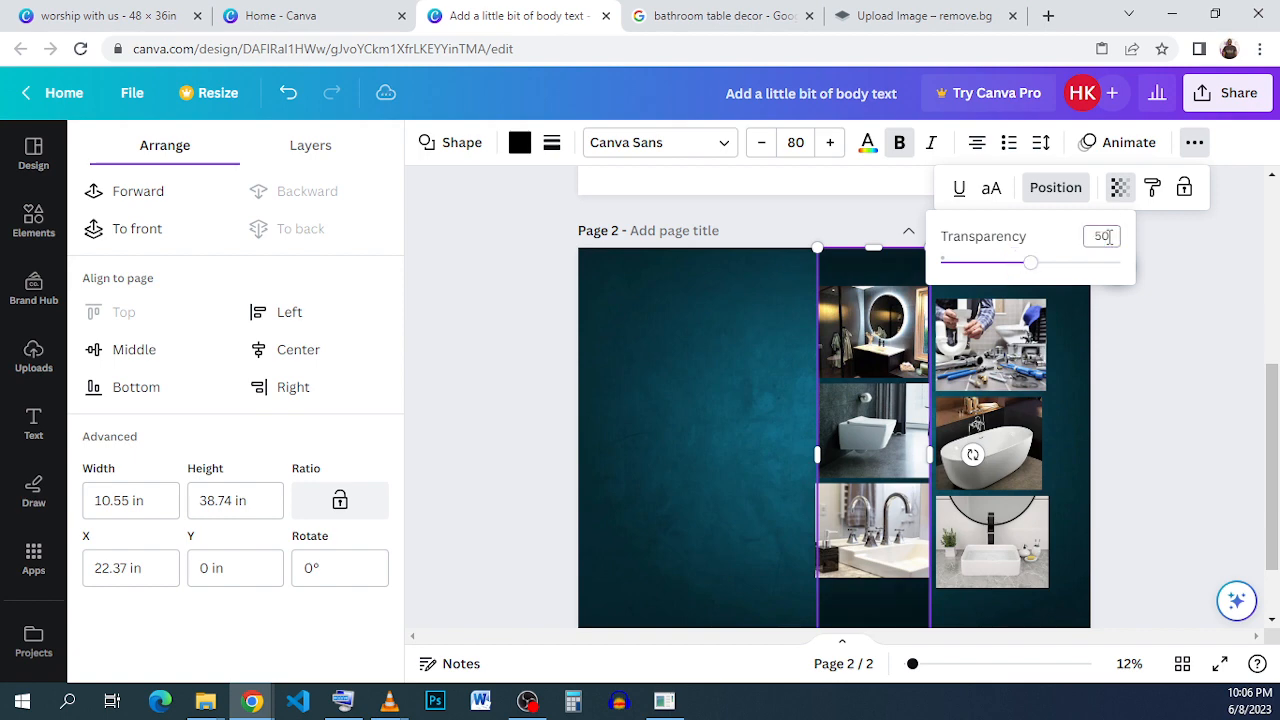
left_click(1160, 356)
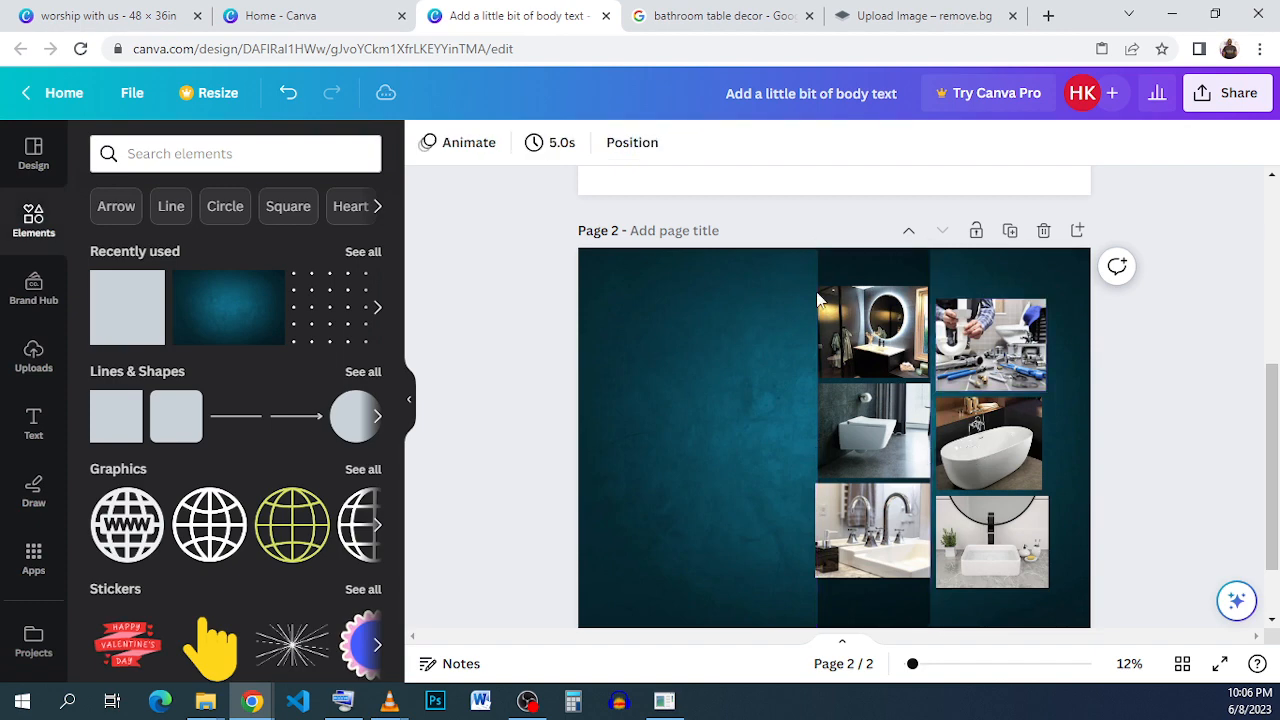
Duplicate the semi-transparent black rectangle, align the copy with the second photo column, and send it to the back behind the photos.
left_click(874, 279)
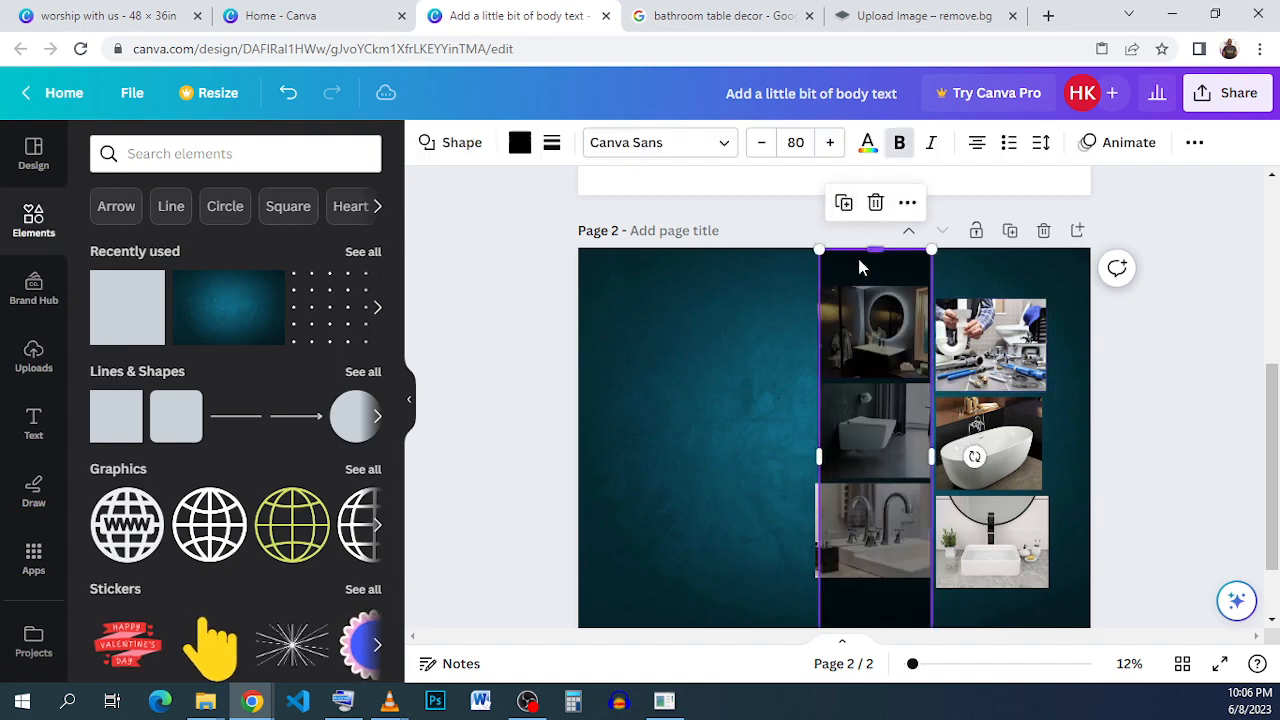
left_click_drag(893, 281, 976, 265)
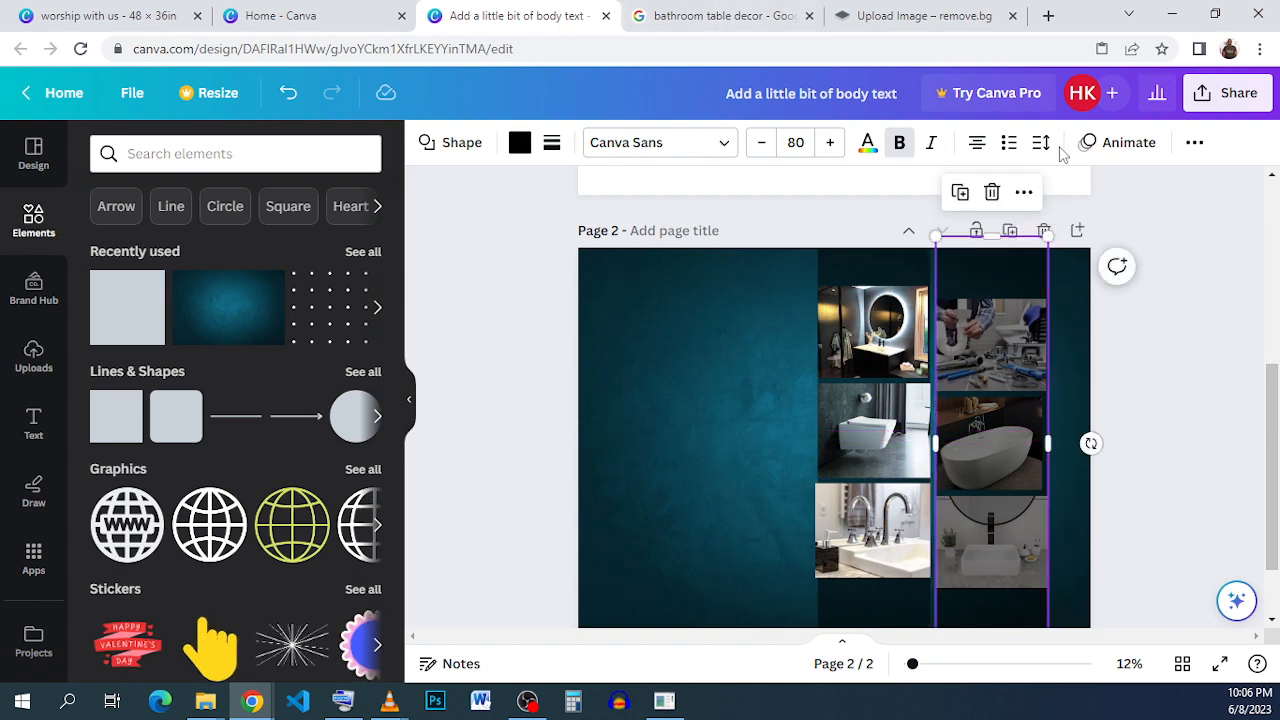
left_click(1194, 142)
left_click(1033, 190)
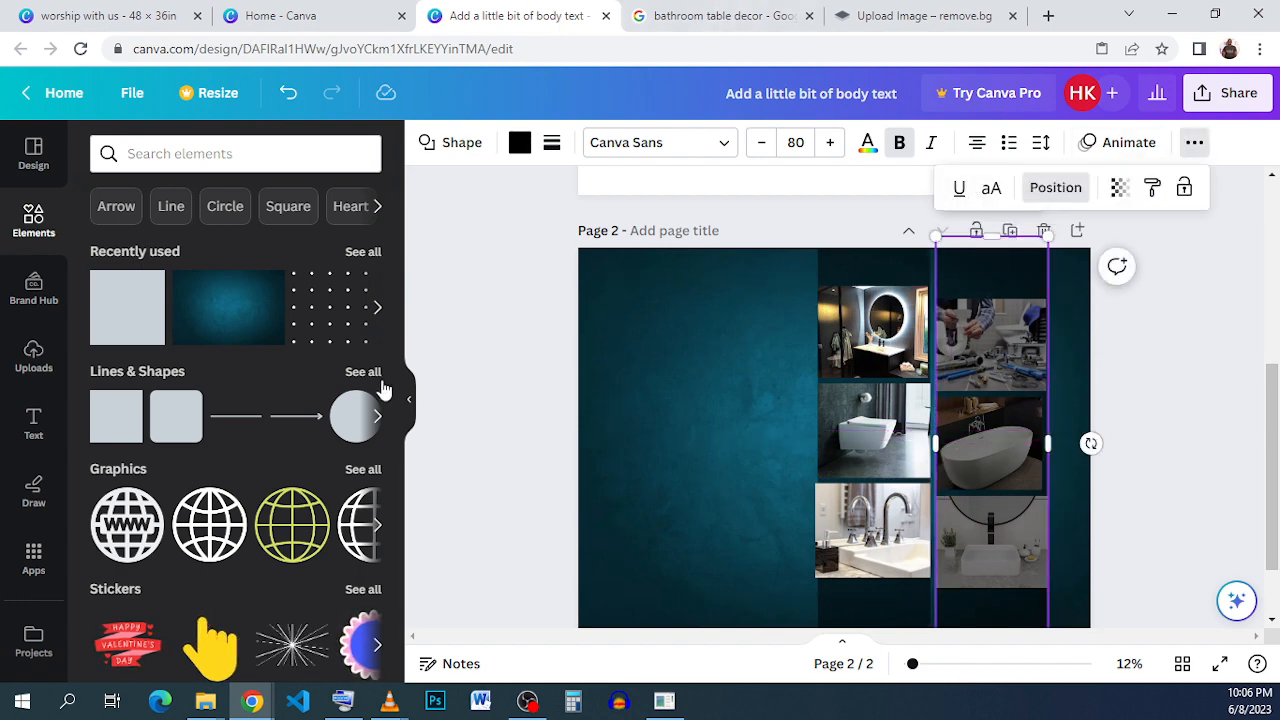
left_click(298, 229)
left_click(1149, 374)
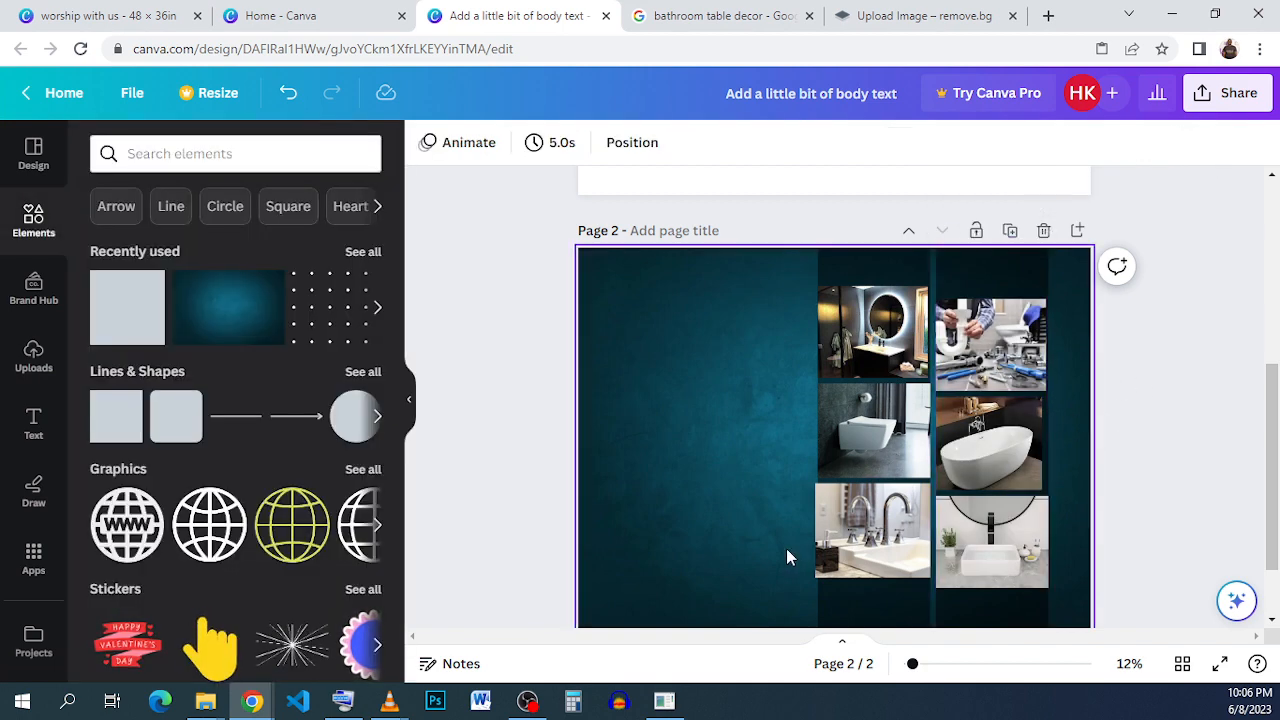
Switch to the finished plumbing flyer in the "worship with us" design to compare its layout.
left_click(120, 15)
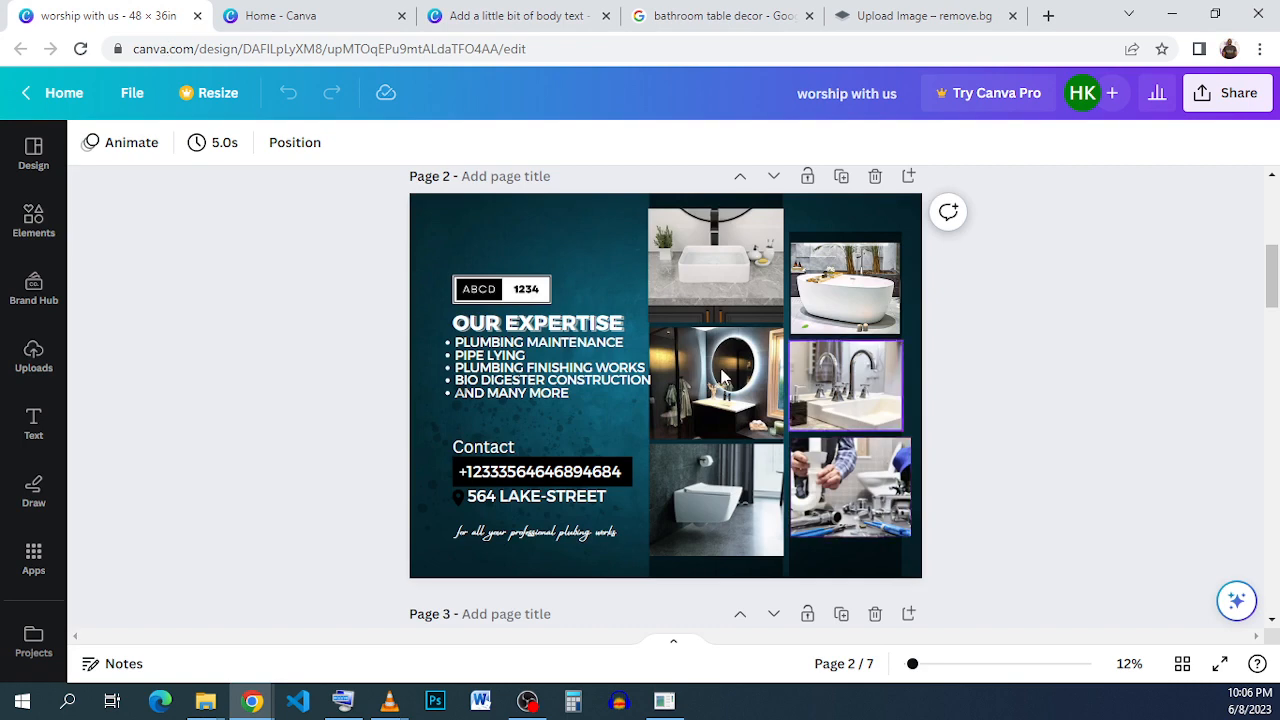
Copy the ABCD 1234 badge from the finished flyer and paste it onto page 2 of the "Add a little bit of body text" design.
left_click(483, 292)
left_click(534, 228)
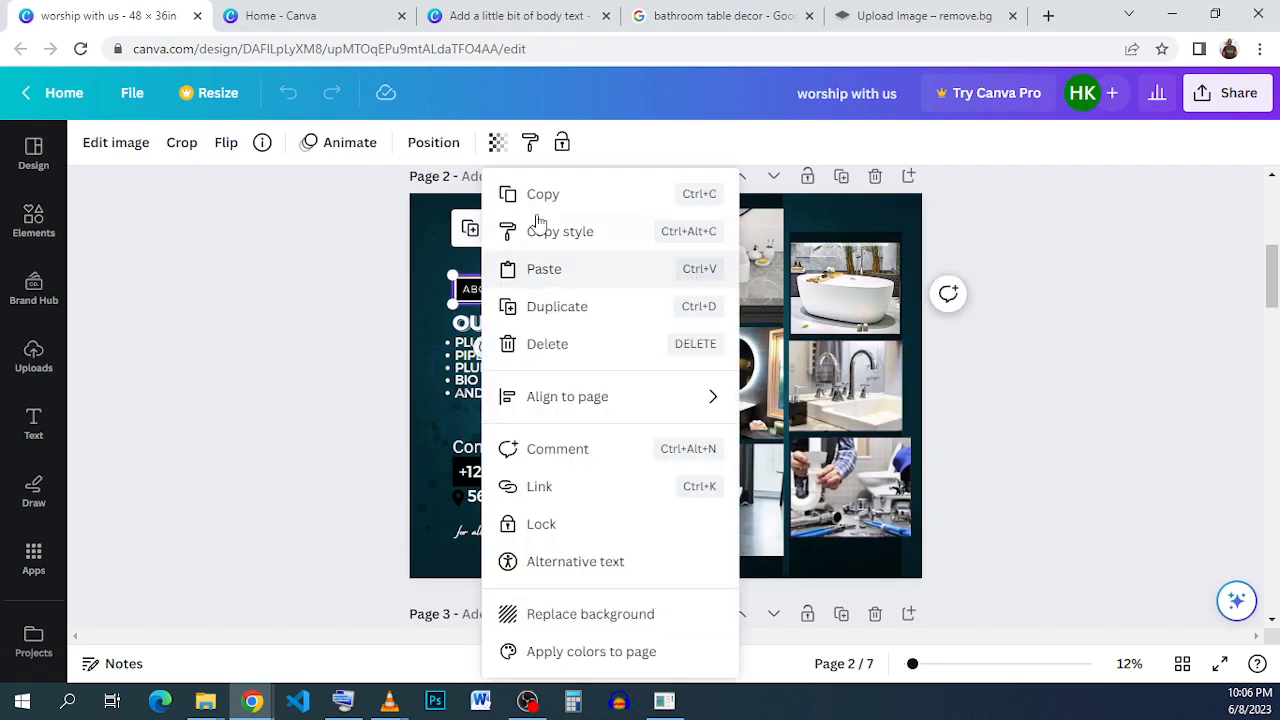
left_click(560, 197)
left_click(576, 18)
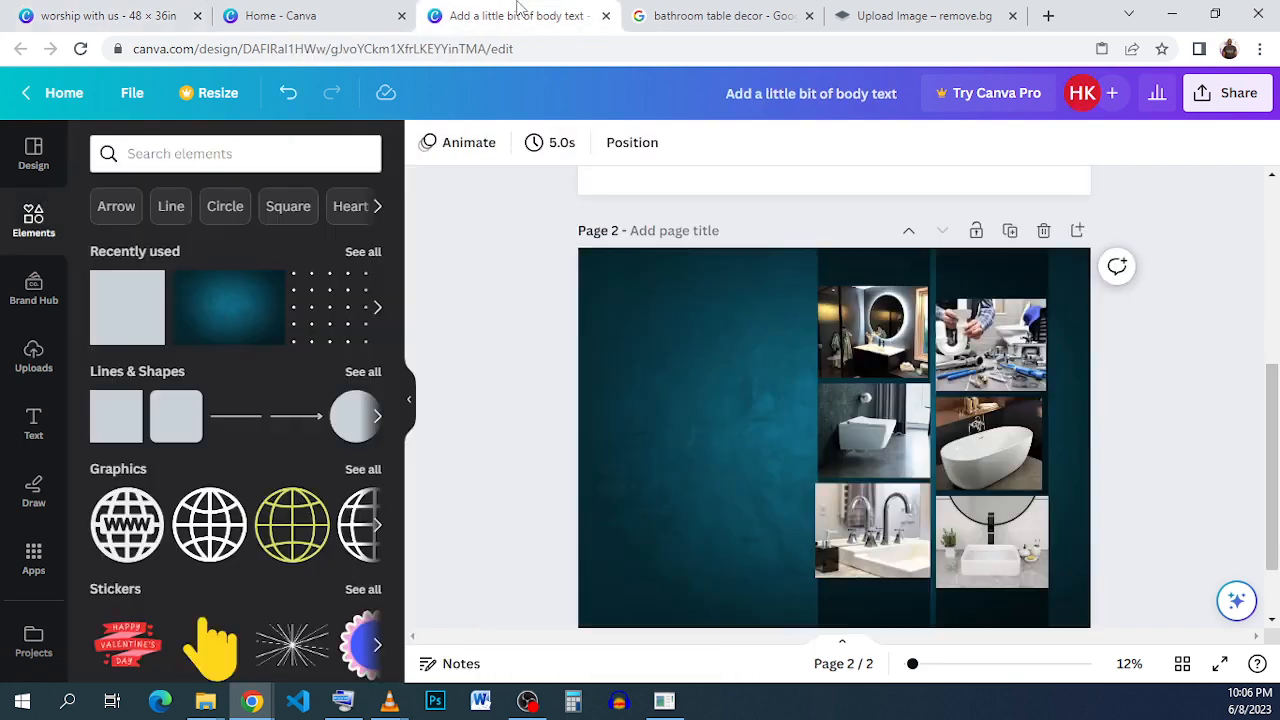
right_click(596, 334)
left_click(657, 430)
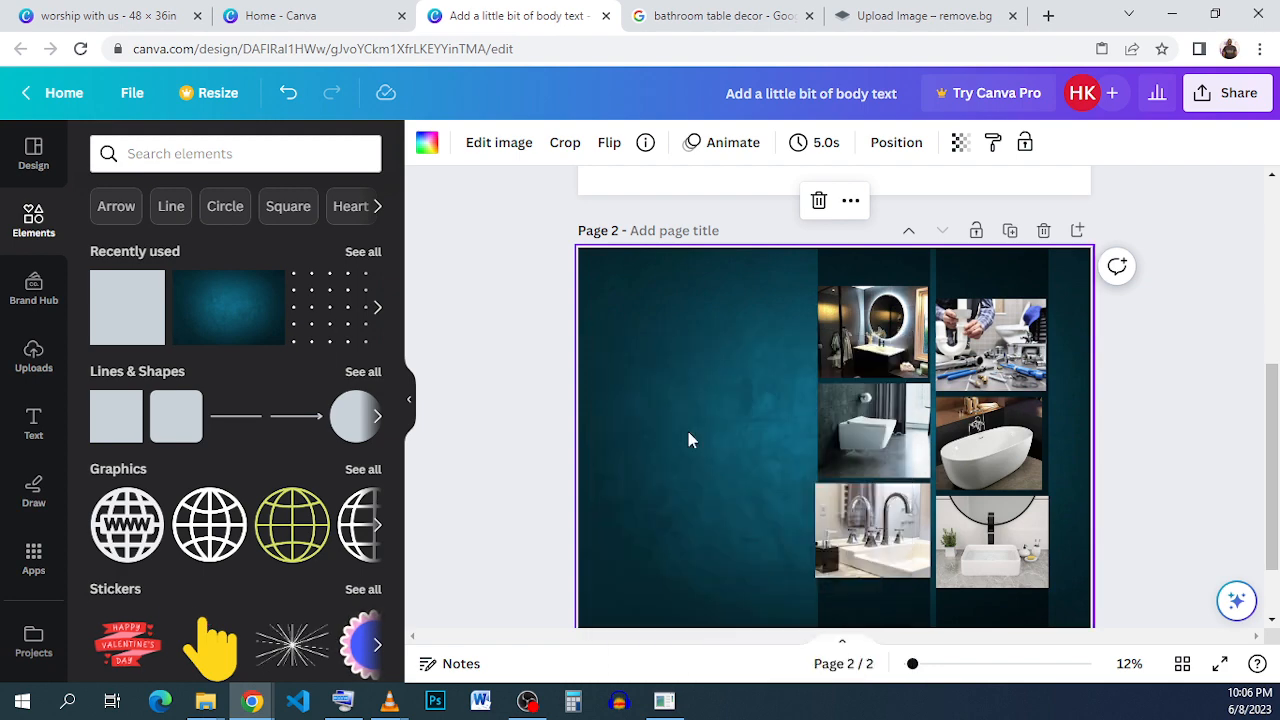
left_click(743, 406)
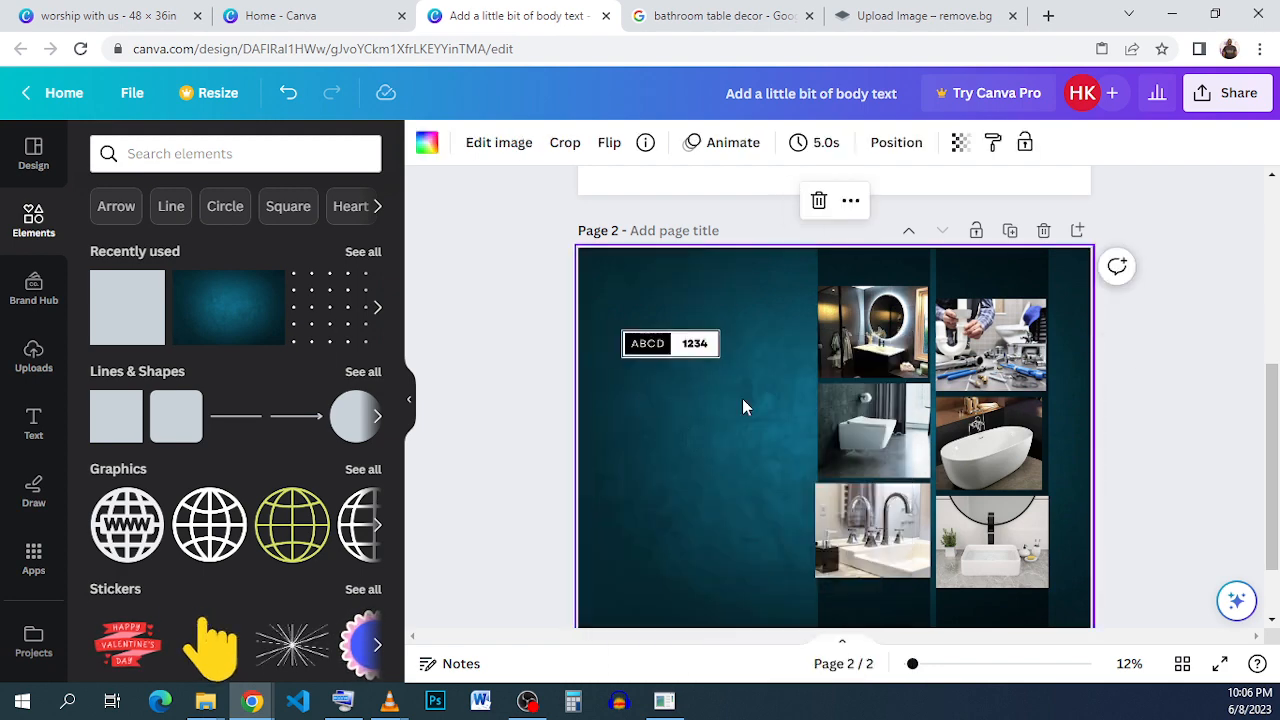
Check the text formatting of the OUR EXPERTISE heading in the finished flyer, and return to the working design.
left_click(137, 20)
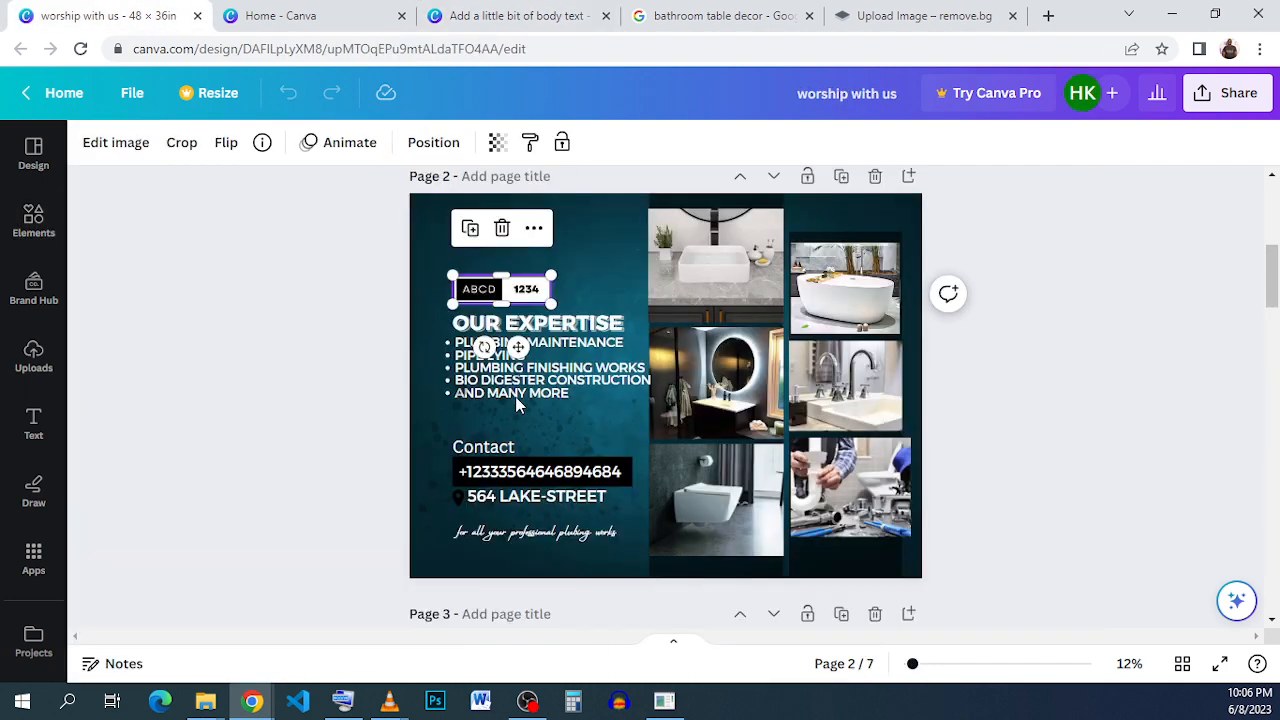
left_click(594, 328)
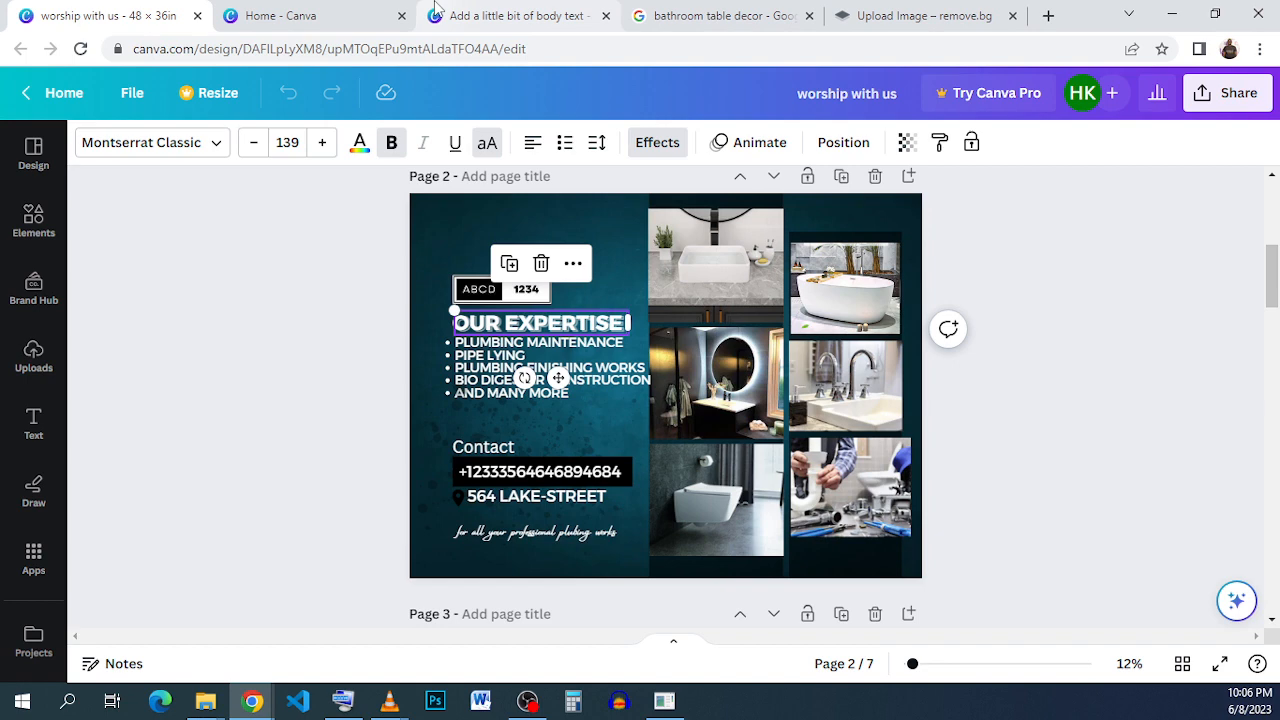
left_click(480, 12)
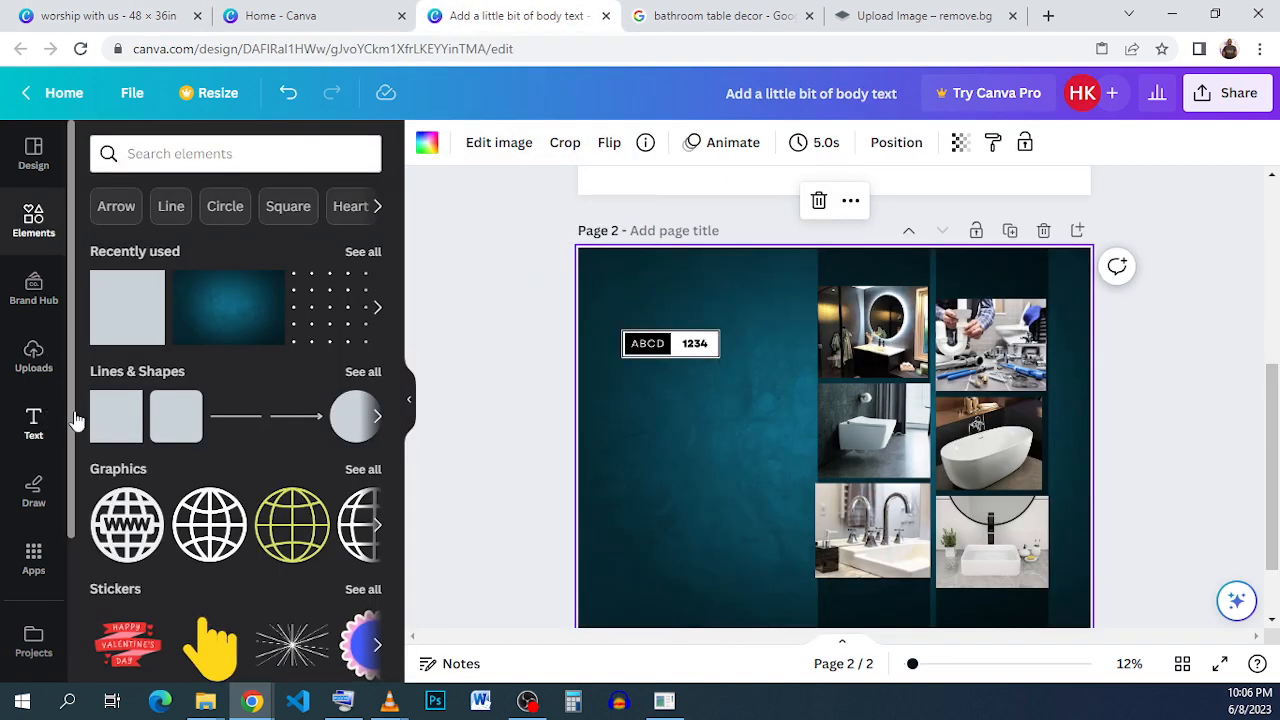
Add the "cold, smooth & tasty." font combination below the badge, remove its small caption line, and widen the remaining text box.
left_click(44, 422)
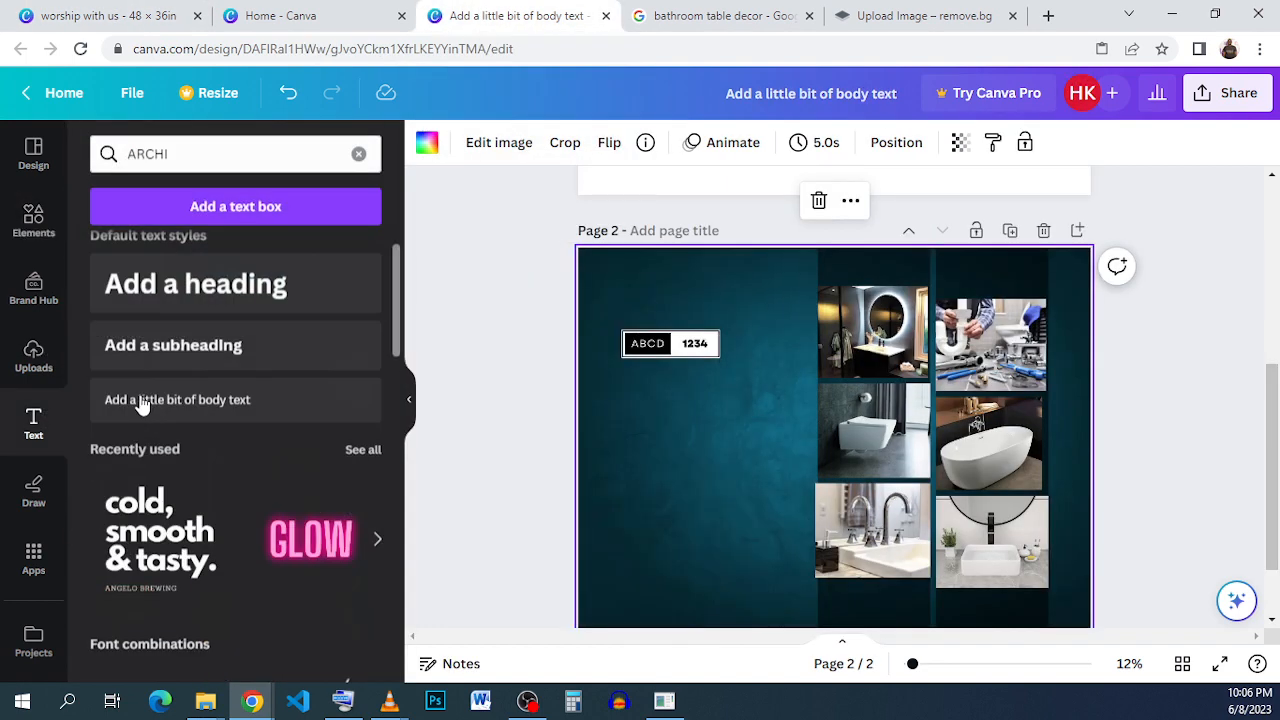
left_click(160, 535)
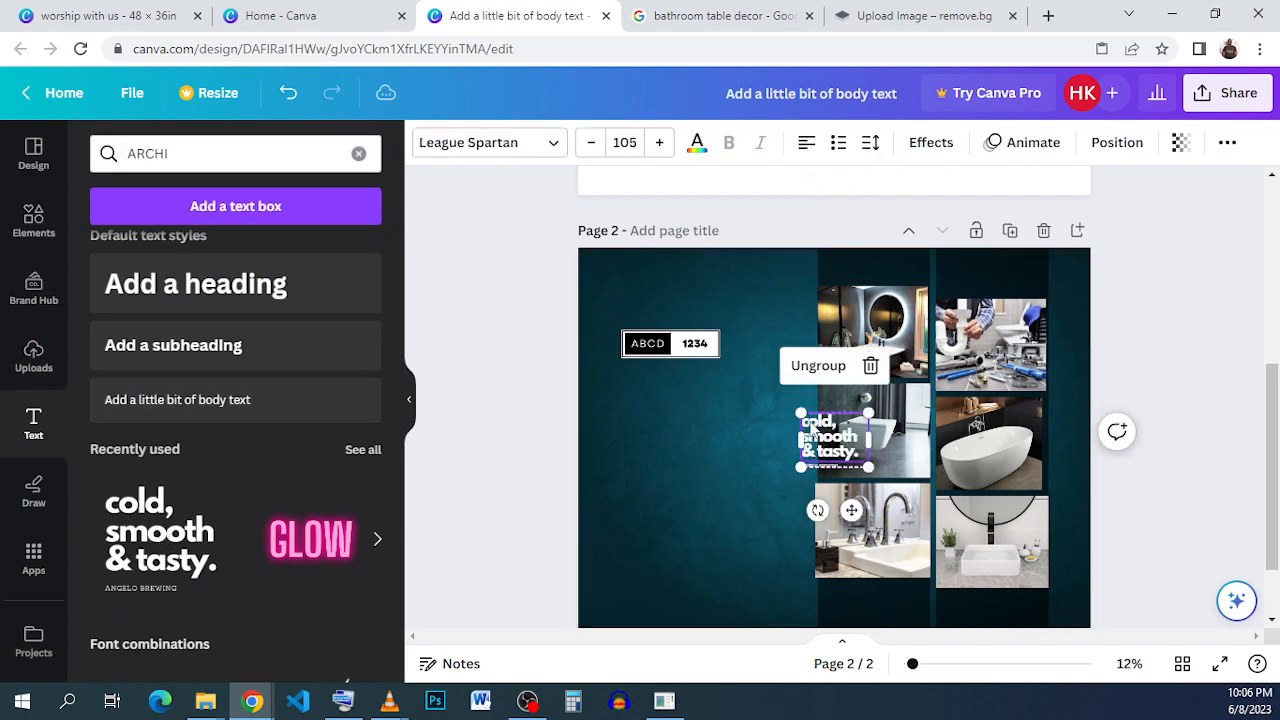
left_click_drag(843, 455, 666, 412)
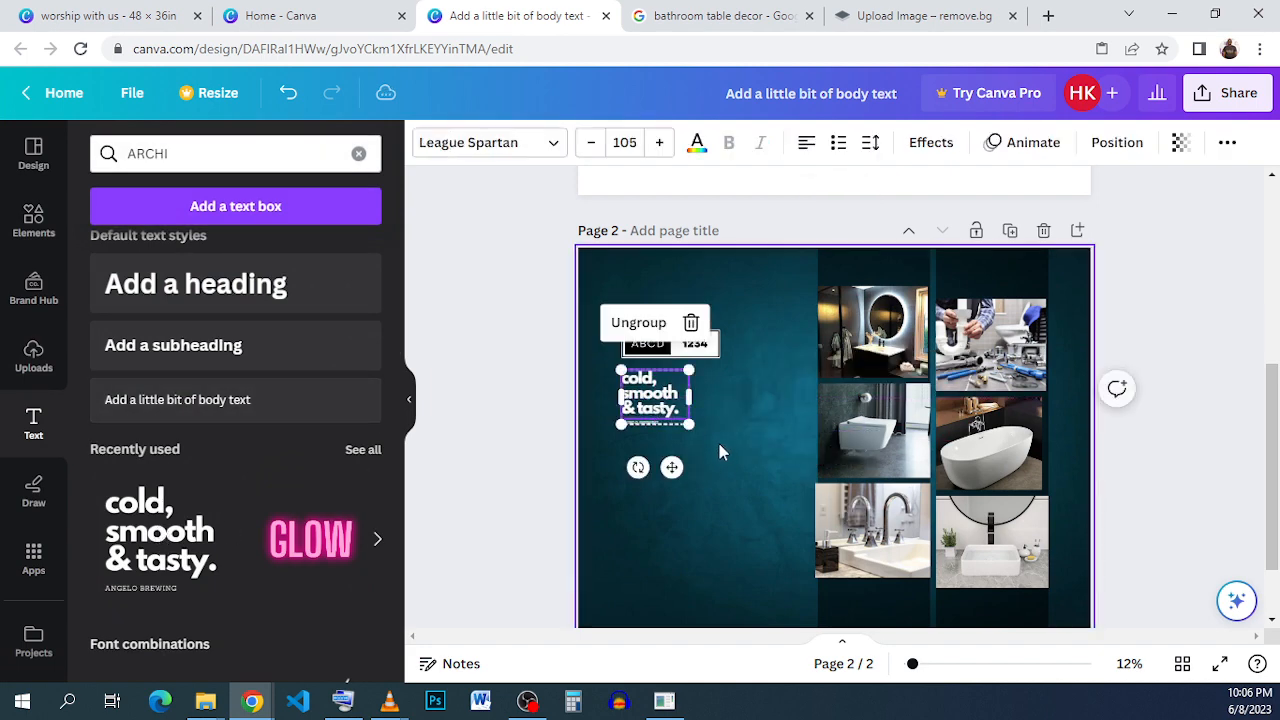
left_click(651, 423)
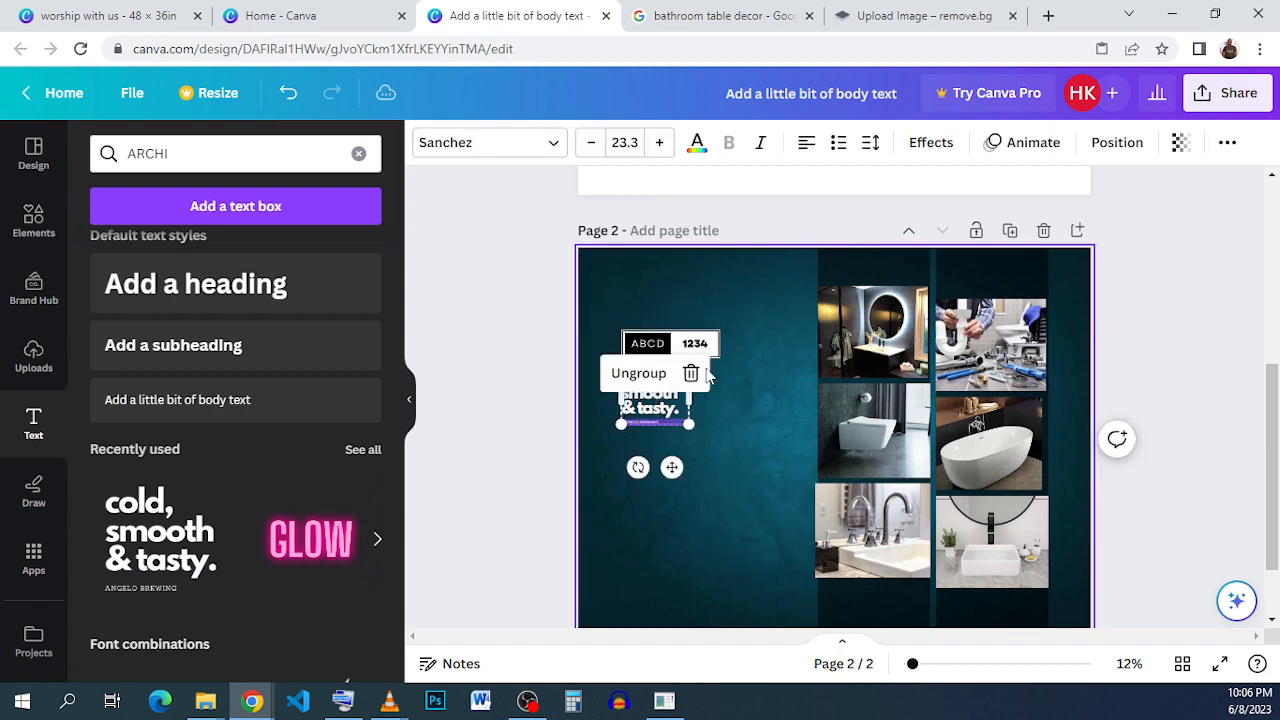
left_click(690, 379)
left_click_drag(698, 391, 754, 388)
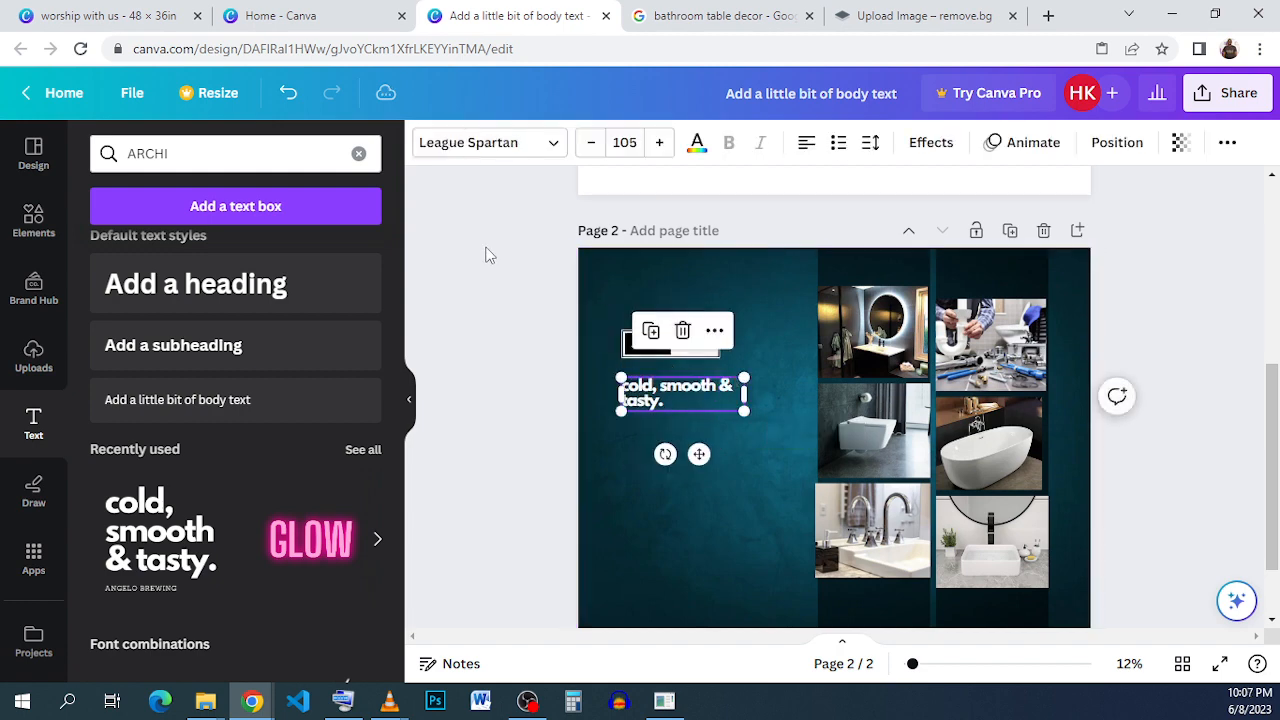
Replace the "cold, smooth & tasty." text with OUR EXPERTISE.
left_click(703, 390)
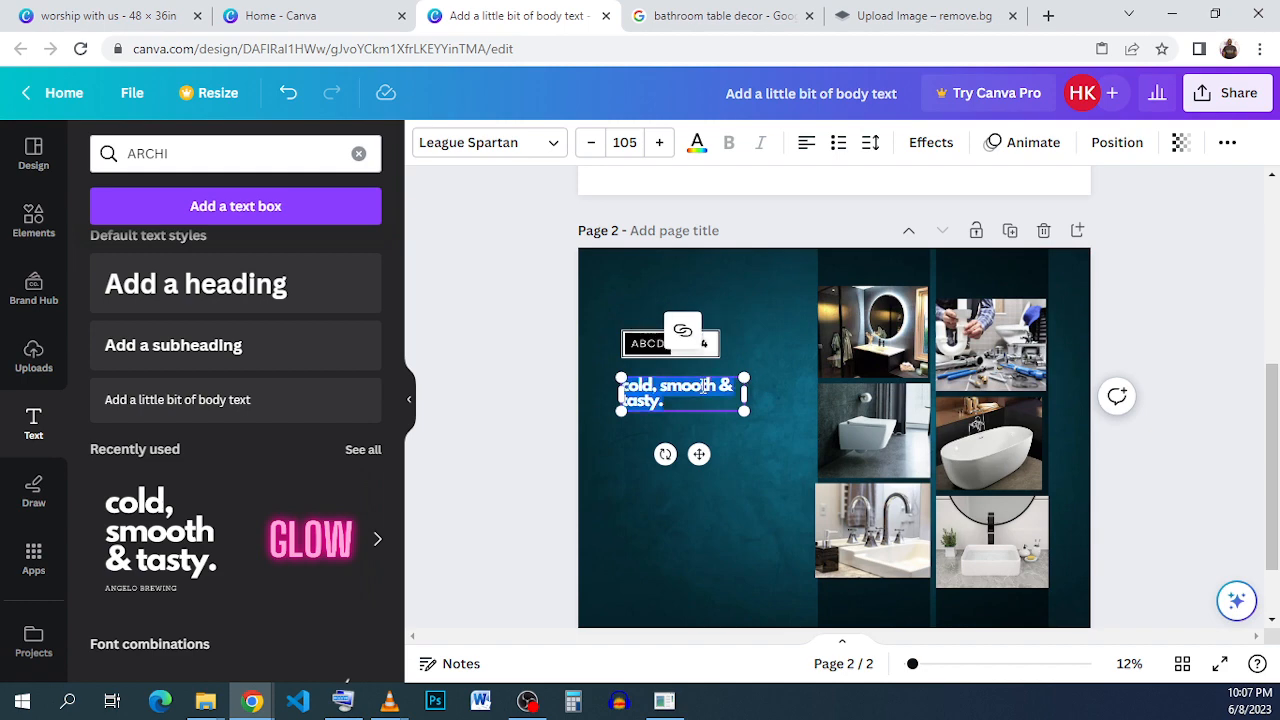
left_click(1228, 146)
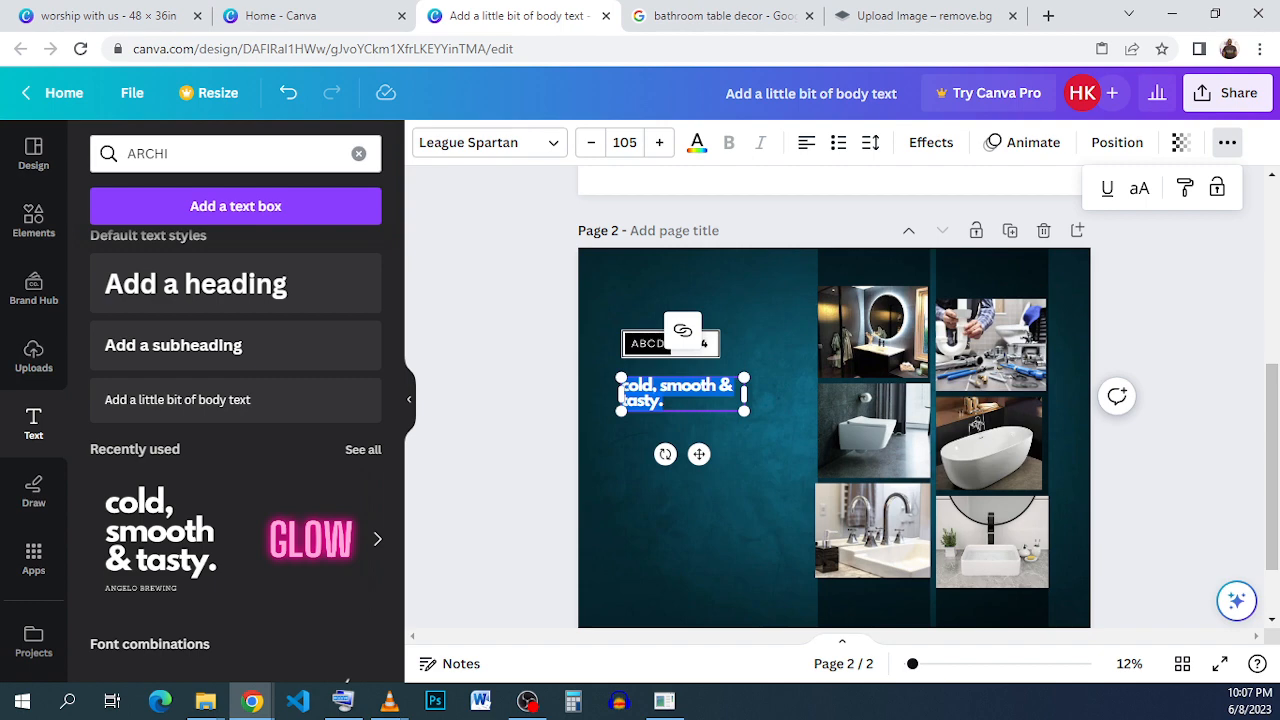
key("Escape")
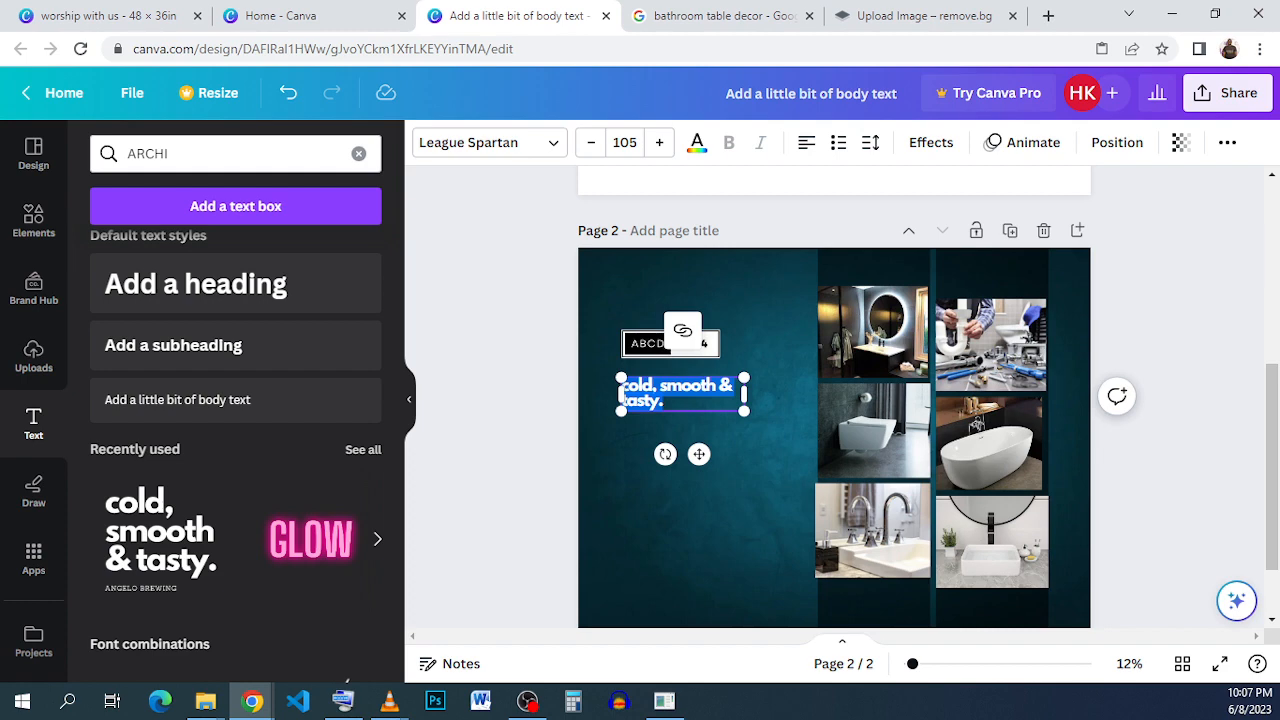
key("BackSpace")
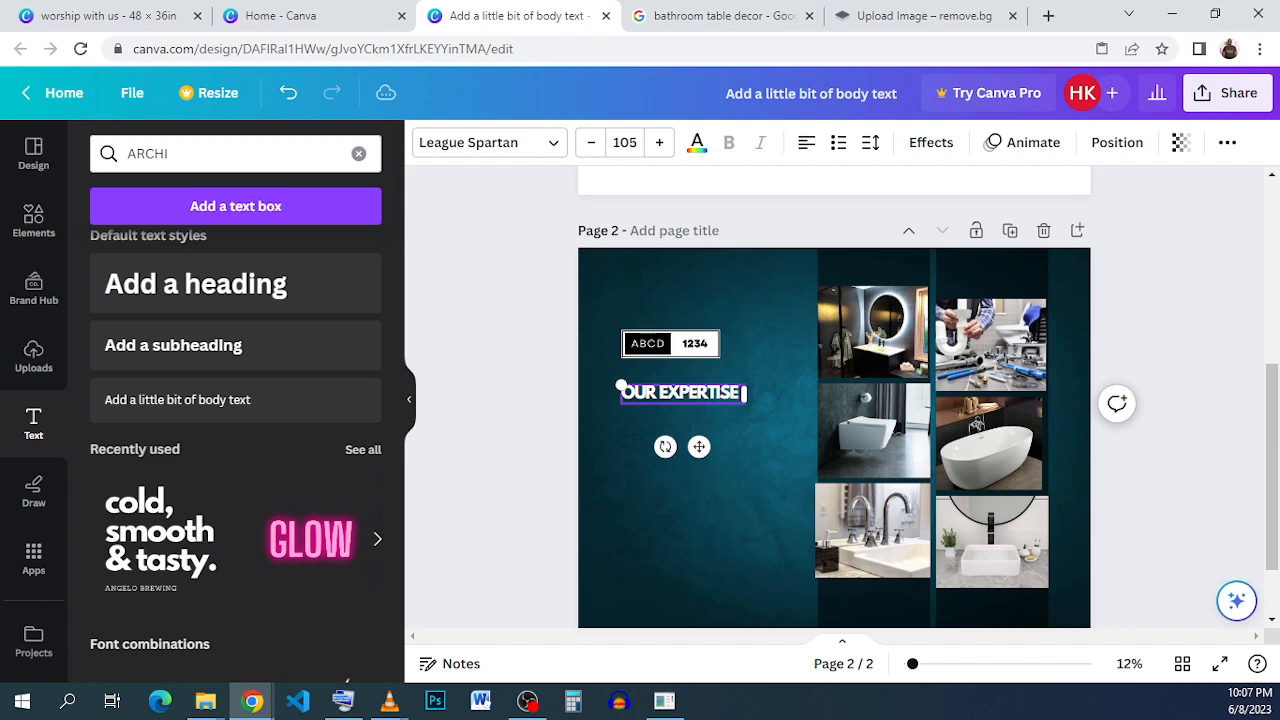
left_click(715, 572)
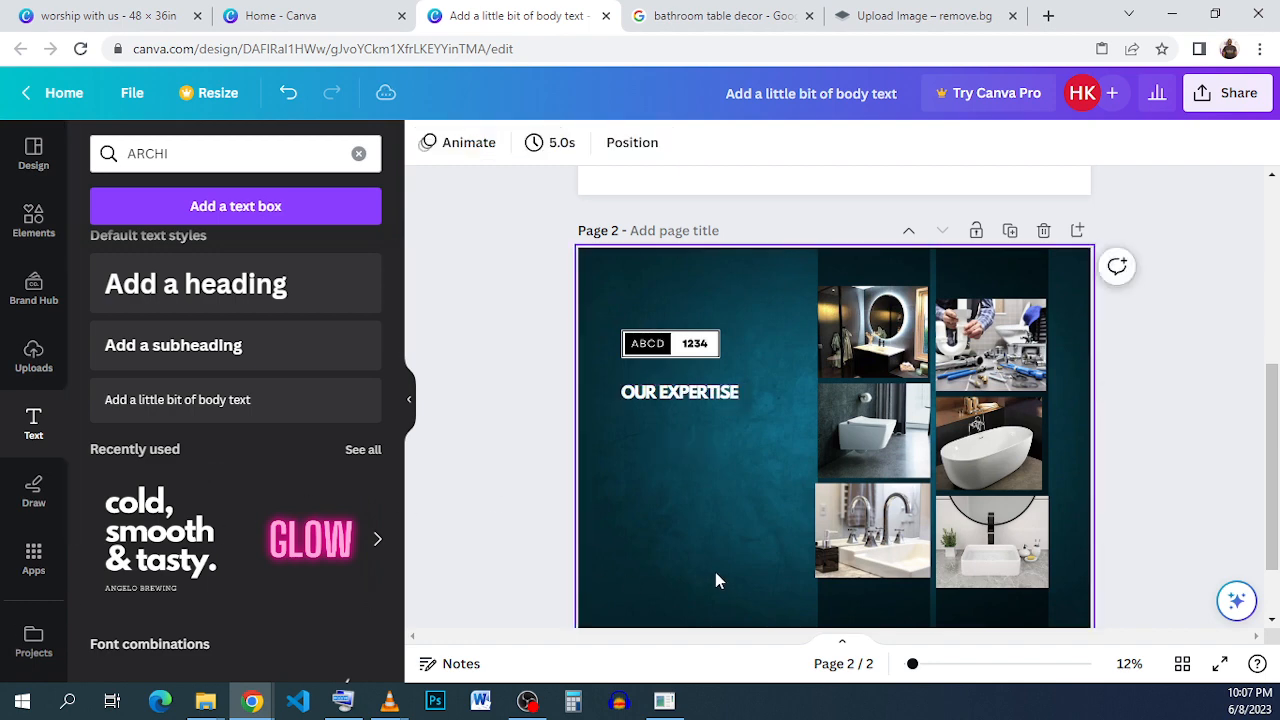
Enlarge the OUR EXPERTISE heading to about size 152 and align it with the badge's left edge.
scroll(699, 444, "up", 3)
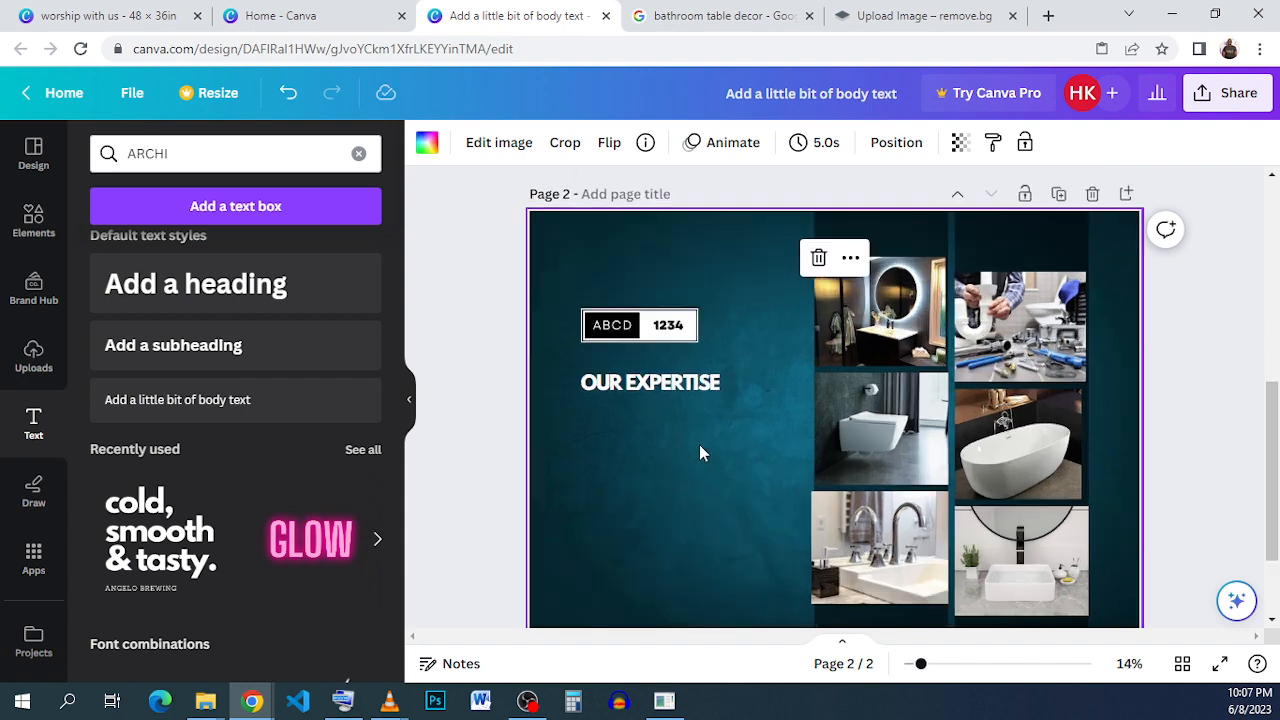
left_click(634, 393)
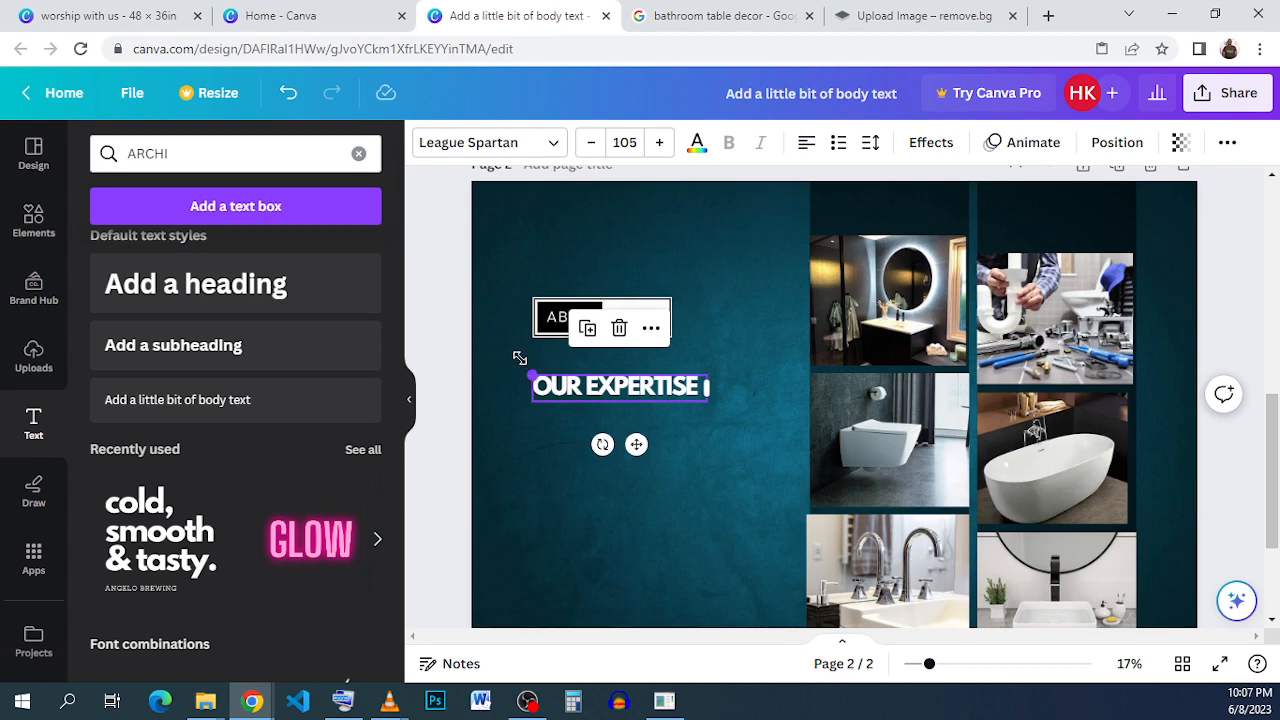
left_click_drag(519, 357, 456, 364)
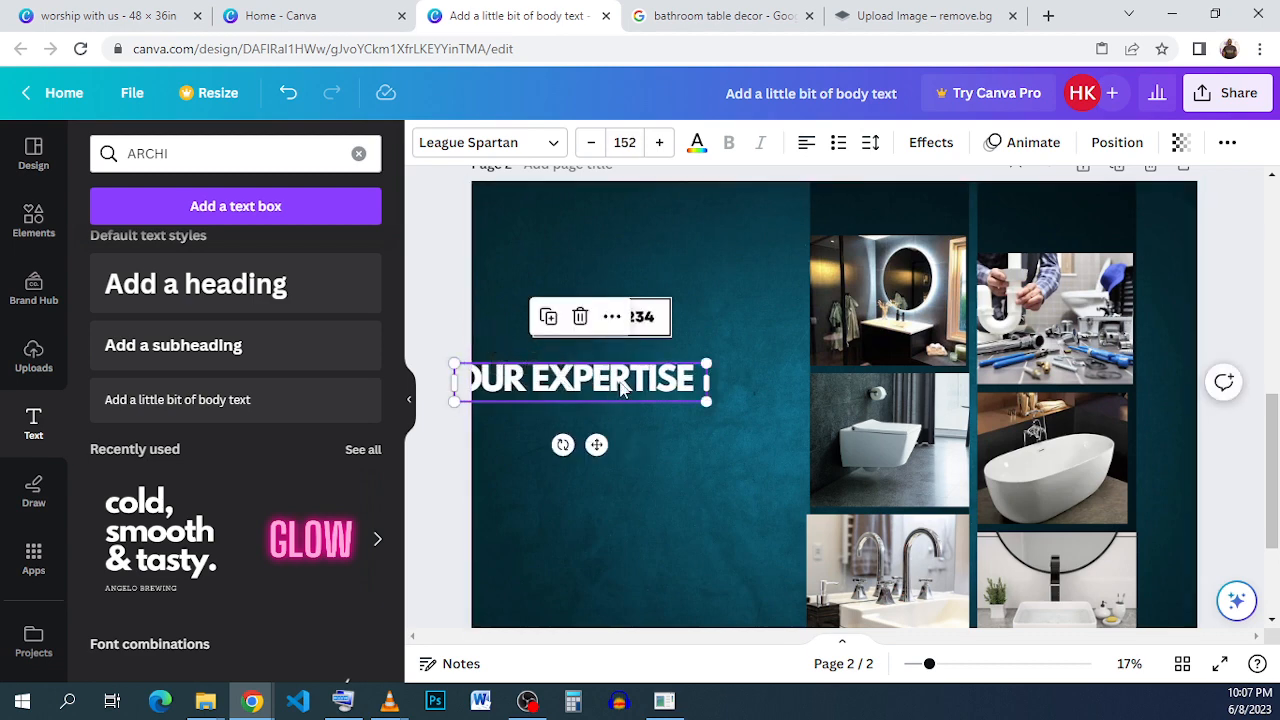
left_click_drag(620, 388, 634, 381)
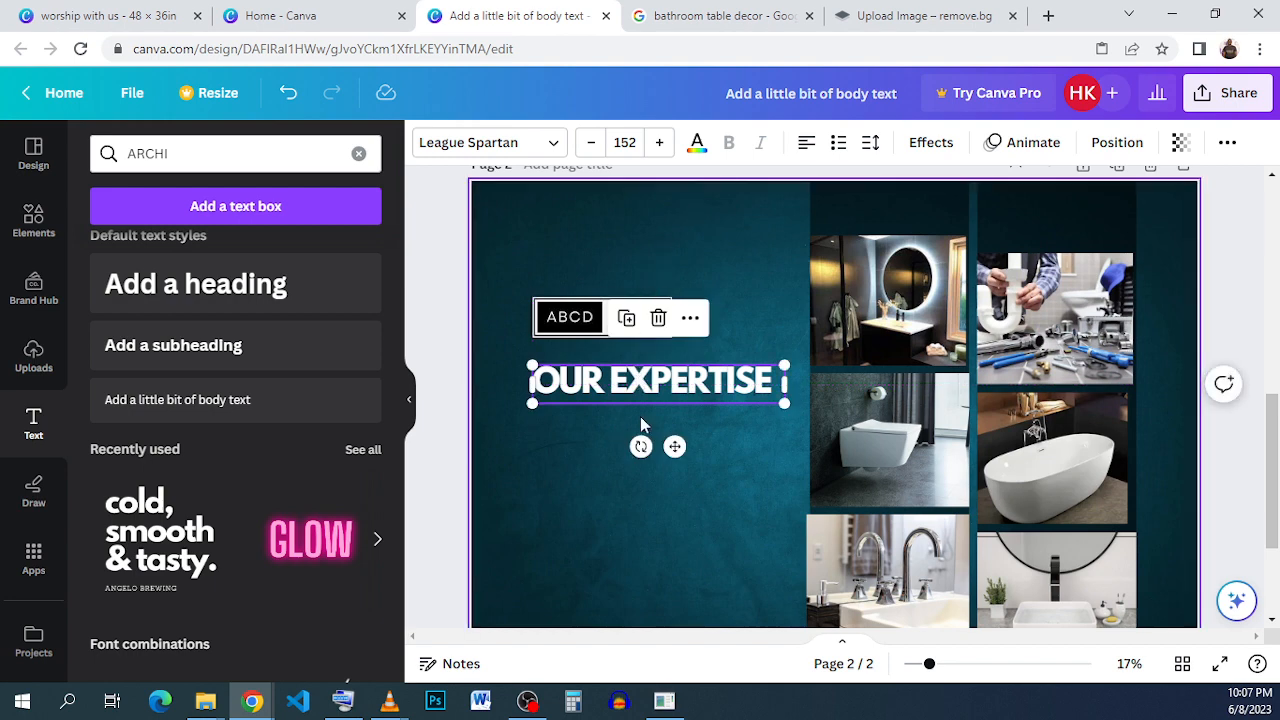
Duplicate the OUR EXPERTISE heading with a slight offset and apply the Hollow effect with thickness 50 to the copy.
left_click(625, 325)
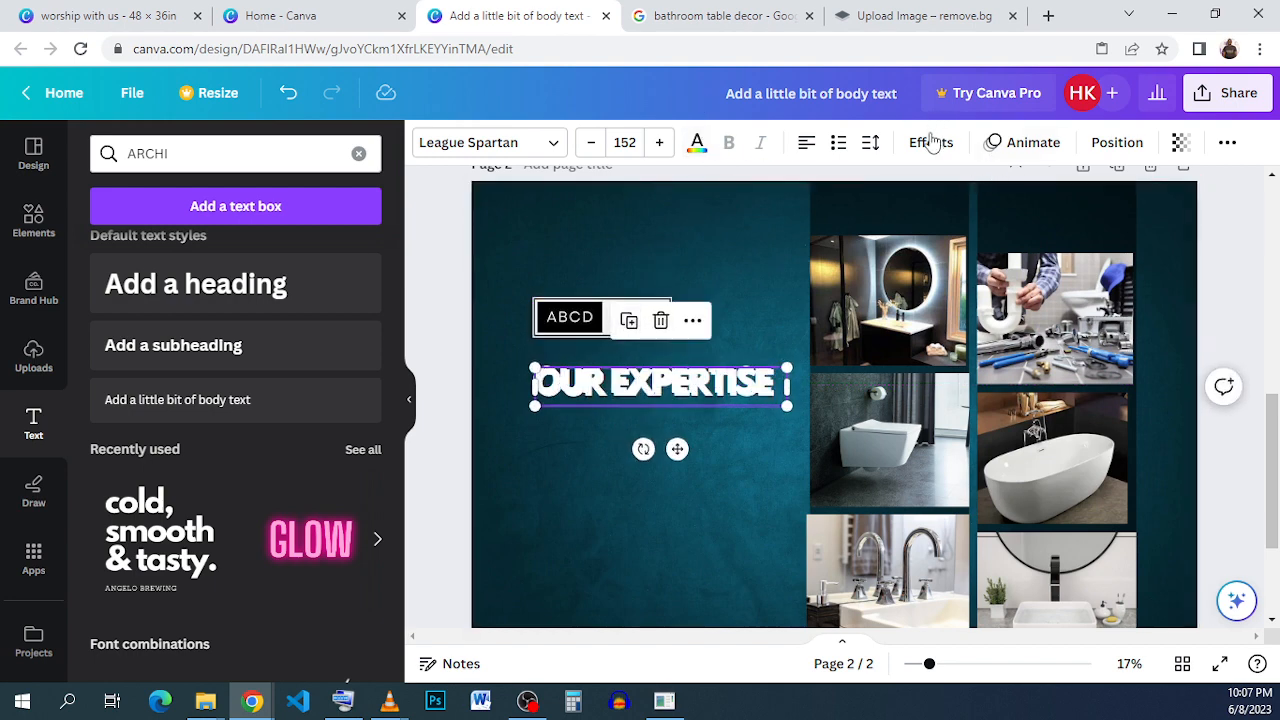
left_click(930, 143)
left_click(148, 425)
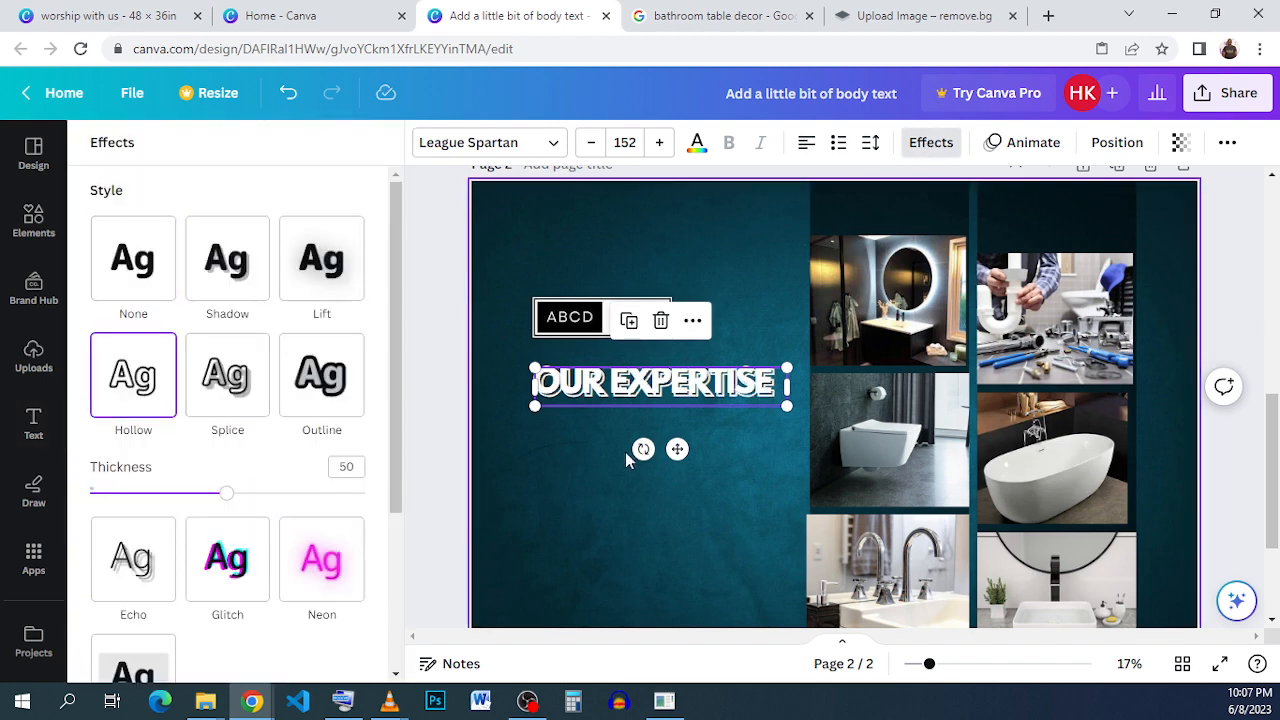
left_click(570, 465)
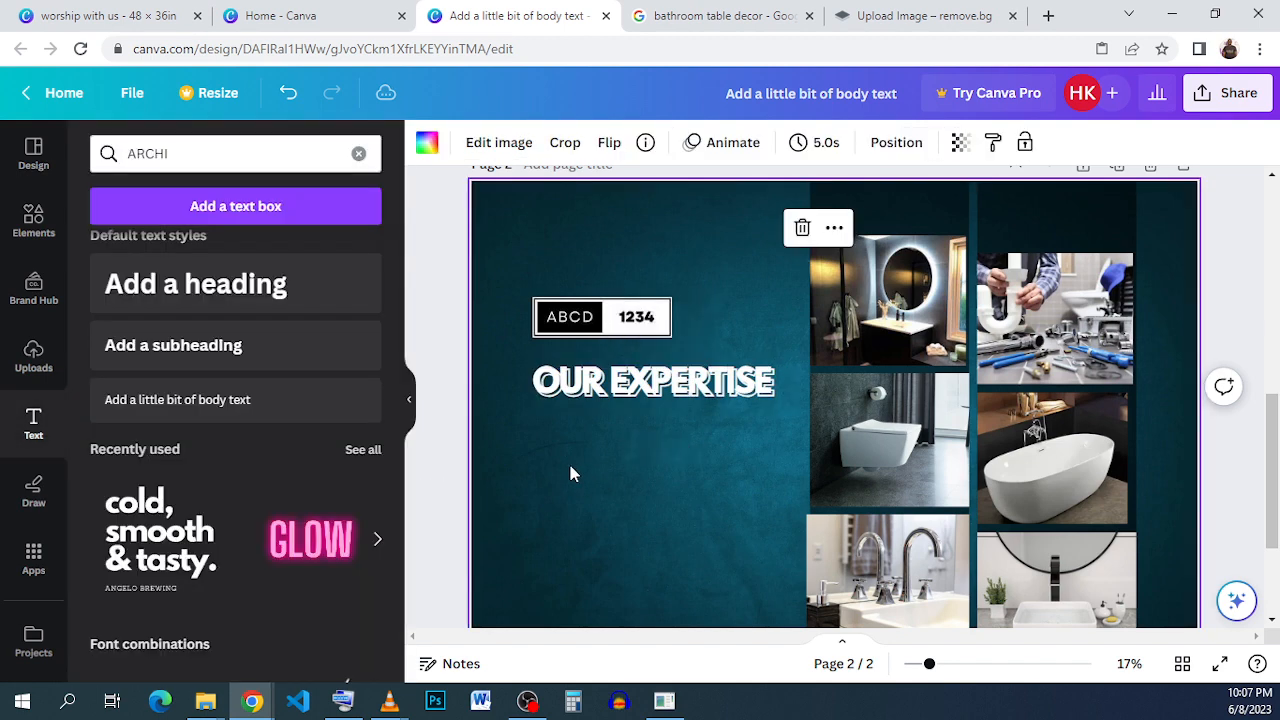
Nudge the hollow copy of the OUR EXPERTISE heading slightly upward over the solid one.
double_click(570, 470)
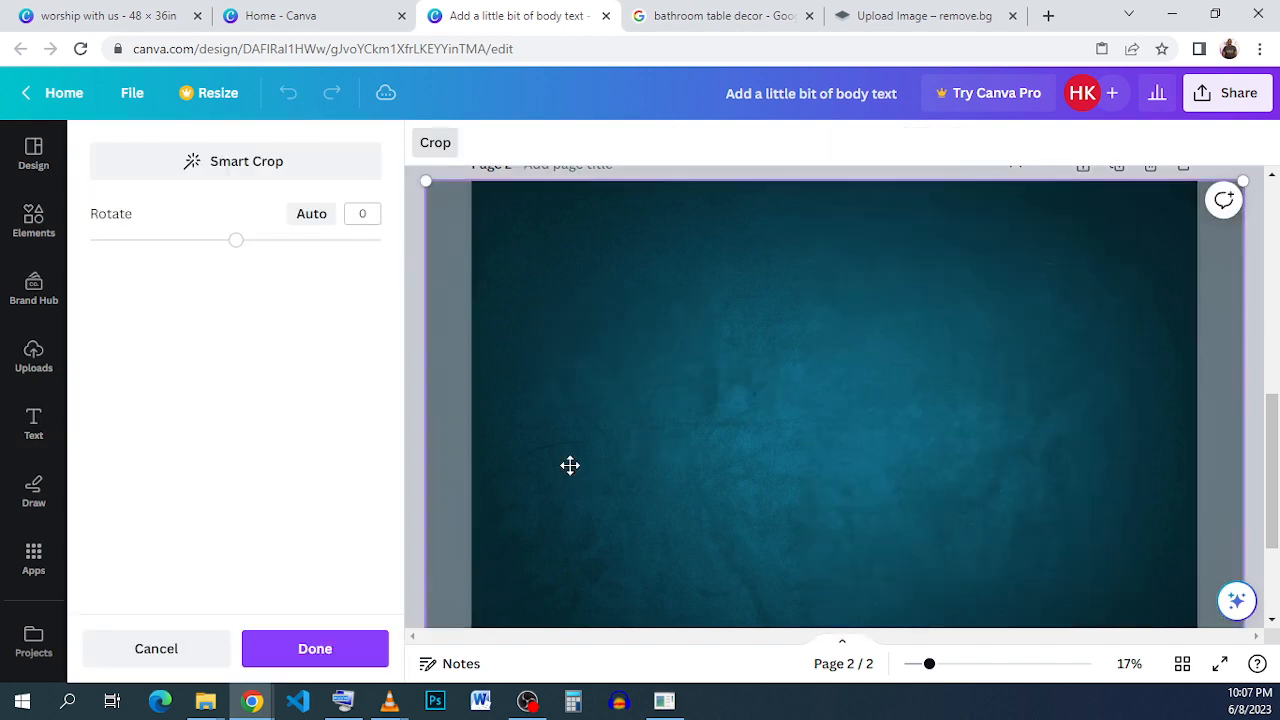
left_click(330, 660)
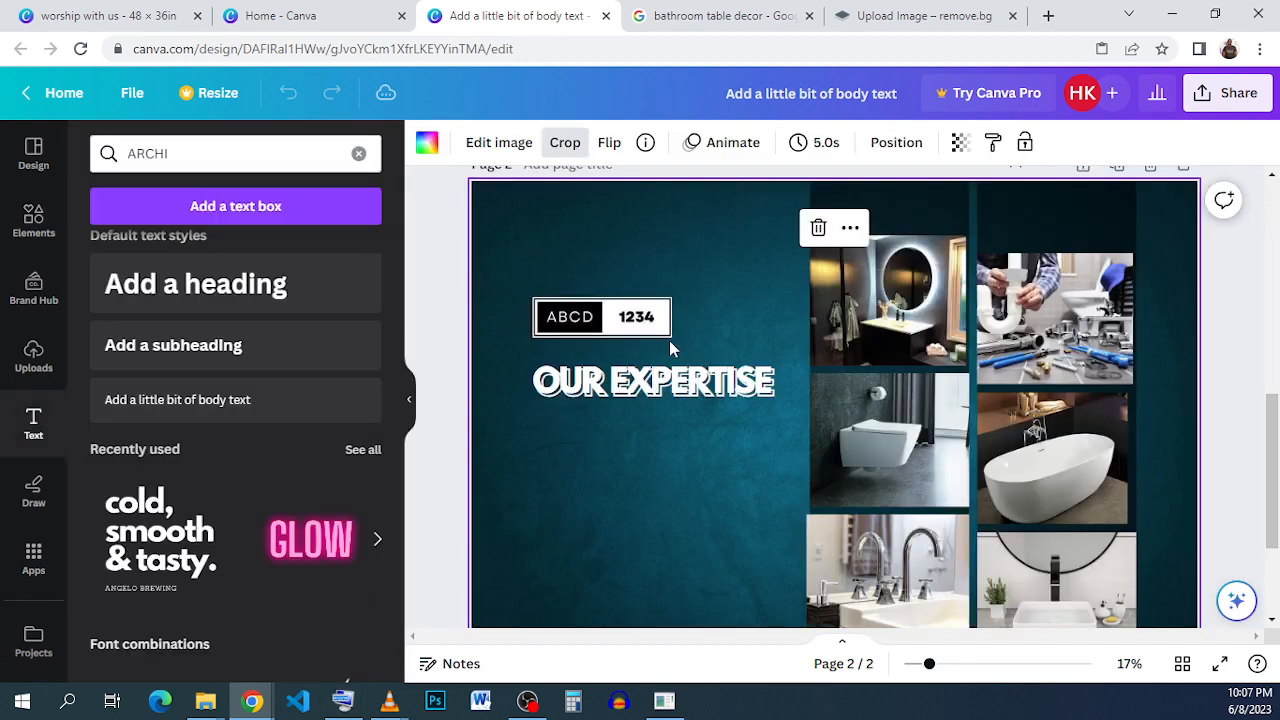
left_click(465, 428)
left_click(697, 393)
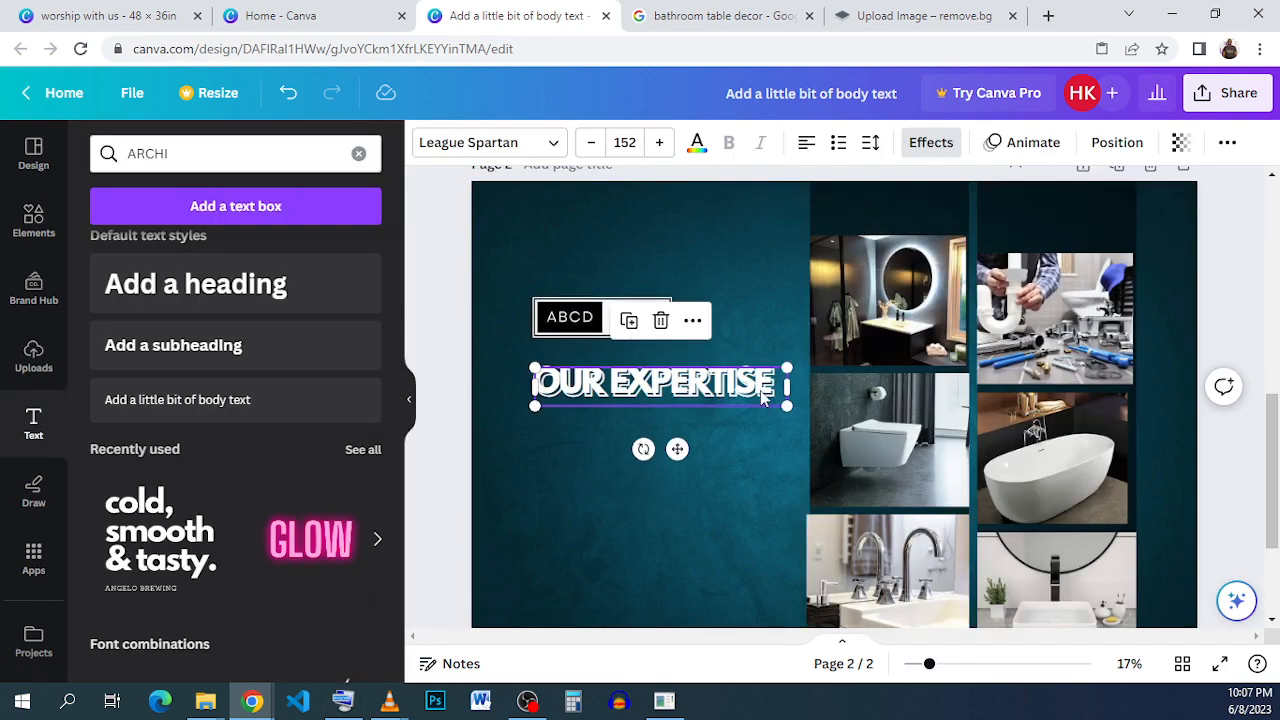
key("Up")
left_click(719, 439)
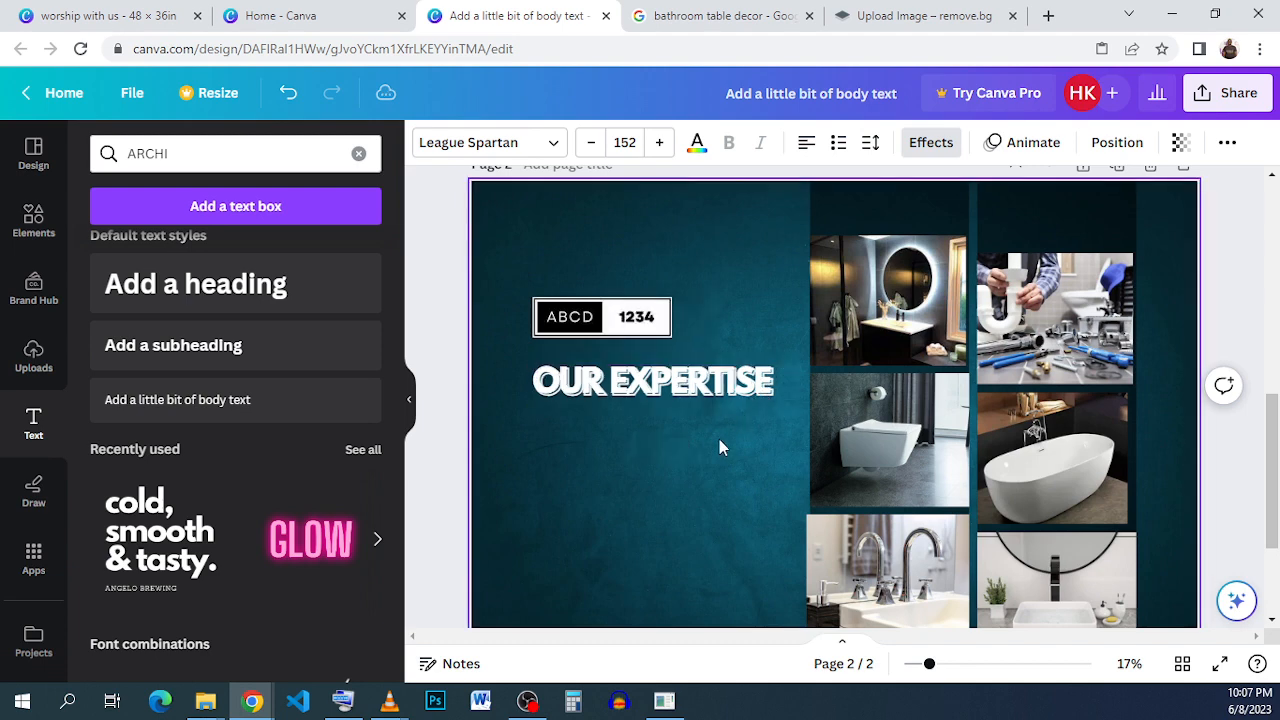
Delete the hollow copy of the OUR EXPERTISE heading.
left_click(636, 470)
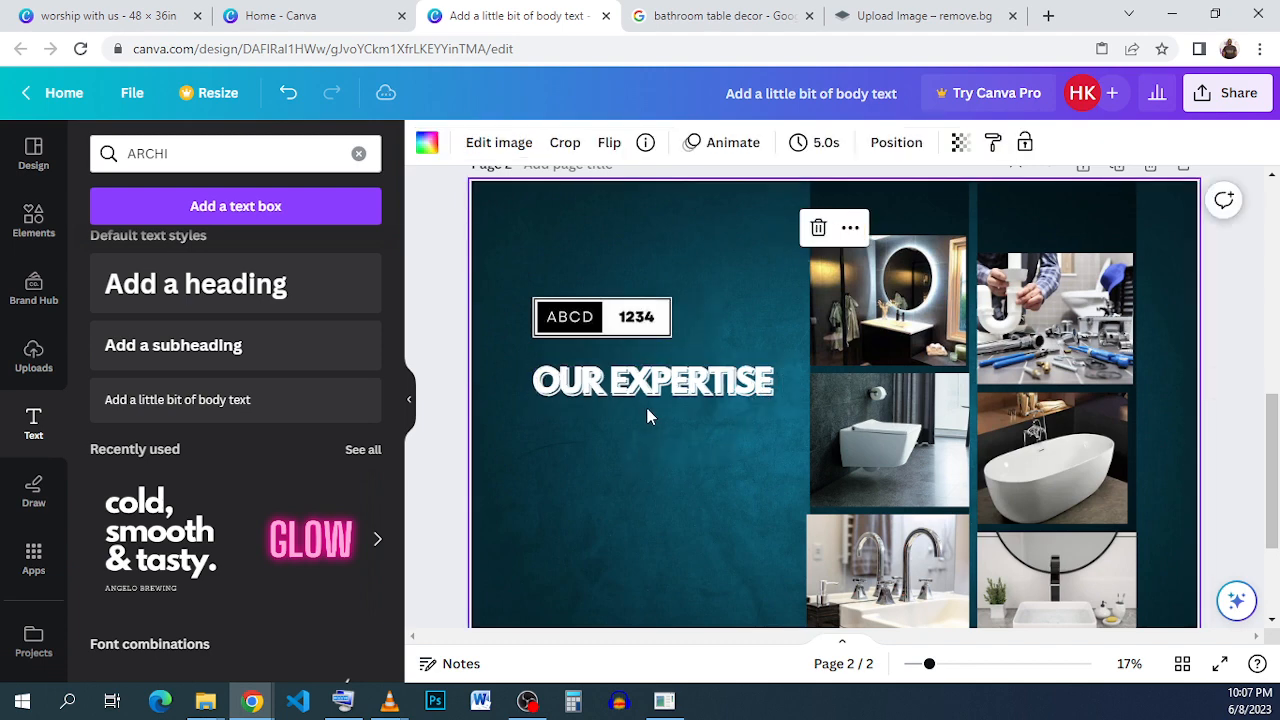
left_click(668, 392)
left_click(665, 330)
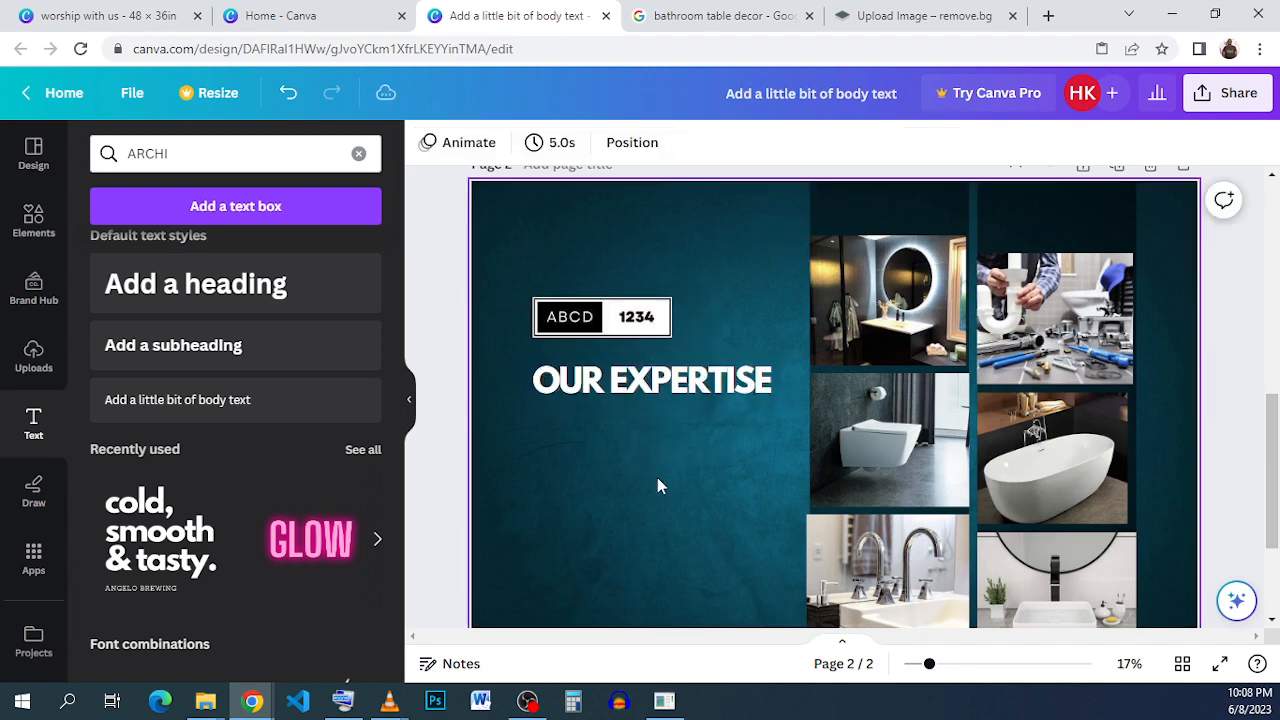
Set the letter spacing of the OUR EXPERTISE heading to 0.
left_click(662, 415)
left_click(679, 372)
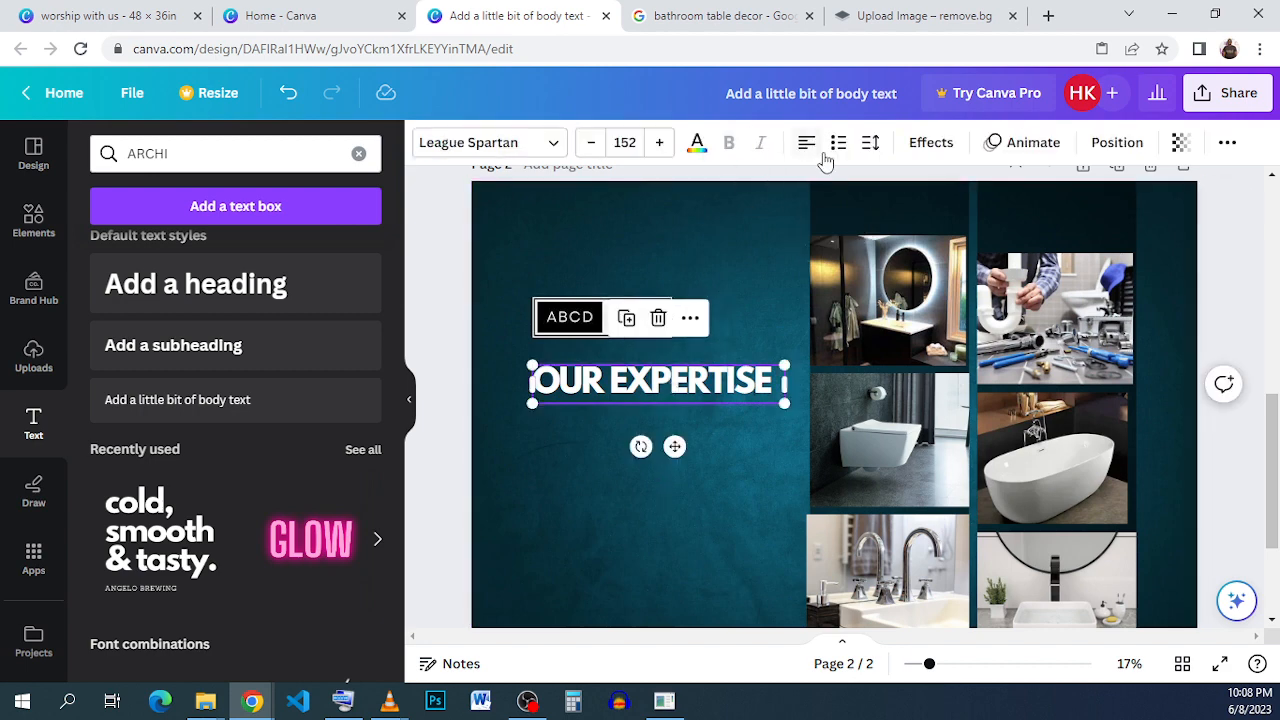
left_click(871, 145)
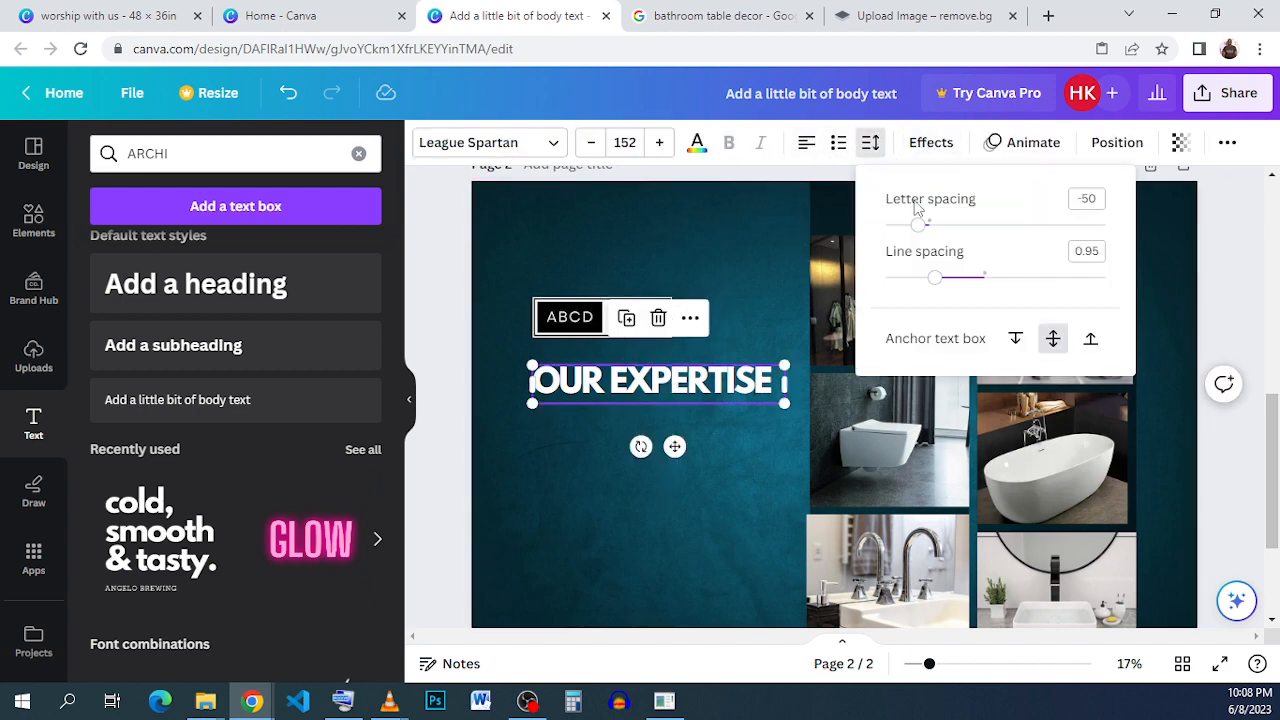
left_click_drag(922, 231, 933, 233)
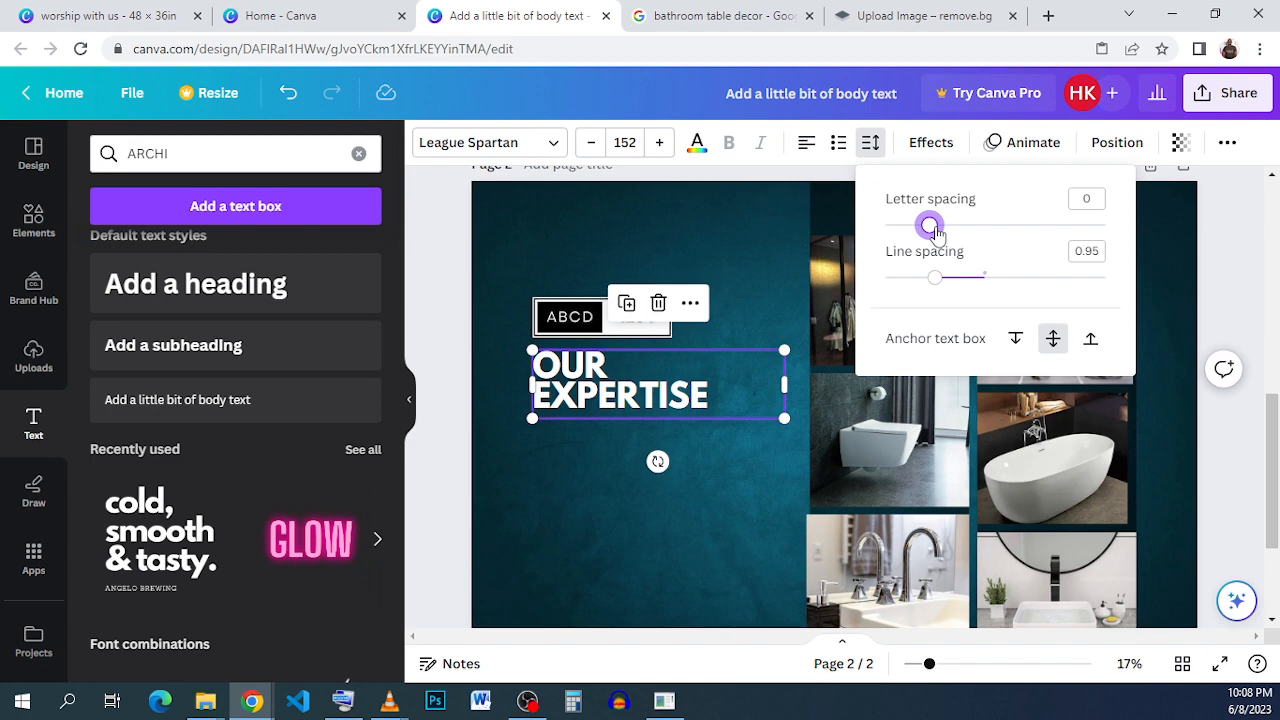
Set the OUR EXPERTISE heading to font size 120 with a letter spacing of 124.
left_click(625, 142)
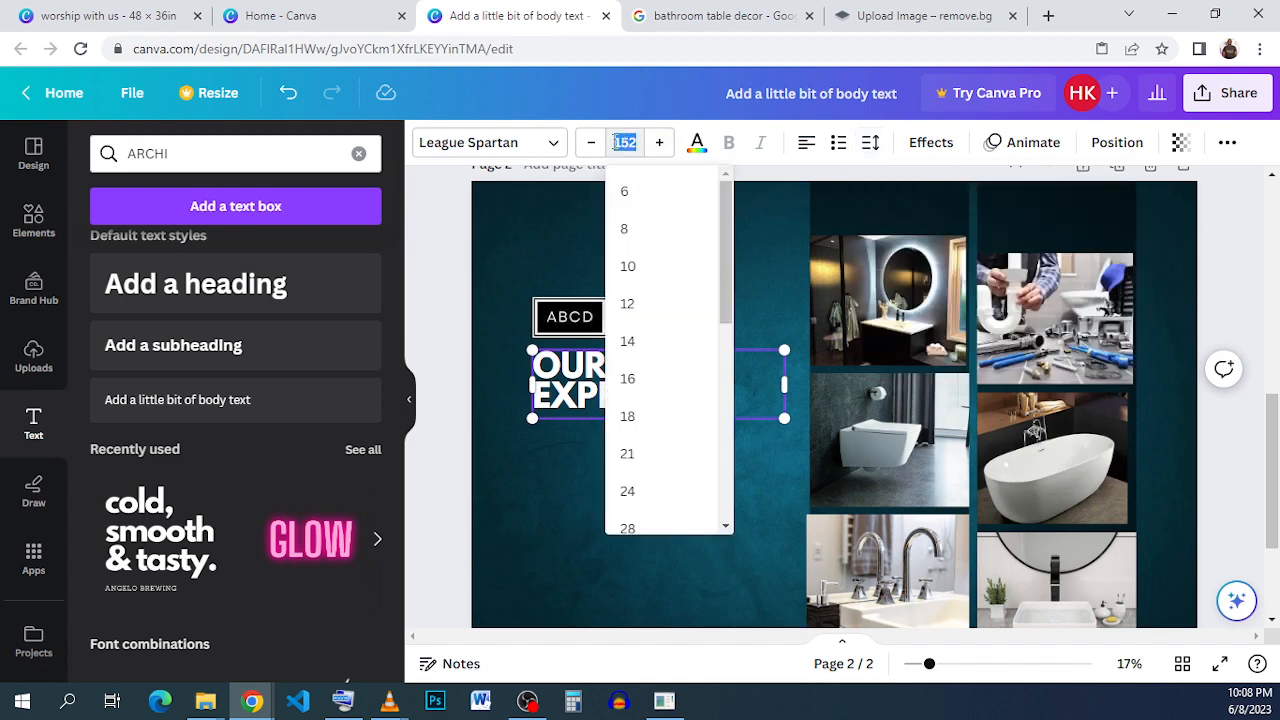
scroll(660, 335, "down", 5)
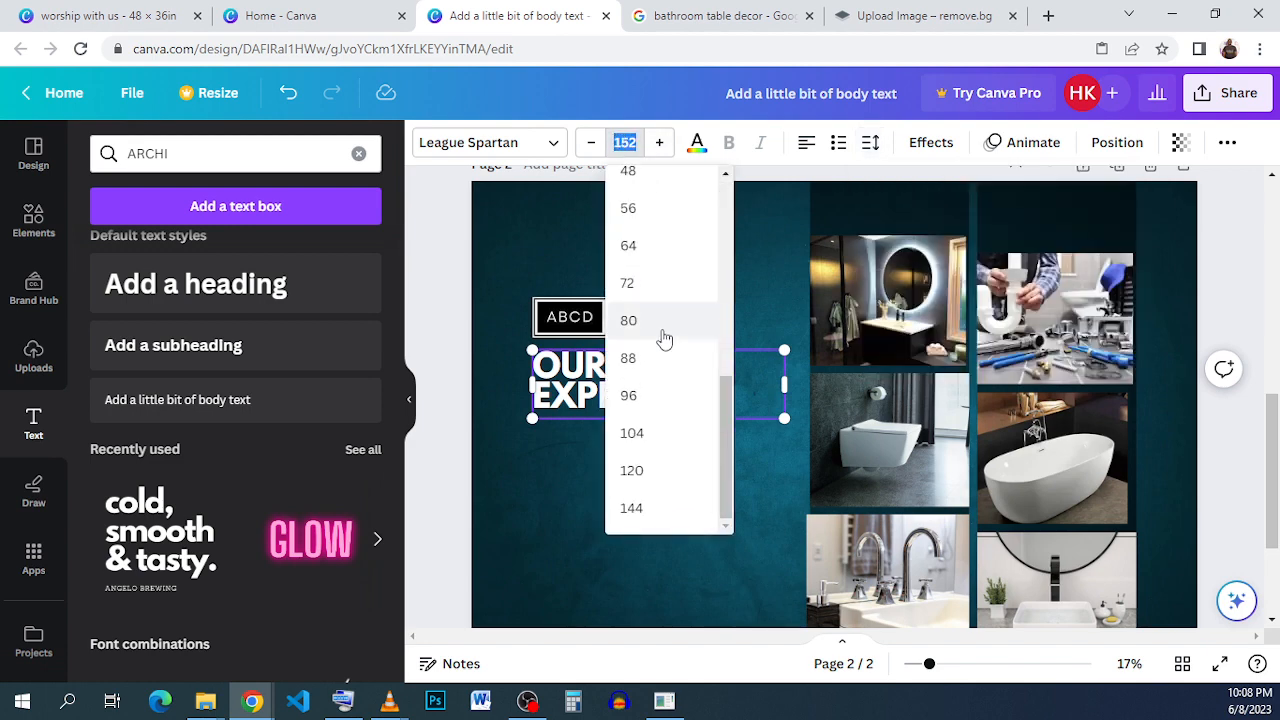
left_click(654, 472)
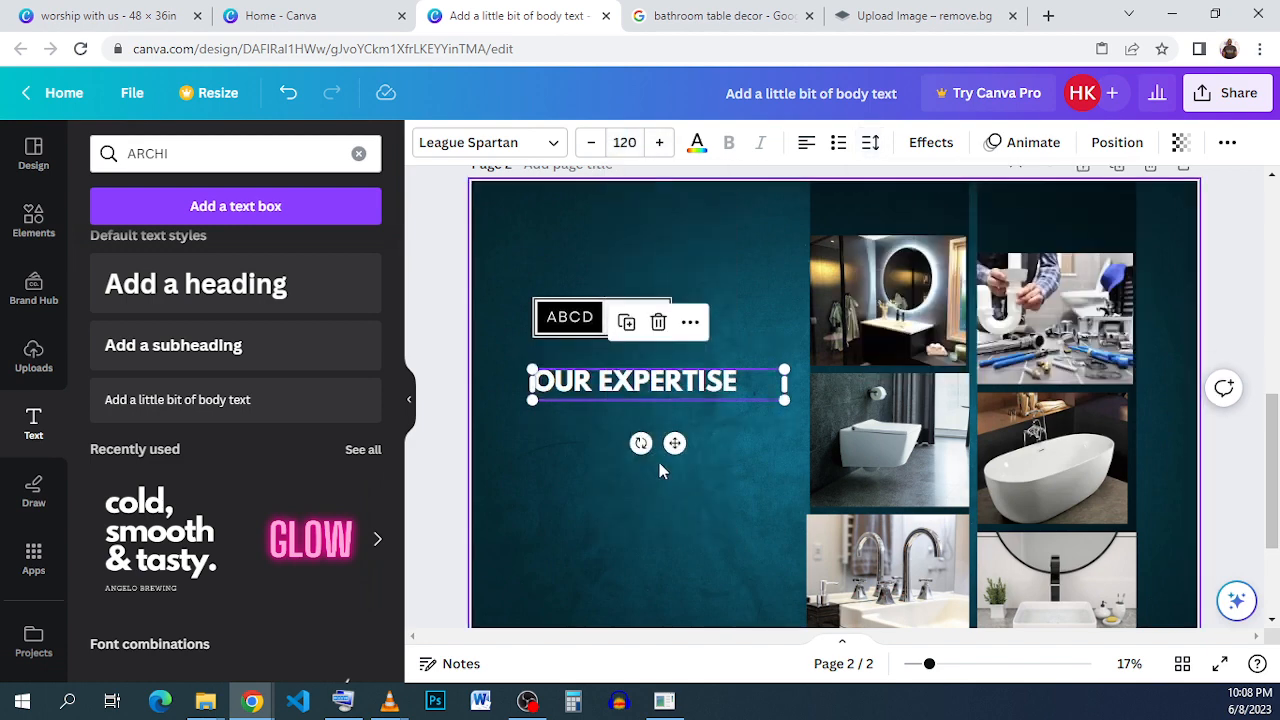
left_click(868, 144)
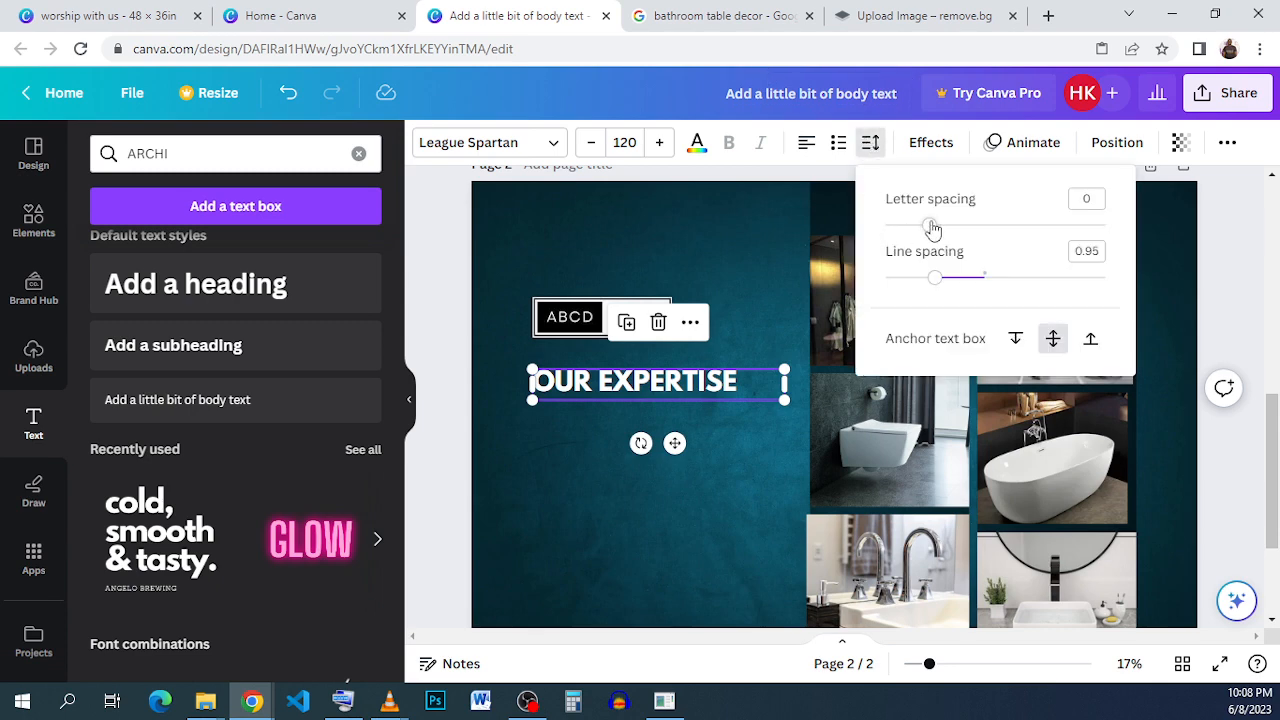
left_click_drag(932, 229, 957, 229)
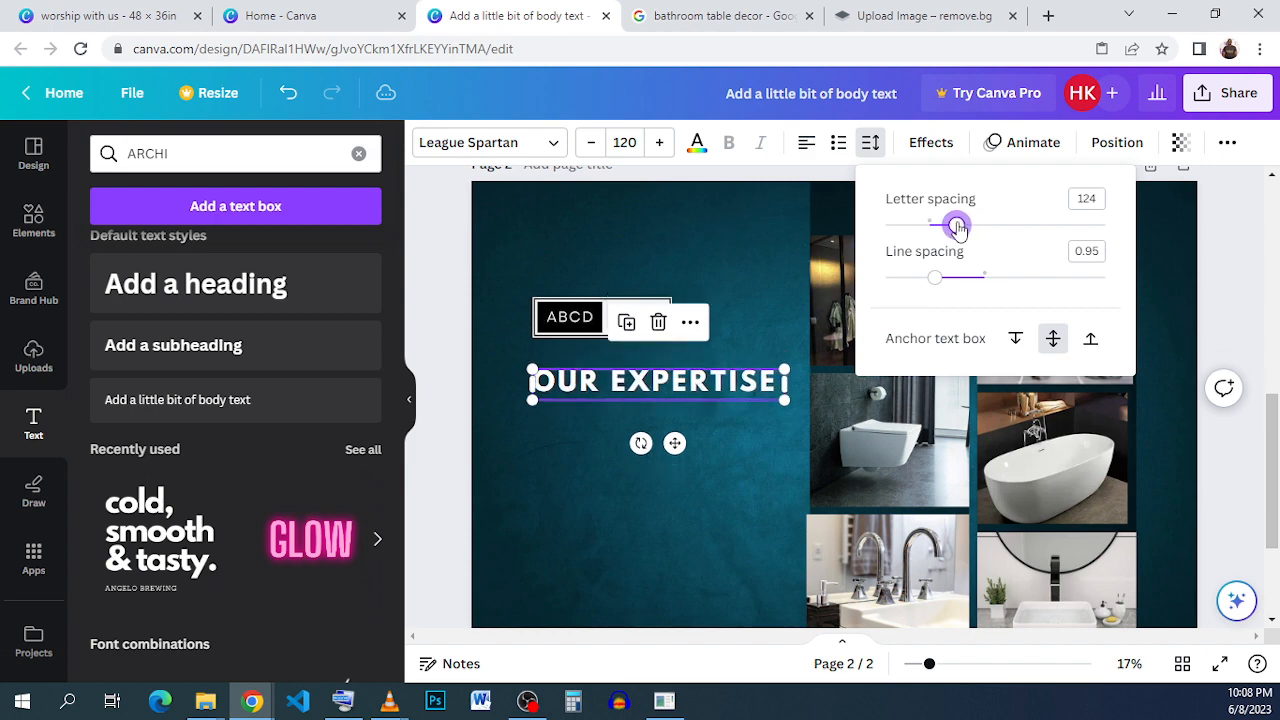
Duplicate the OUR EXPERTISE heading, give the copy the Hollow effect with thickness 50, and nudge it slightly down over the solid text.
left_click(628, 329)
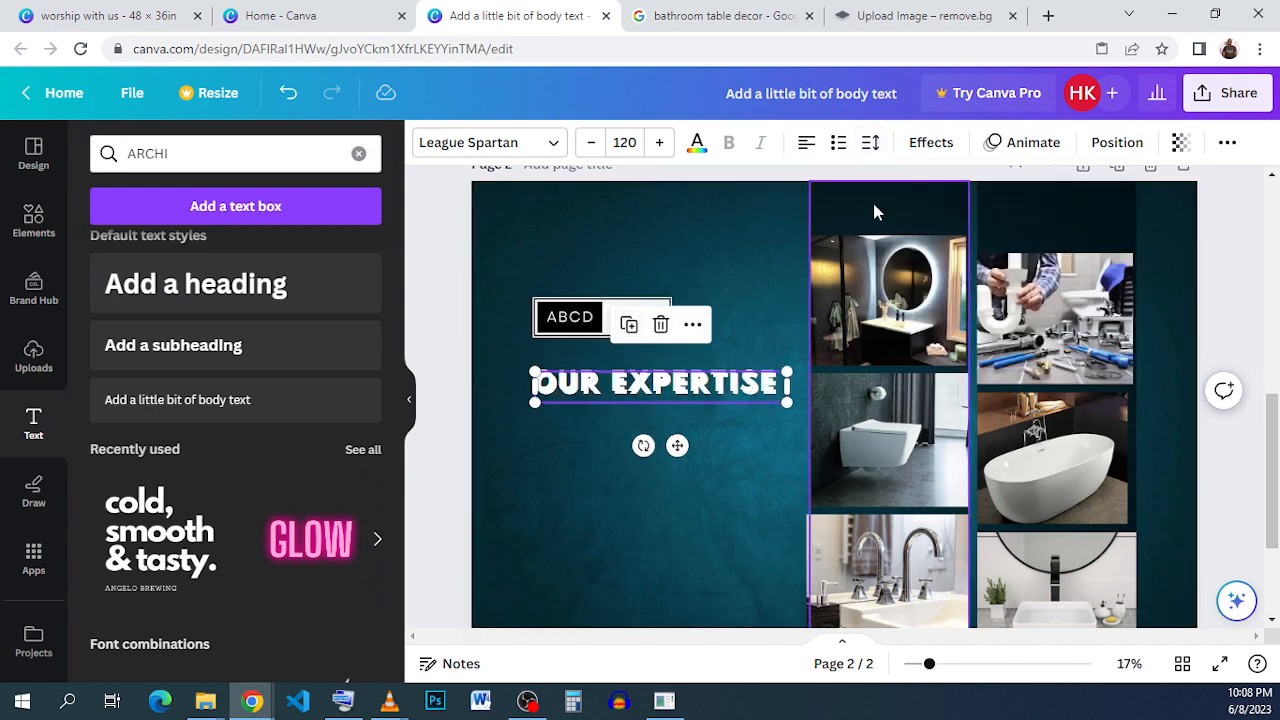
left_click(916, 143)
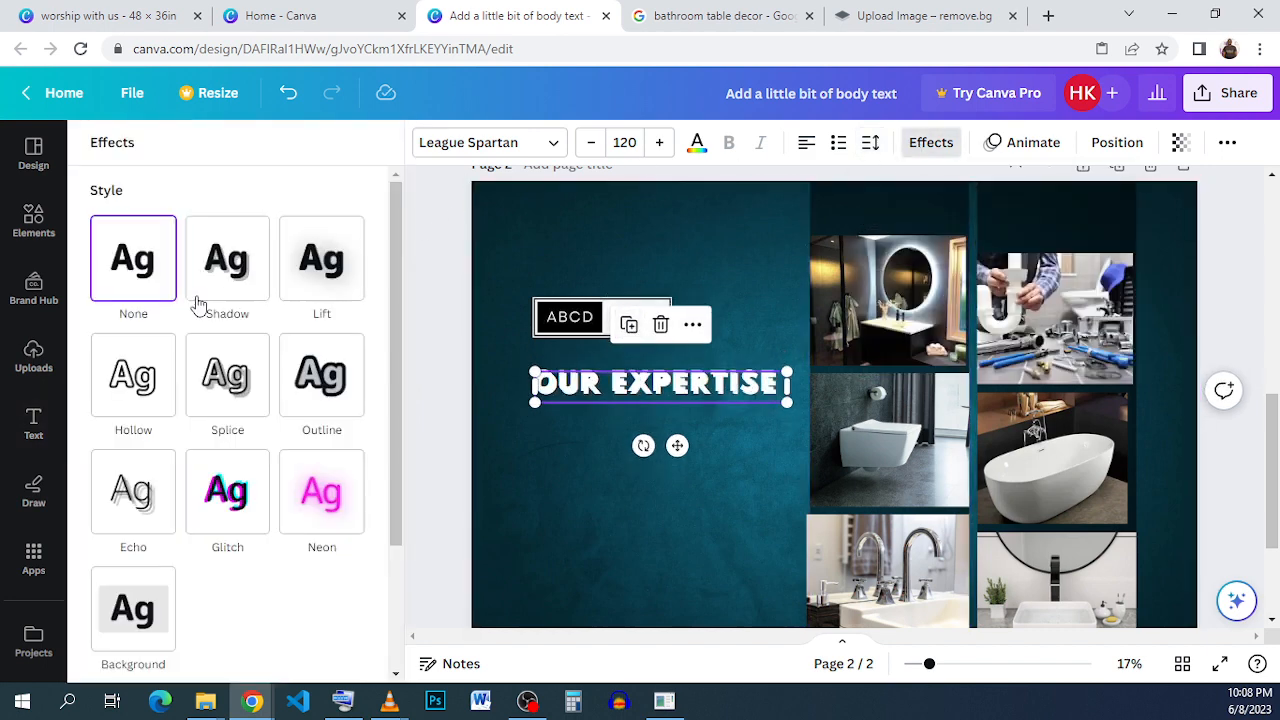
left_click(145, 372)
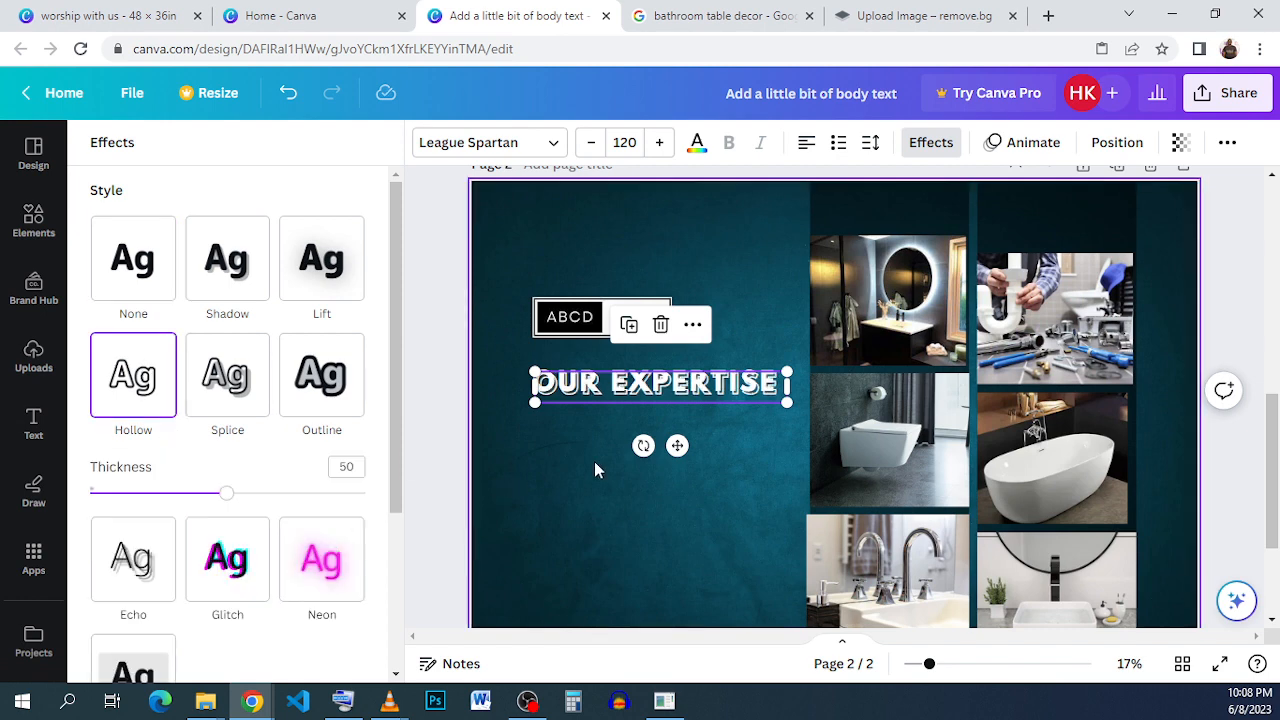
left_click(645, 485)
left_click(711, 392)
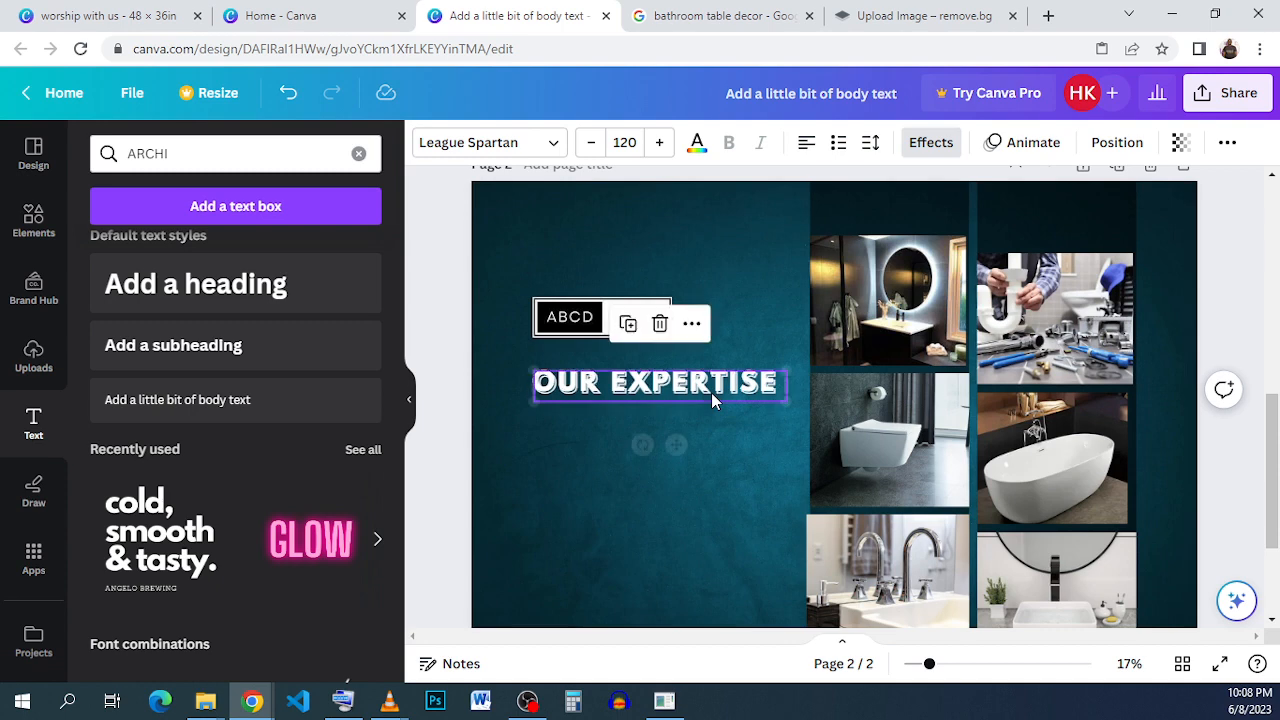
key("Down")
key("Down")
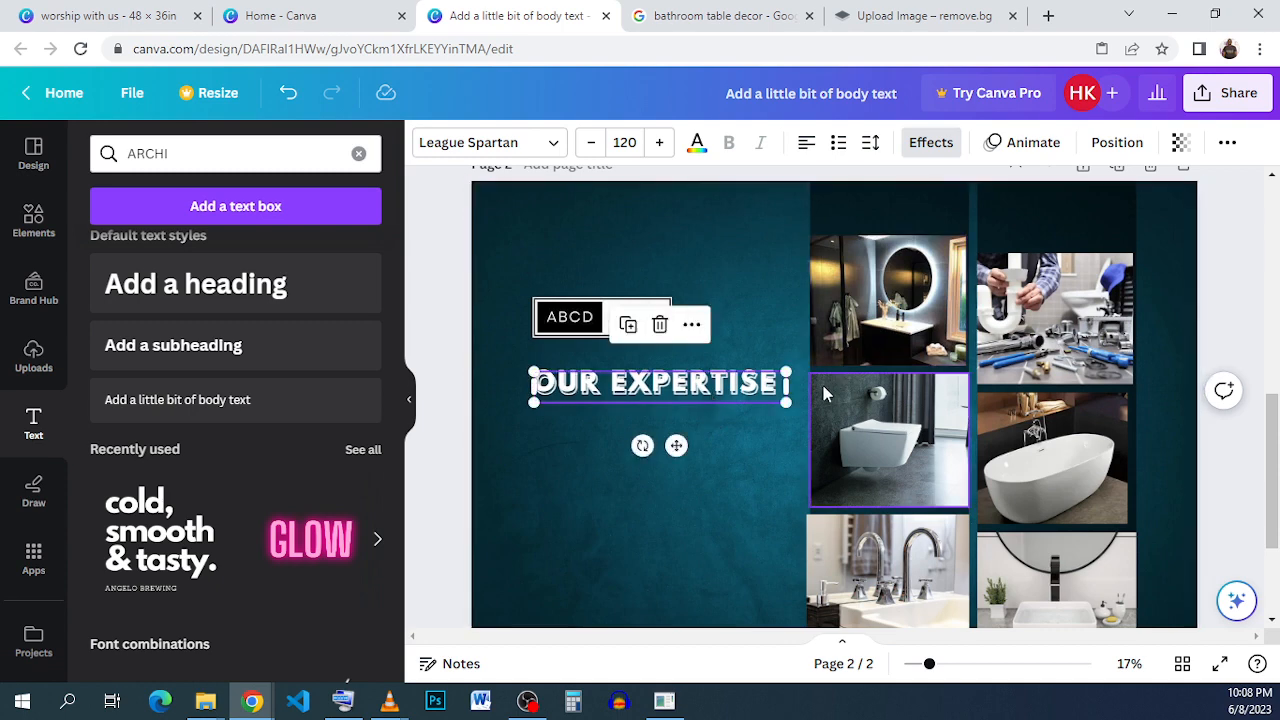
Set the transparency of the hollow OUR EXPERTISE copy to 54.
left_click(1190, 154)
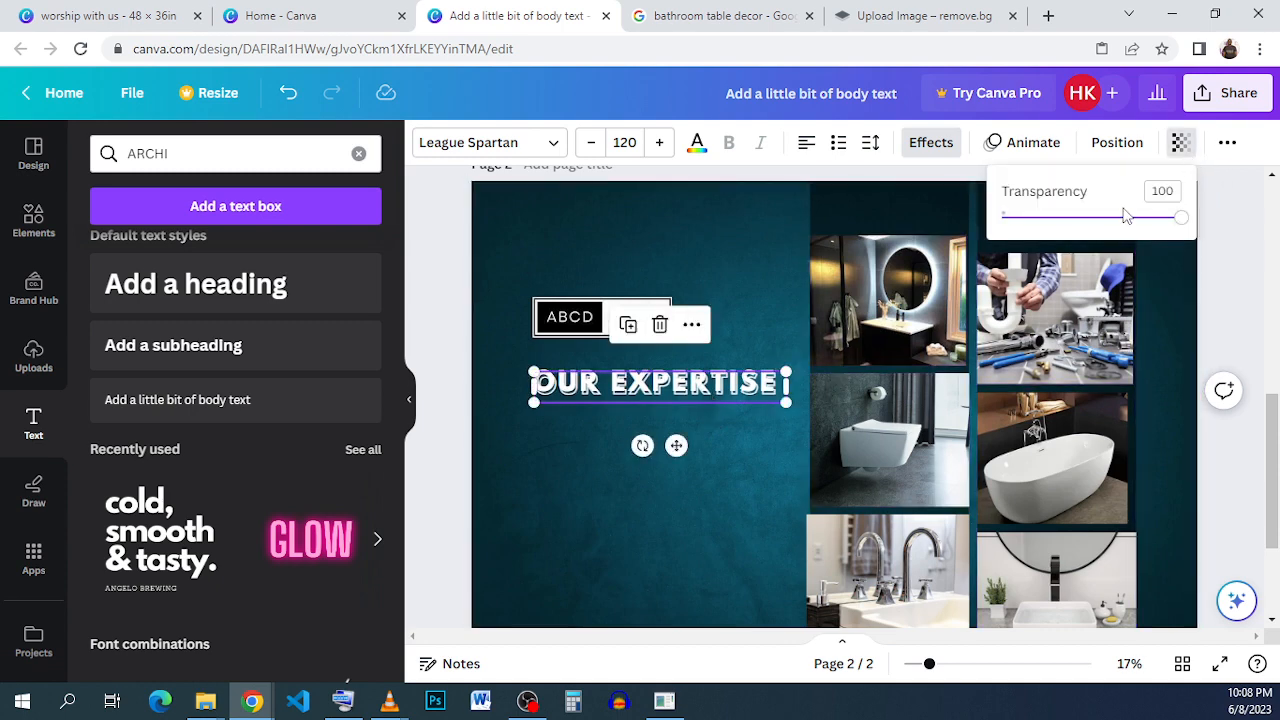
left_click_drag(1112, 222, 1100, 224)
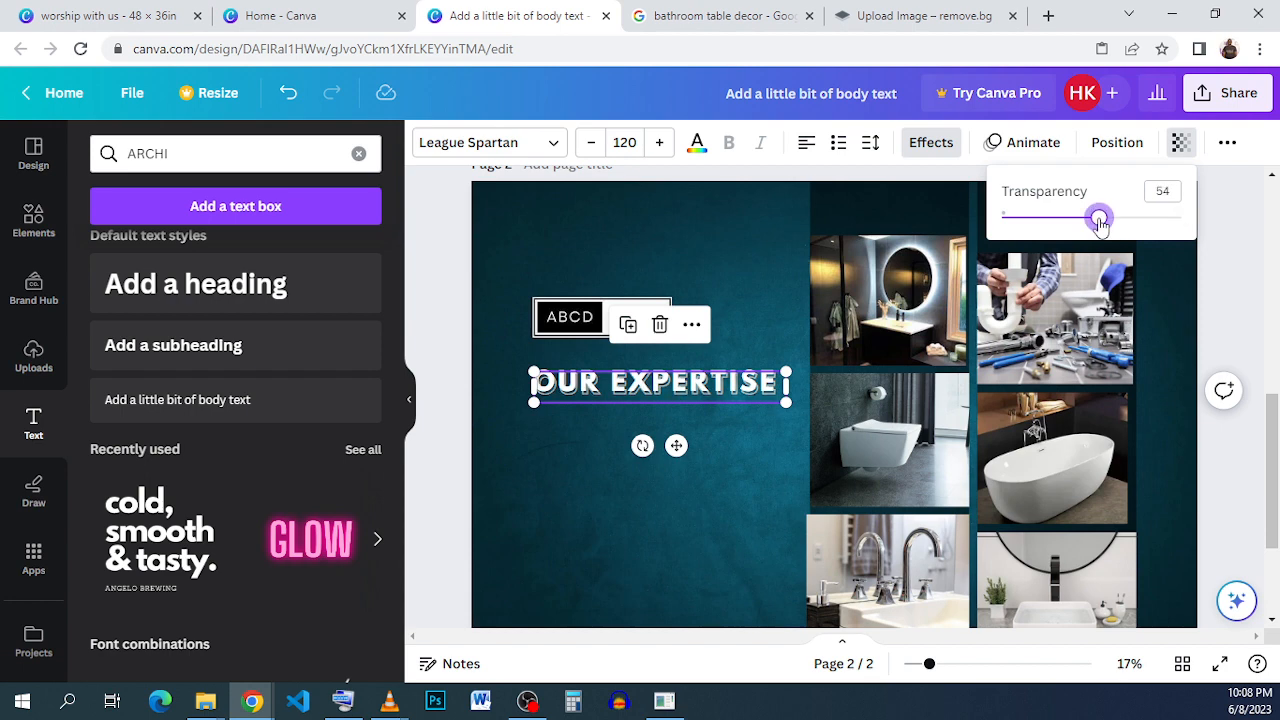
left_click(746, 464)
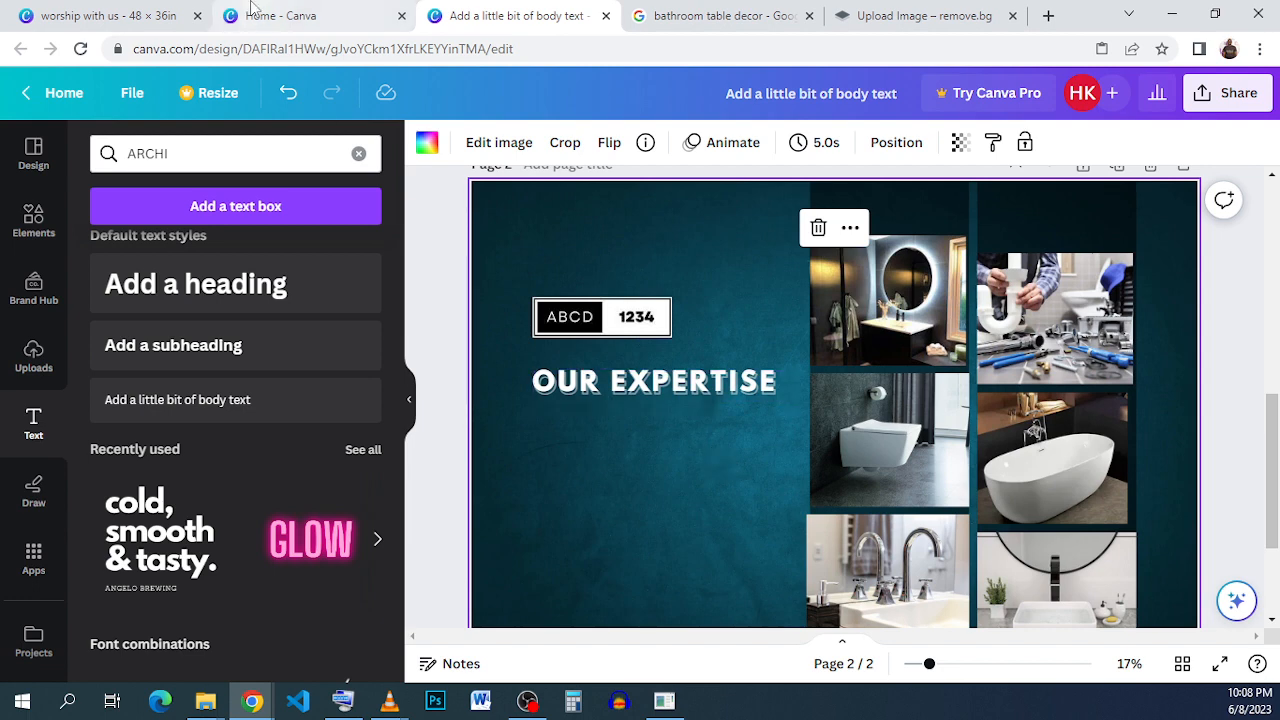
Try to copy the text of the bulleted services list from the finished example design.
left_click(110, 15)
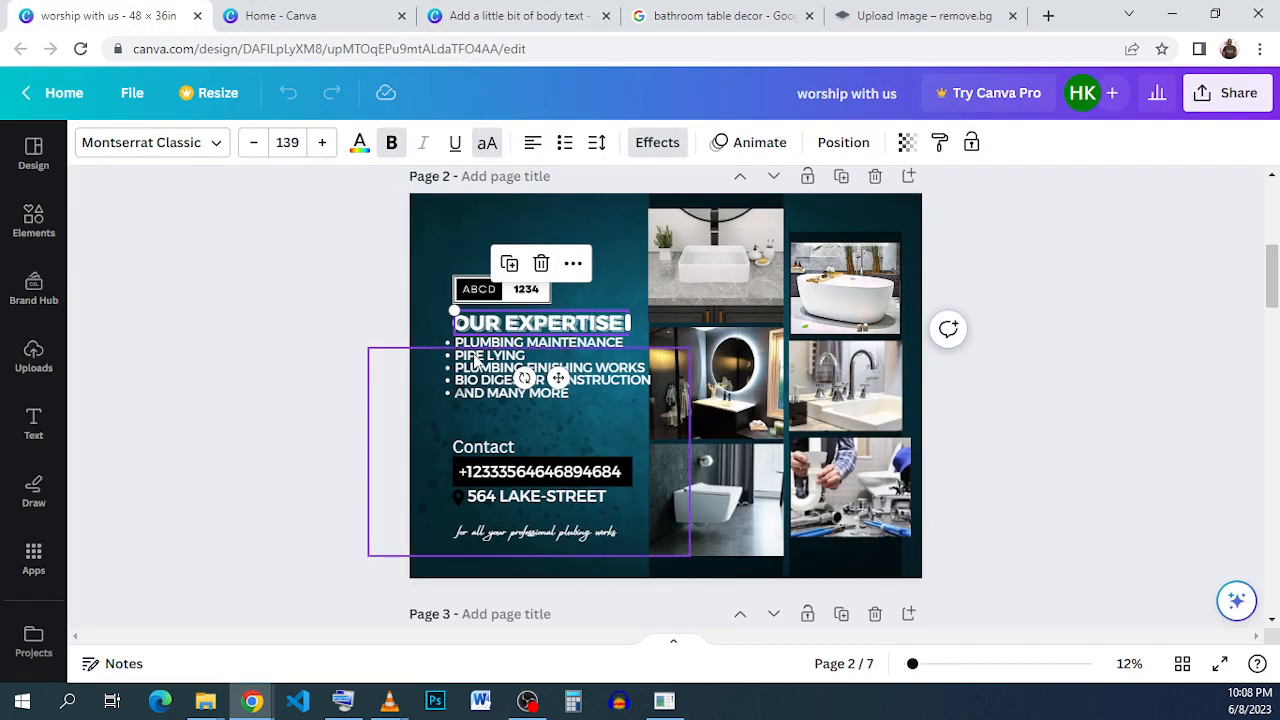
left_click(540, 380)
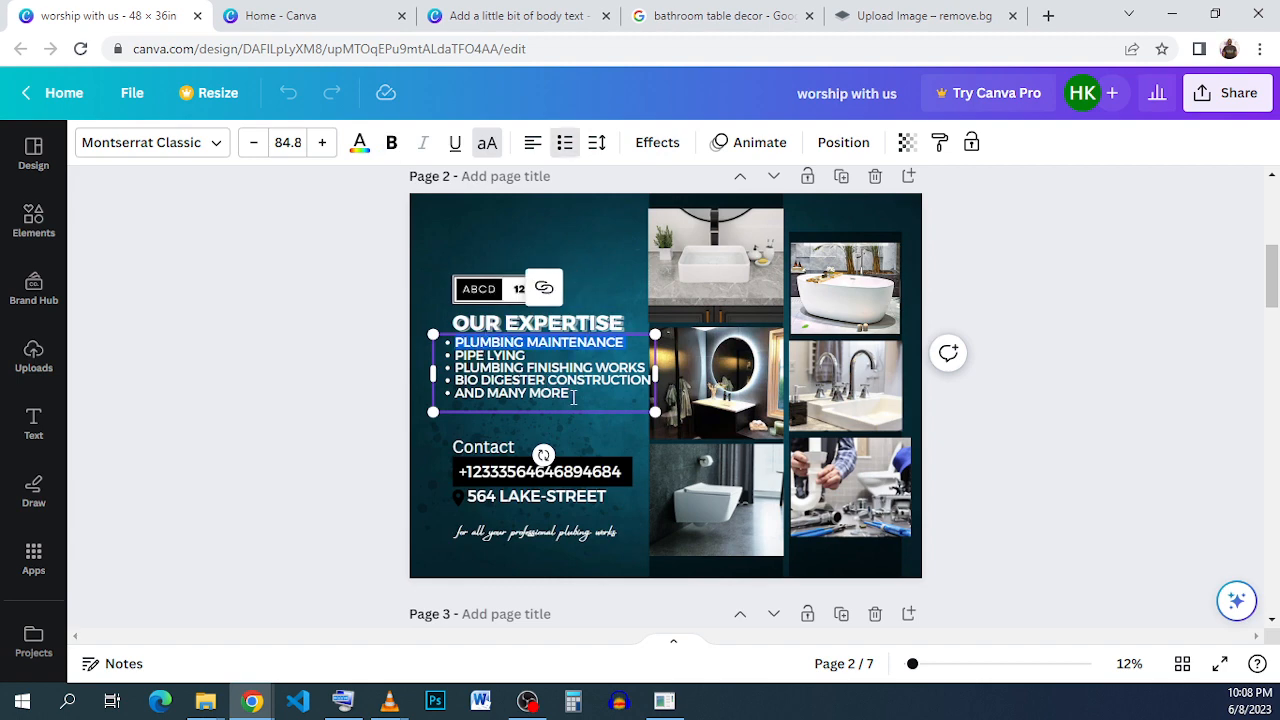
left_click_drag(573, 398, 437, 332)
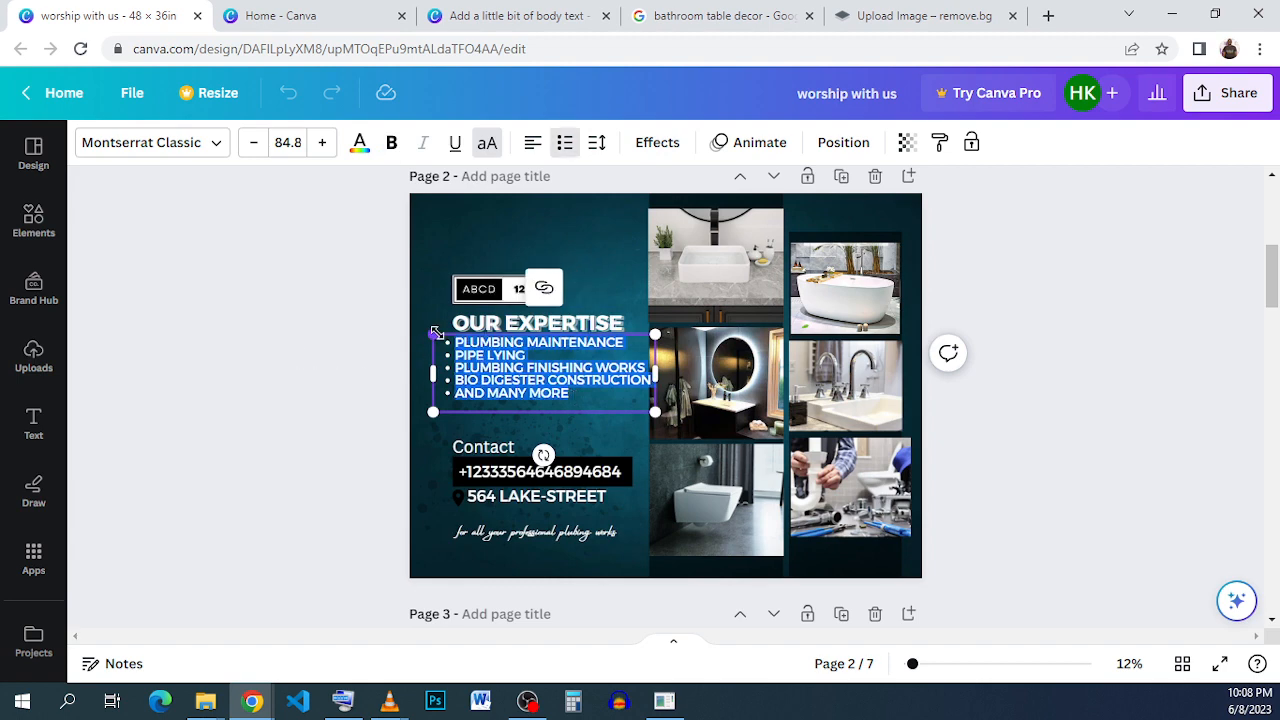
right_click(493, 368)
left_click(570, 86)
left_click(495, 15)
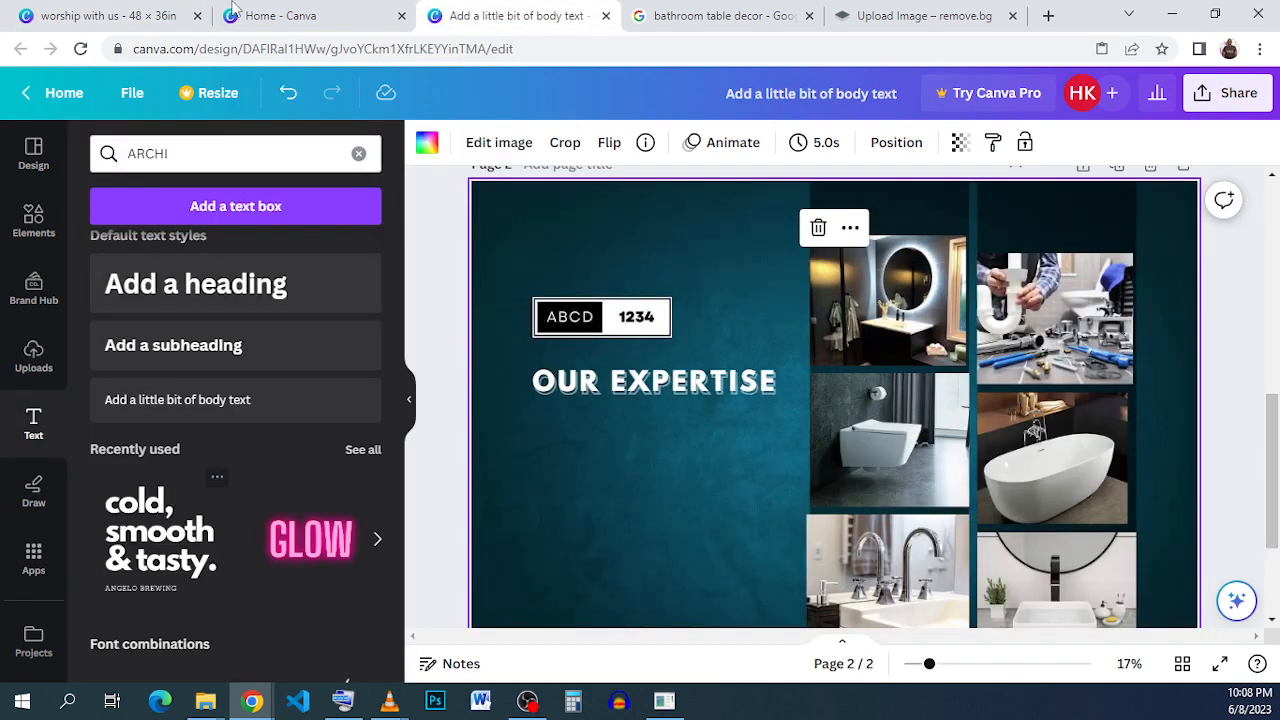
Copy the bulleted services text box from the finished example into the flyer and place it directly below the OUR EXPERTISE heading.
left_click(105, 15)
left_click(1054, 341)
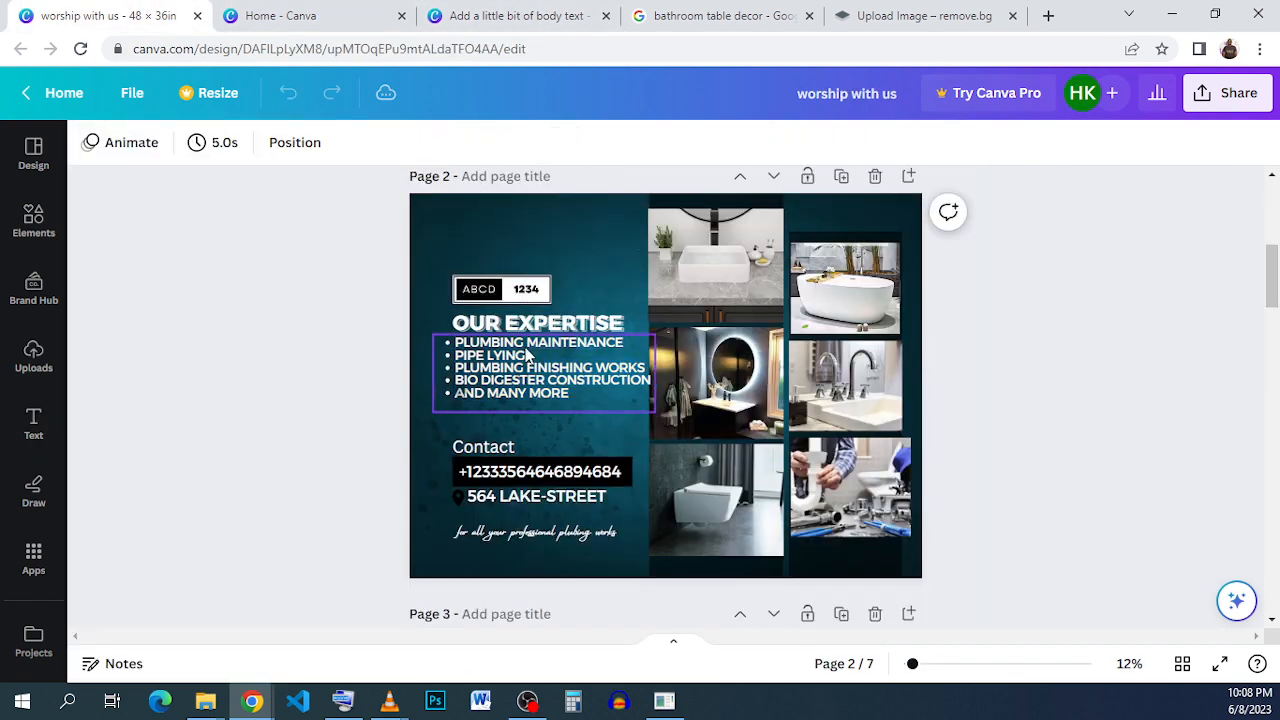
left_click(490, 375)
left_click(497, 353)
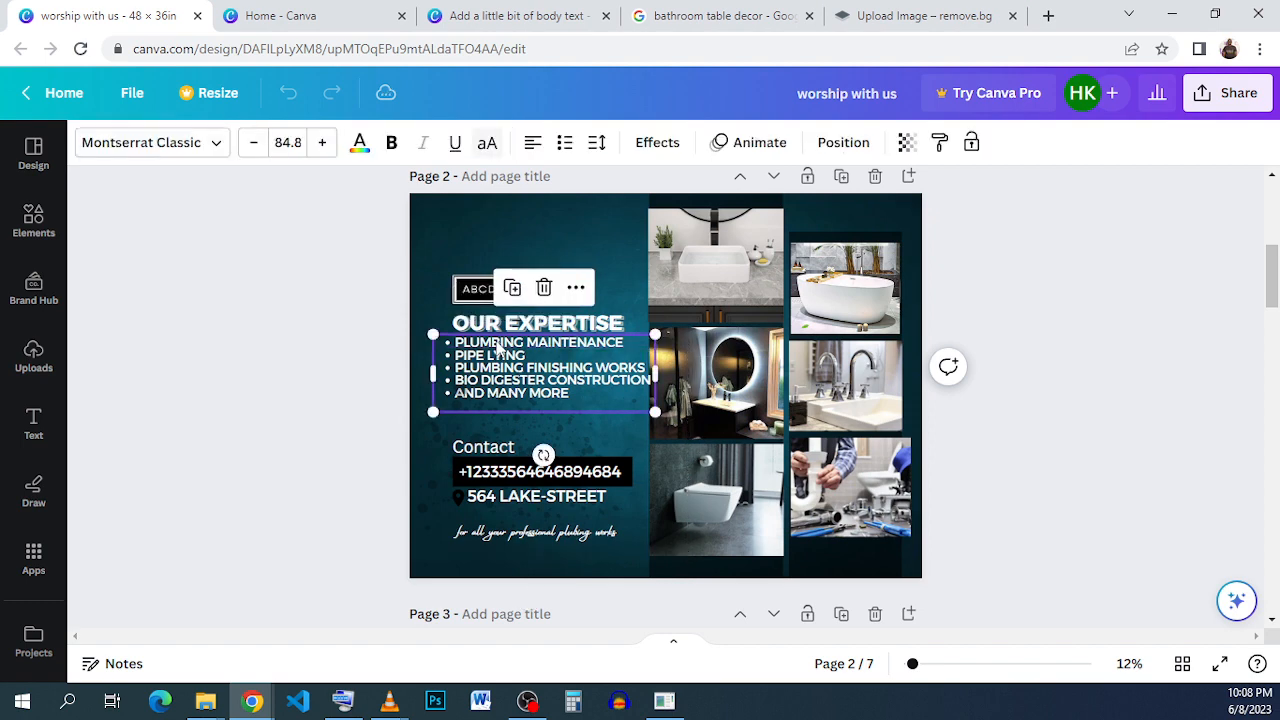
right_click(497, 353)
left_click(557, 246)
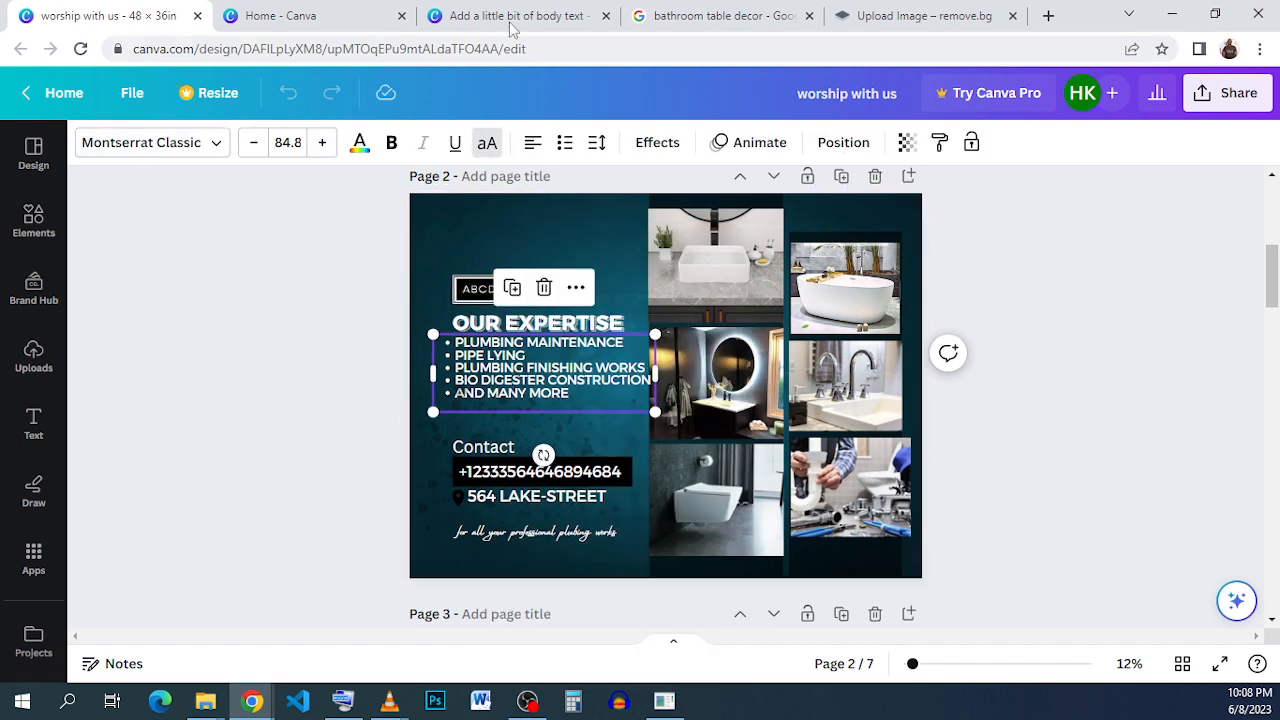
left_click(515, 15)
right_click(599, 410)
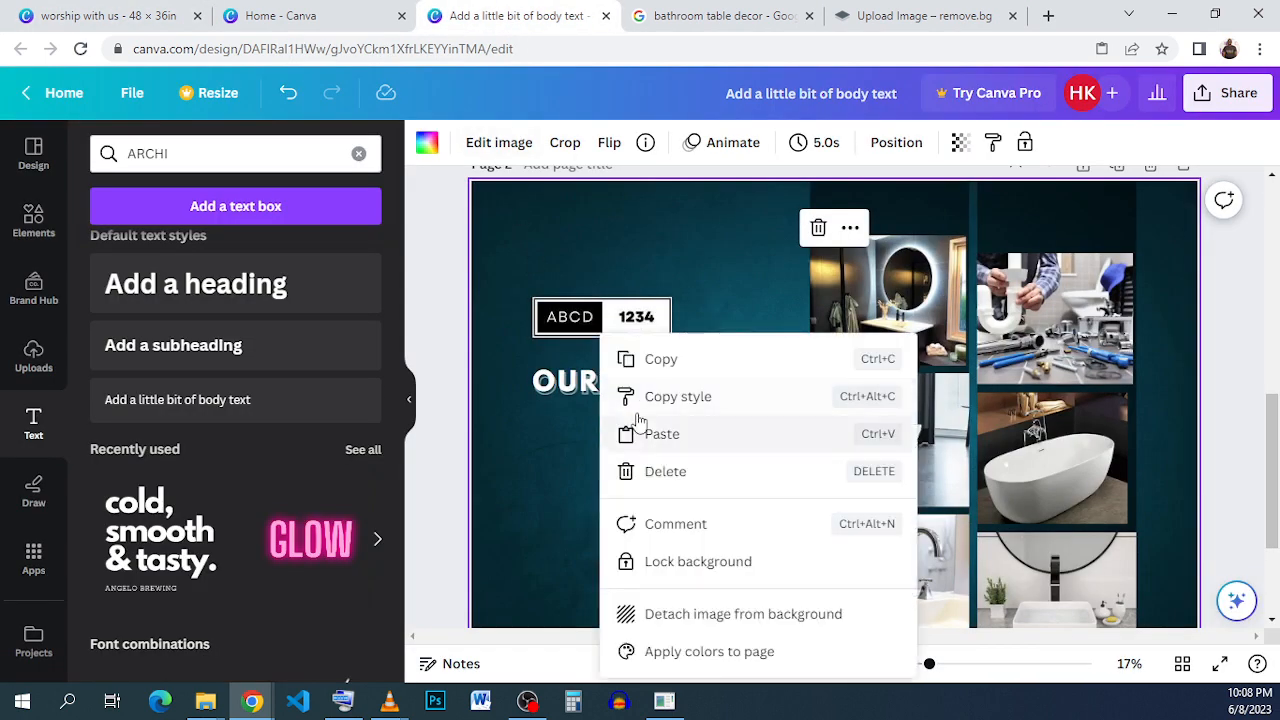
left_click(700, 440)
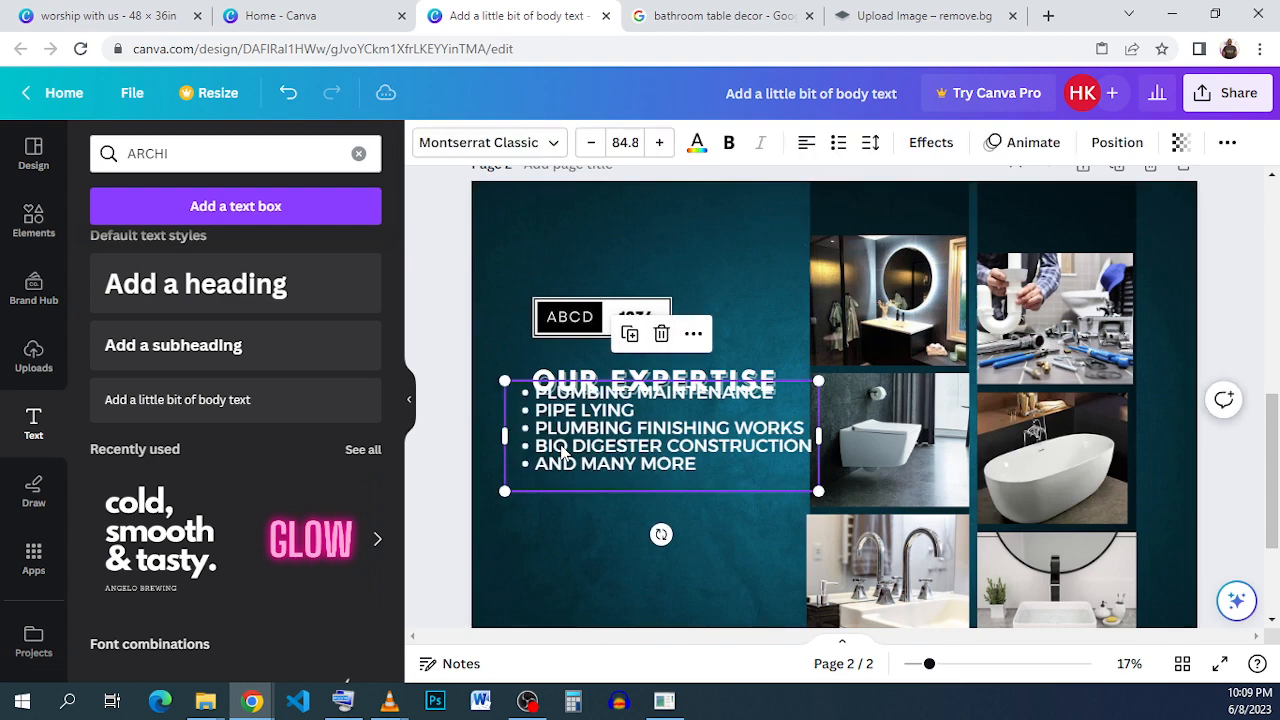
left_click_drag(587, 467, 577, 462)
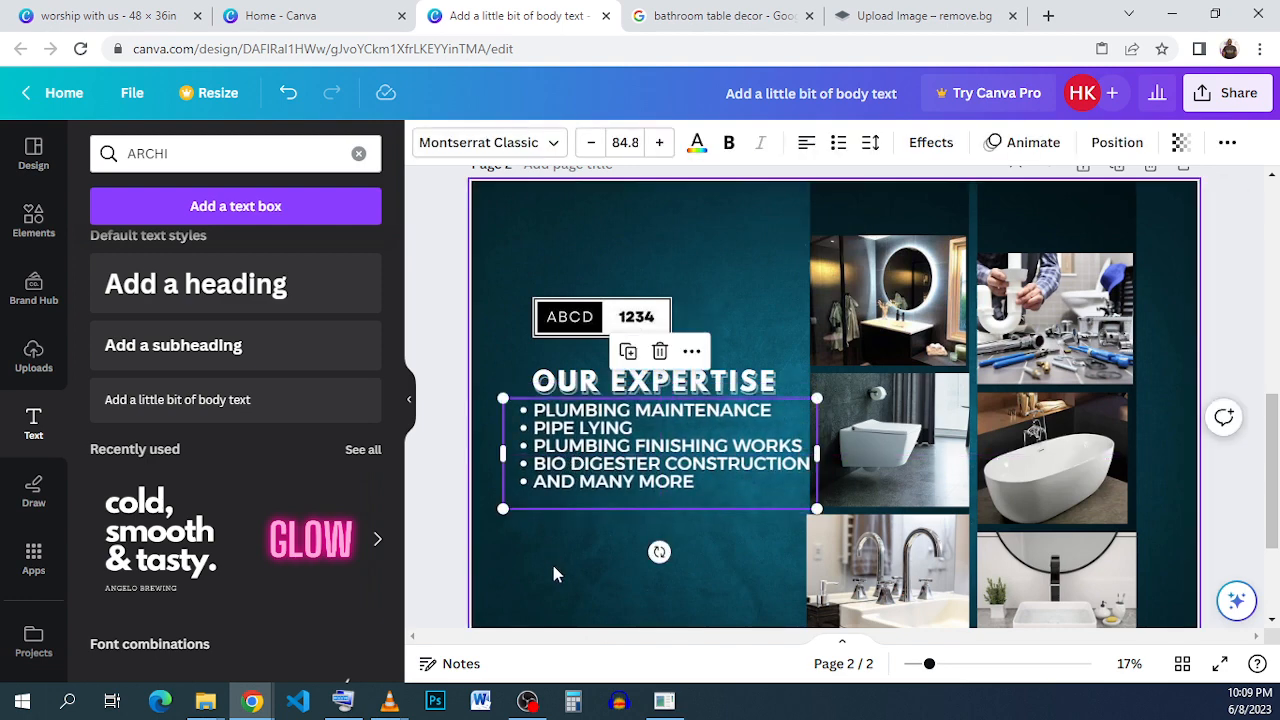
left_click(551, 561)
Place a duplicate of the hollow OUR EXPERTISE text below the services list and change its wording to CONTACT.
left_click(130, 15)
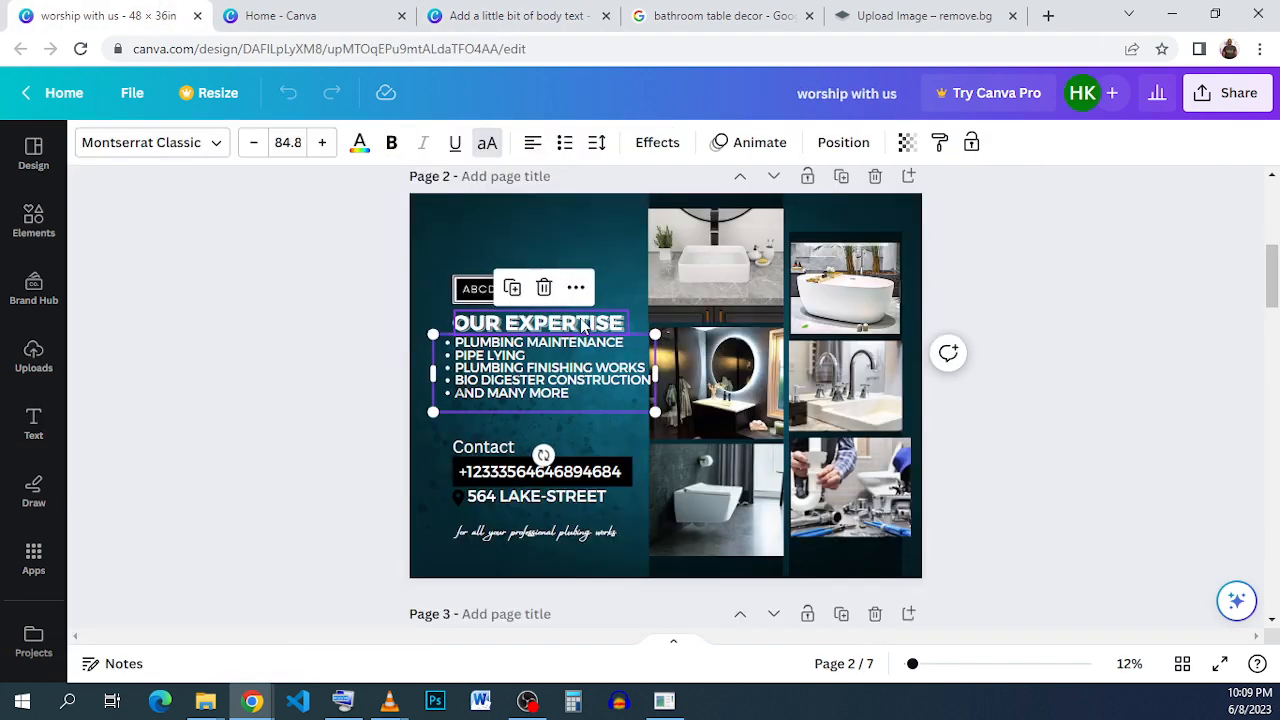
scroll(585, 328, "down", 4)
left_click(500, 15)
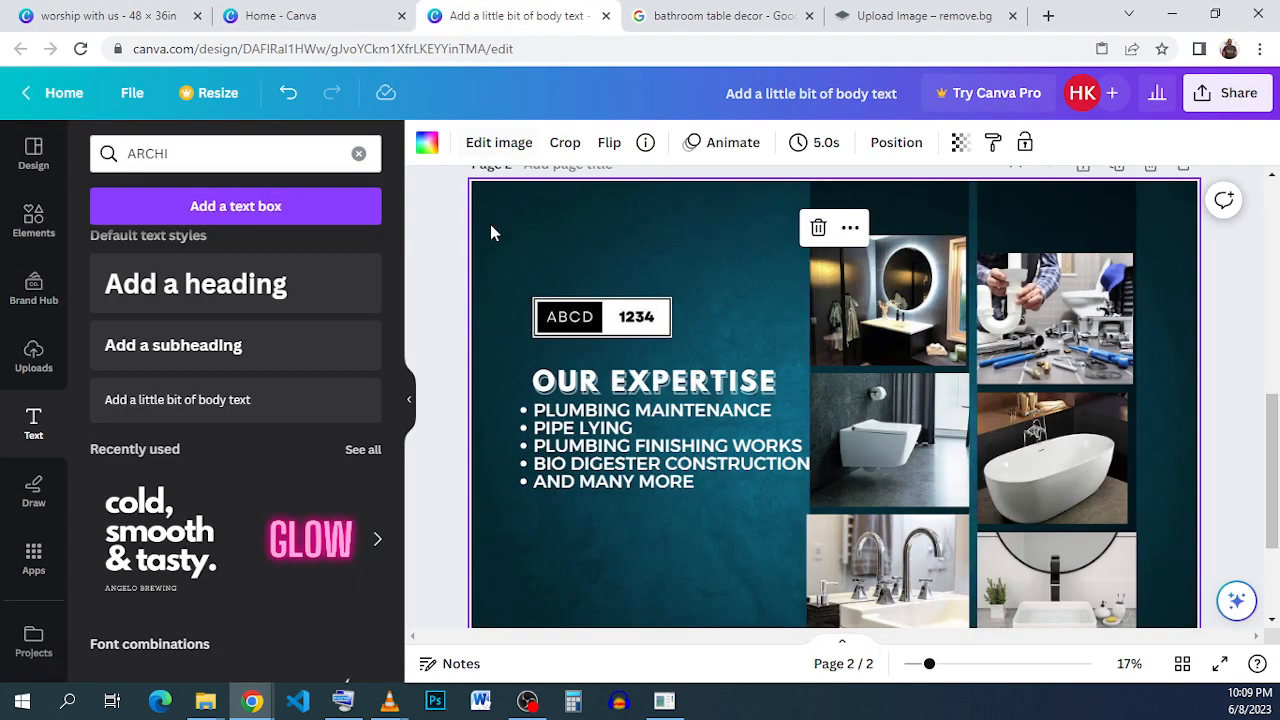
left_click(629, 390)
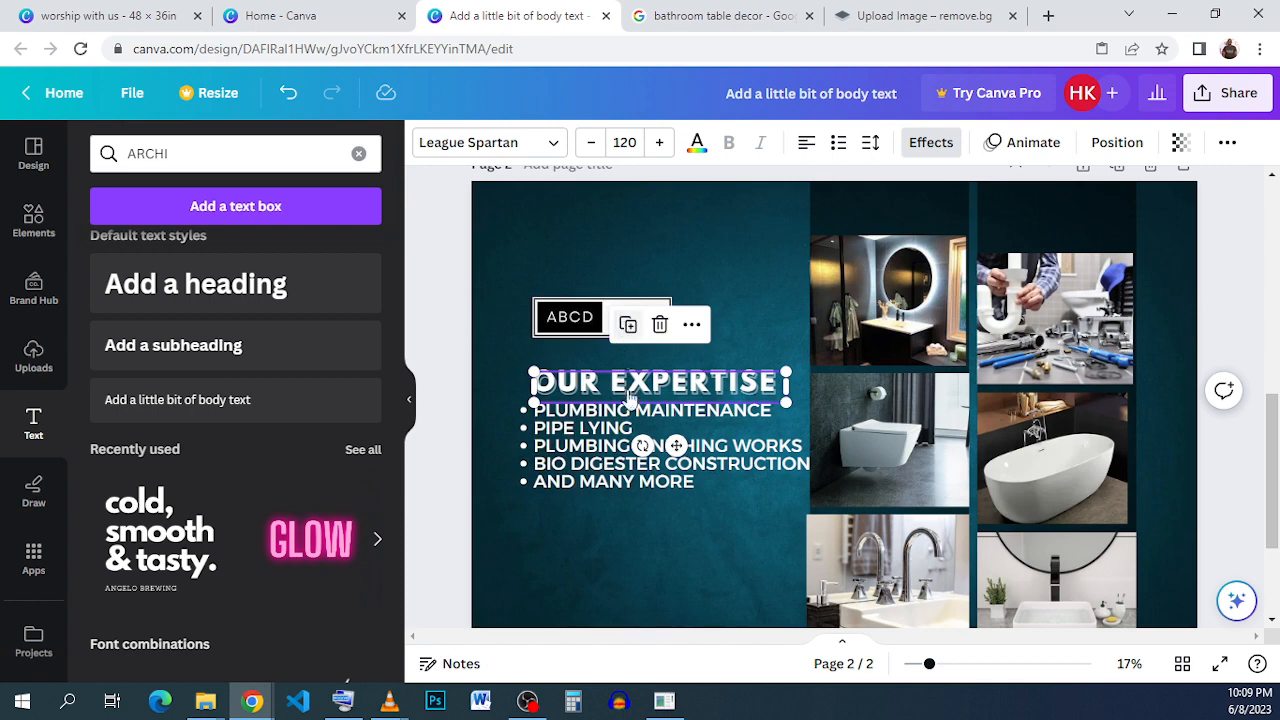
left_click_drag(629, 393, 626, 564)
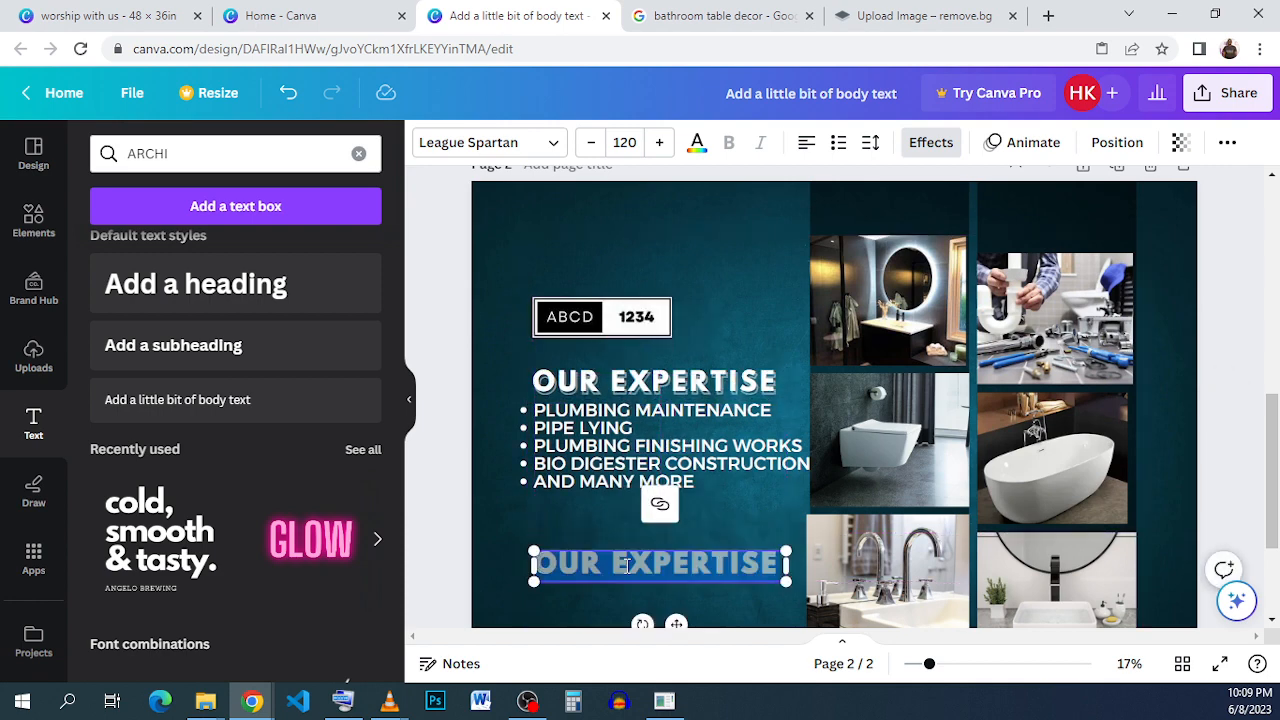
type("C")
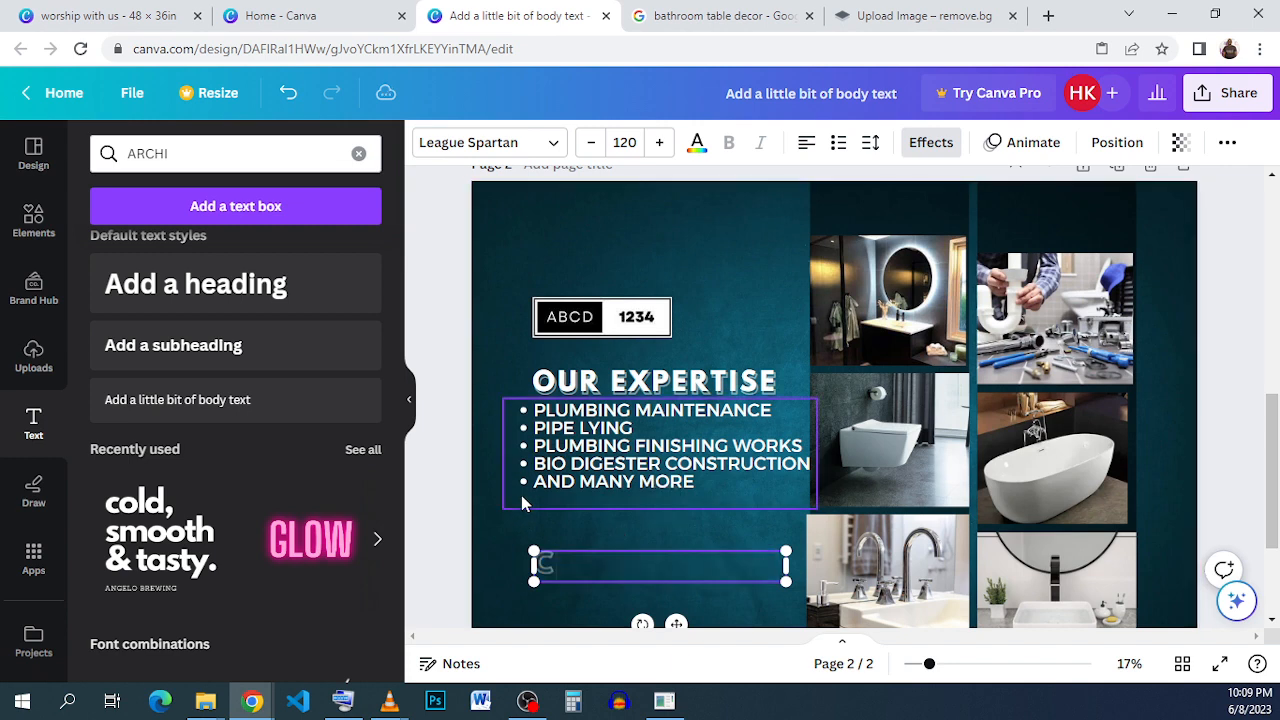
type("ONTACT")
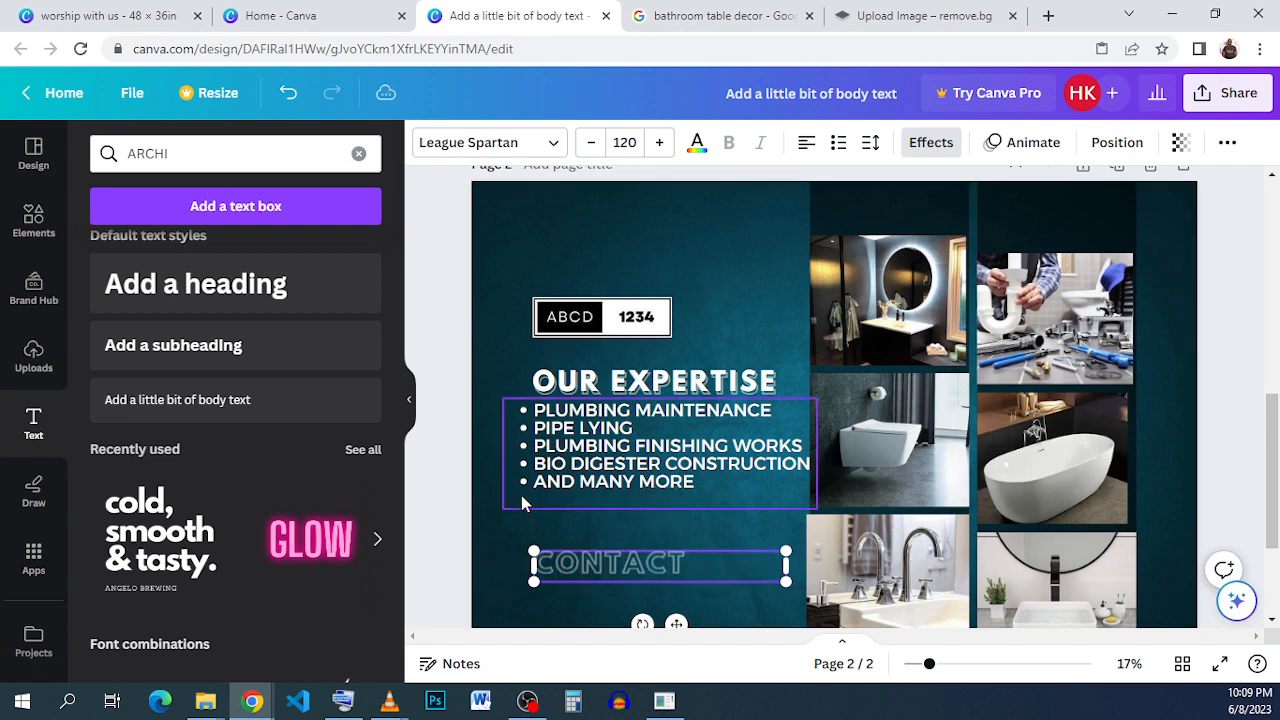
Set the CONTACT text's transparency to 100 and remove its Hollow effect.
key("ctrl+a")
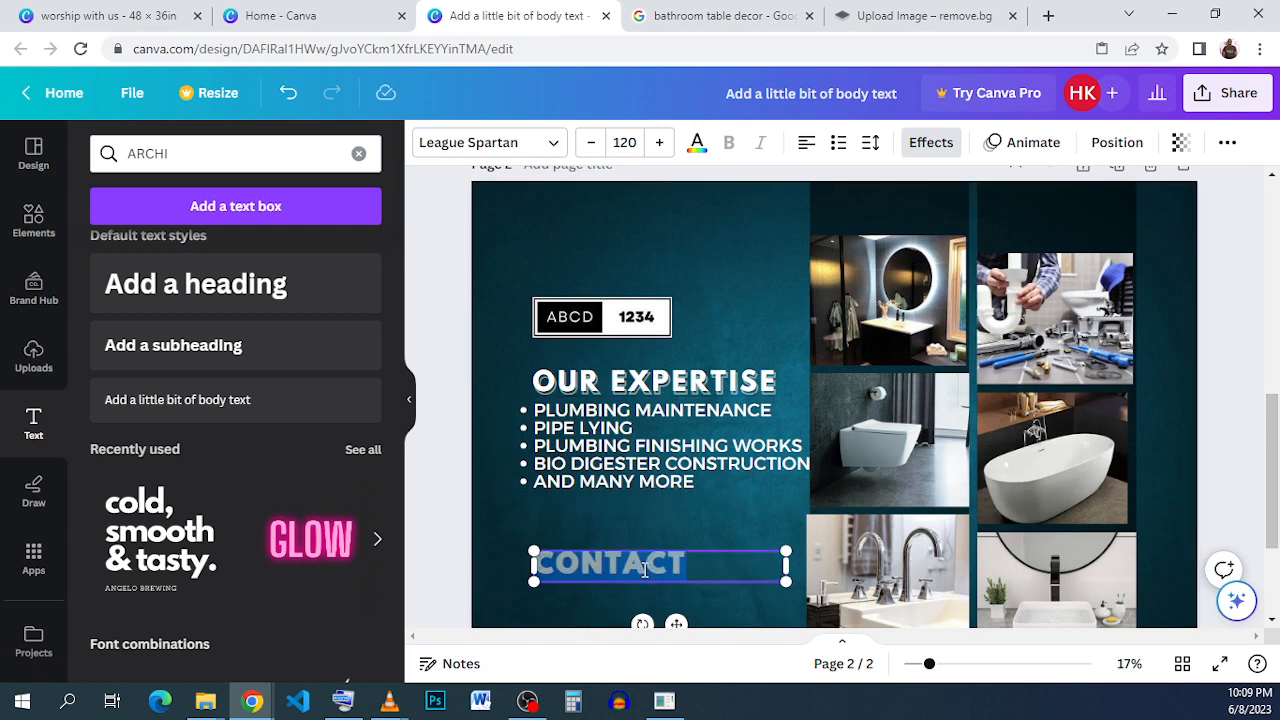
left_click(1178, 143)
left_click_drag(1204, 230, 1204, 228)
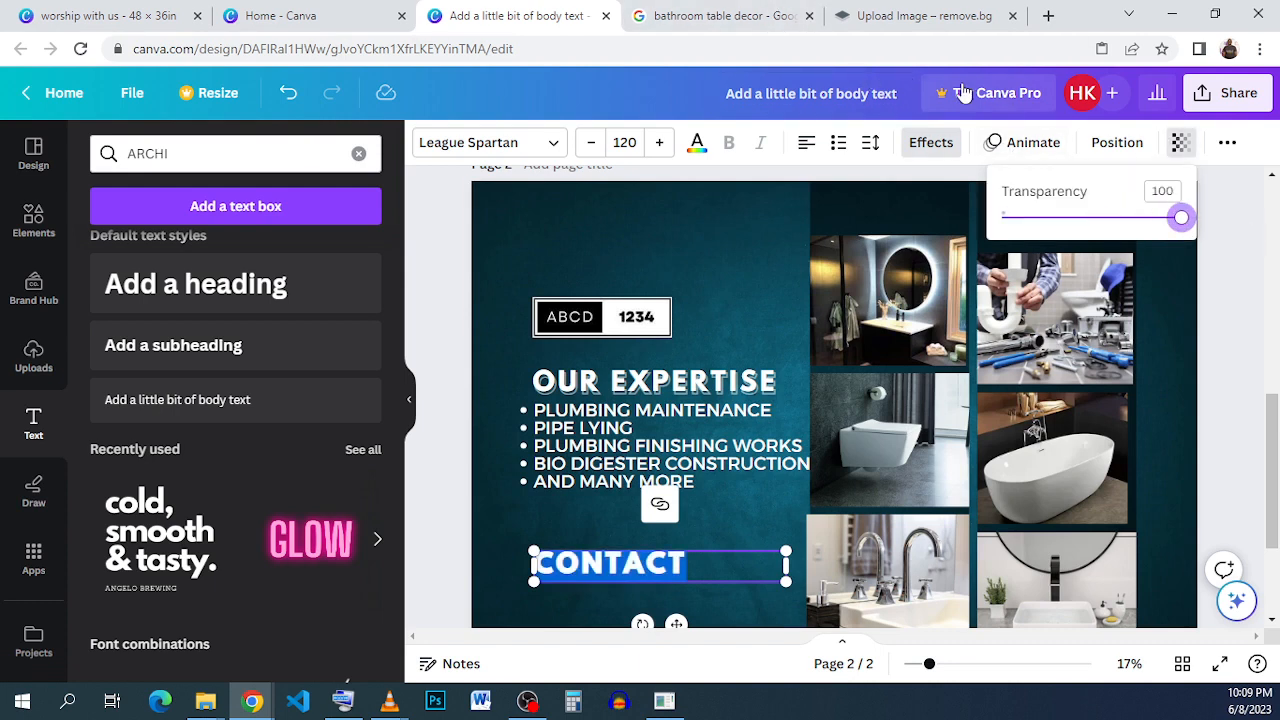
left_click(927, 140)
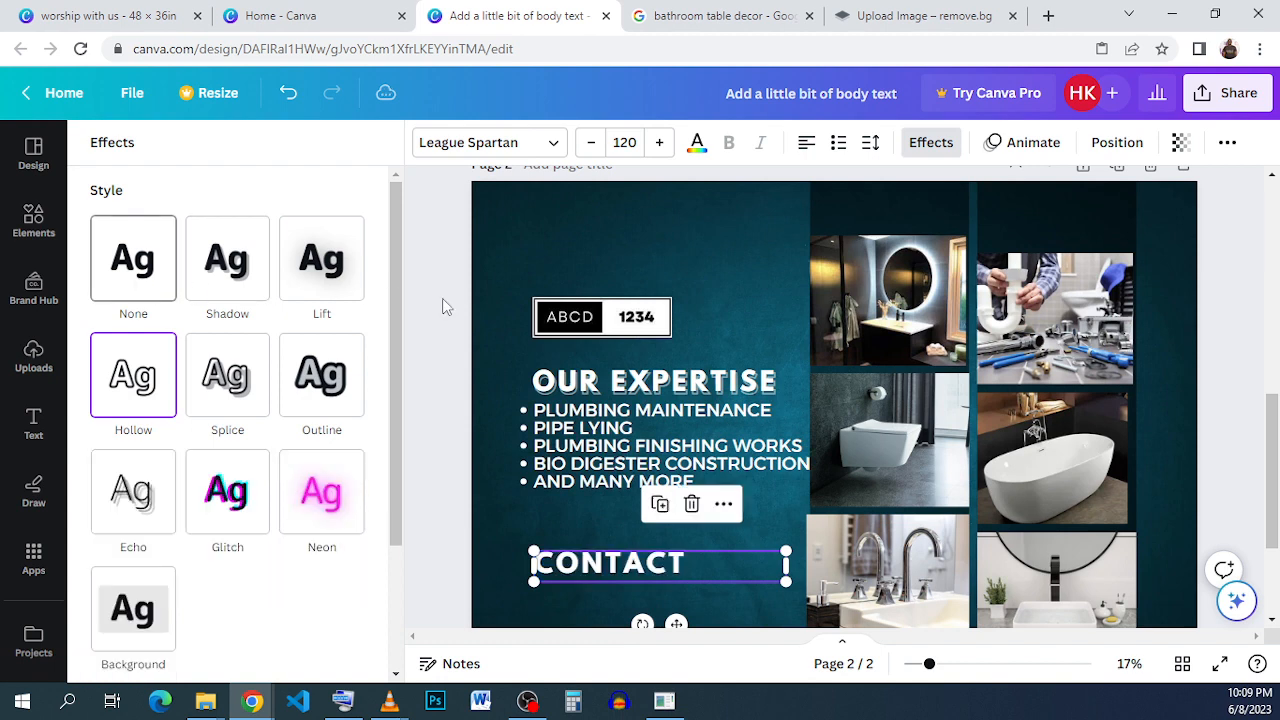
Set the font size of the CONTACT text to 80.
left_click(622, 142)
left_click(653, 323)
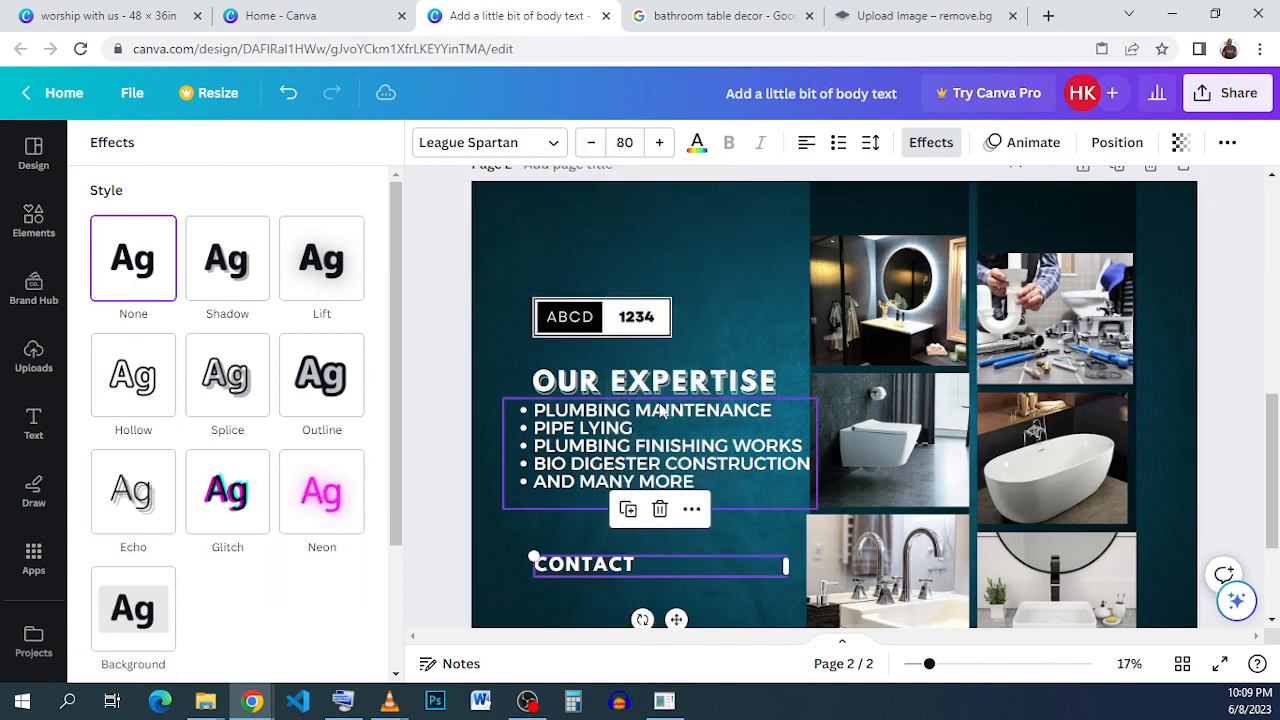
left_click(637, 597)
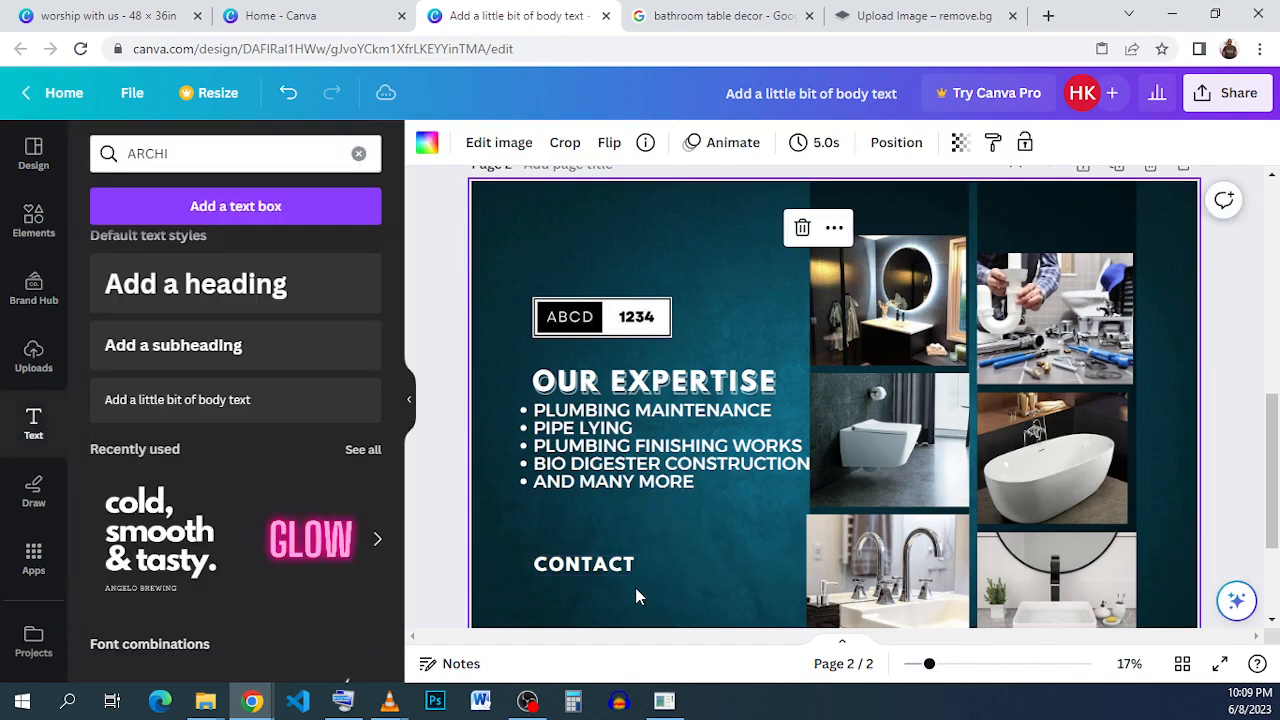
left_click(614, 570)
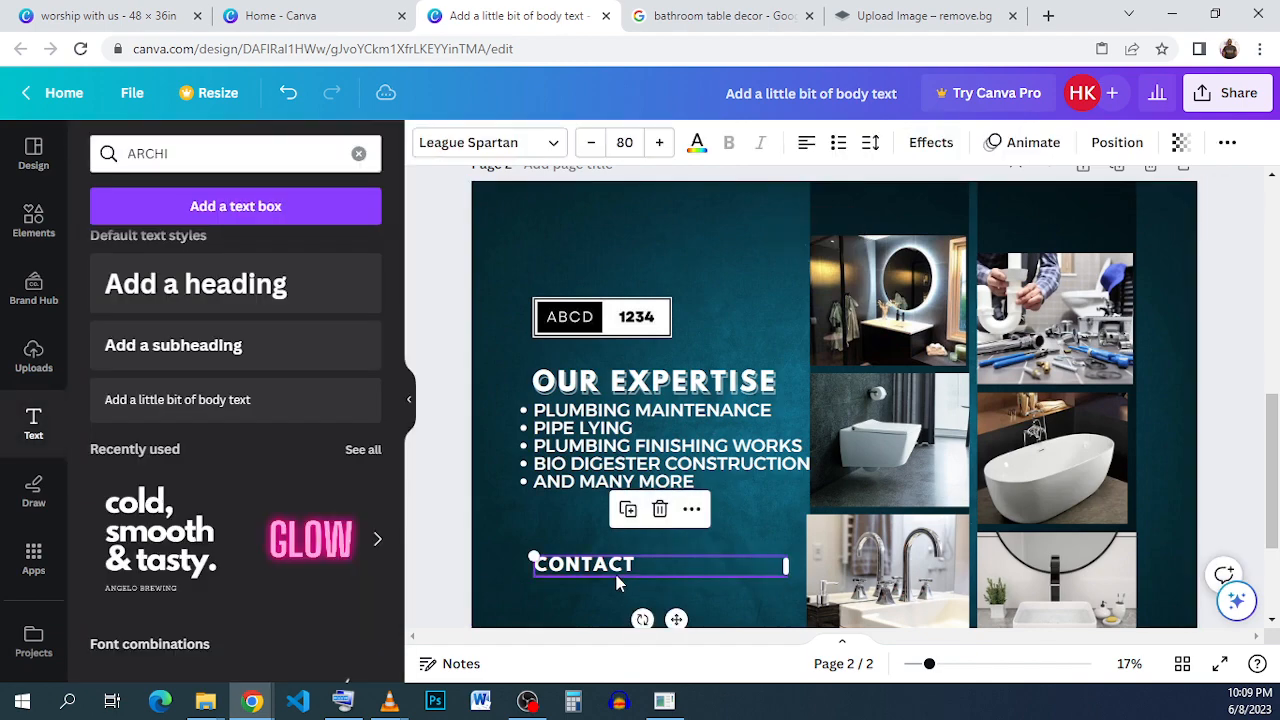
Add a square shape directly below the CONTACT heading and reshape it into a thin horizontal bar.
left_click(60, 228)
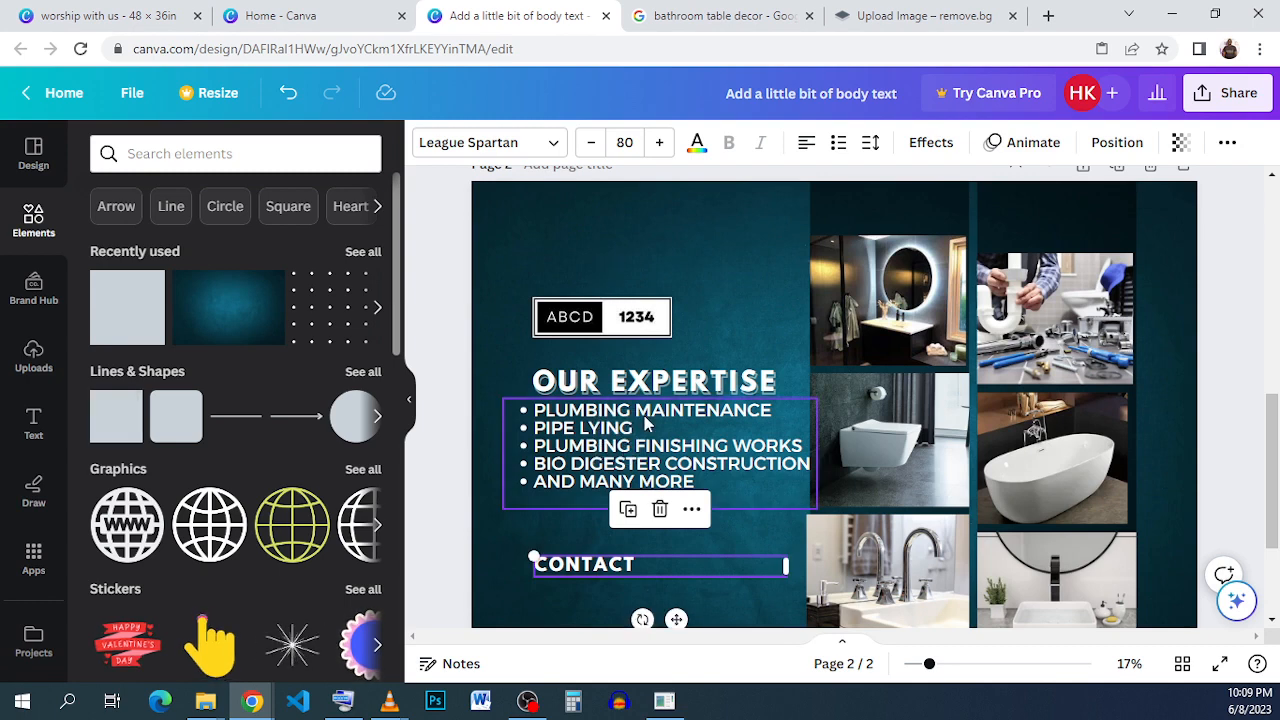
scroll(700, 562, "down", 1)
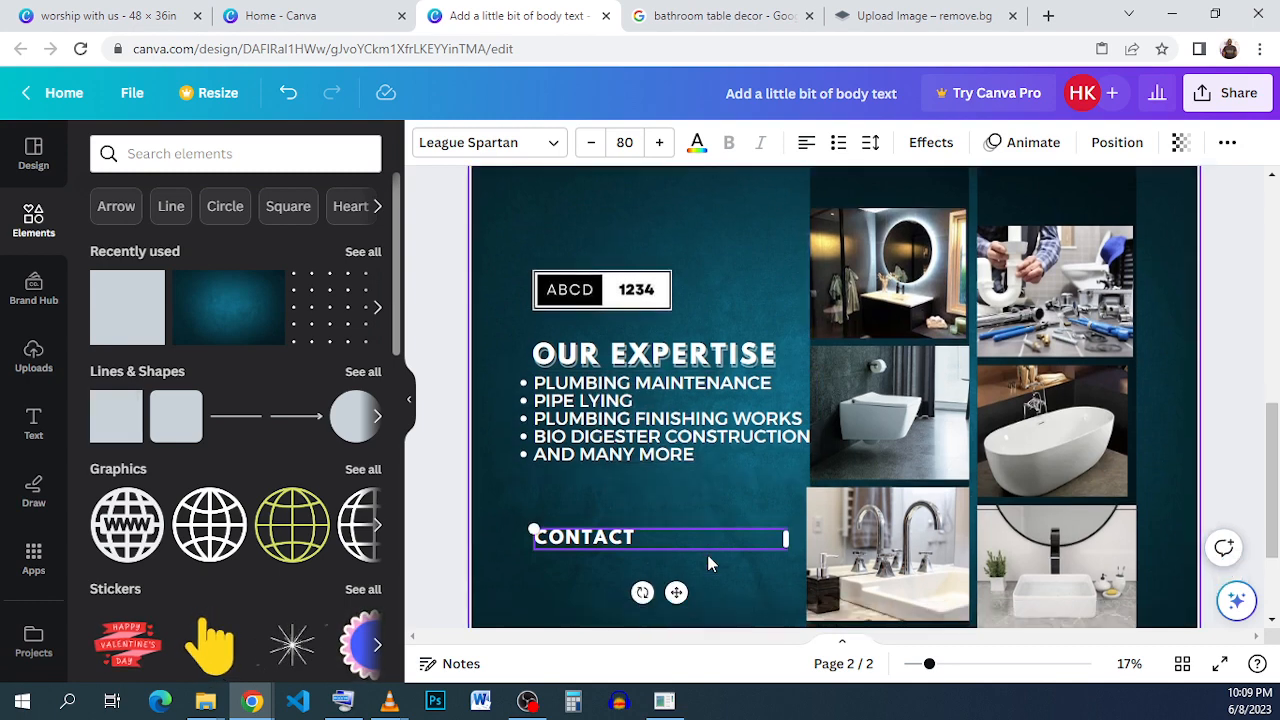
scroll(707, 560, "down", 3)
scroll(710, 560, "up", 2)
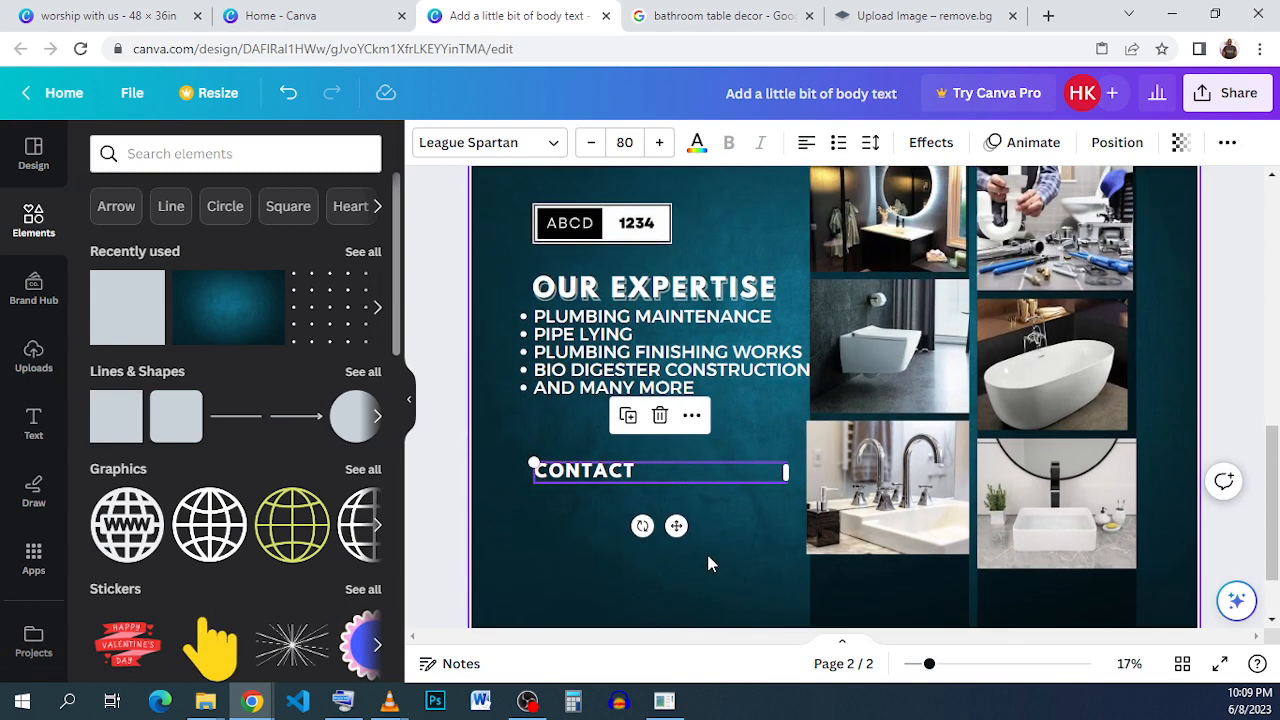
left_click(138, 324)
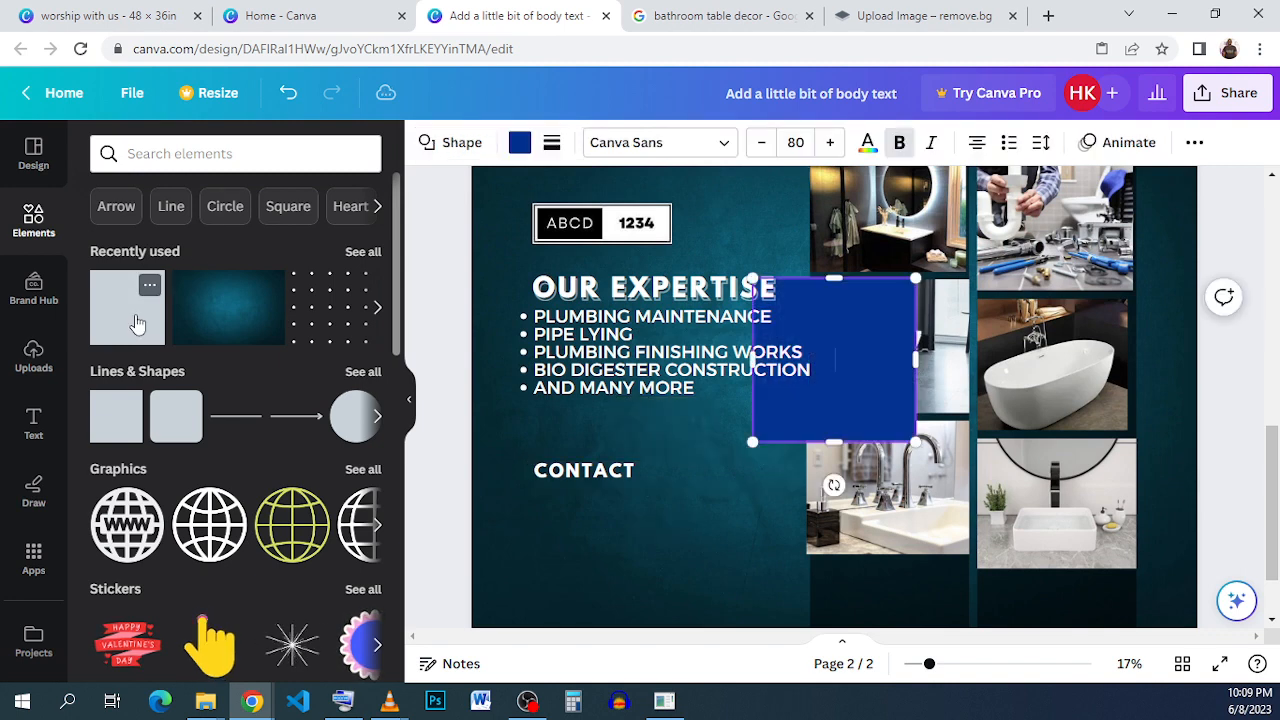
left_click_drag(866, 402, 672, 513)
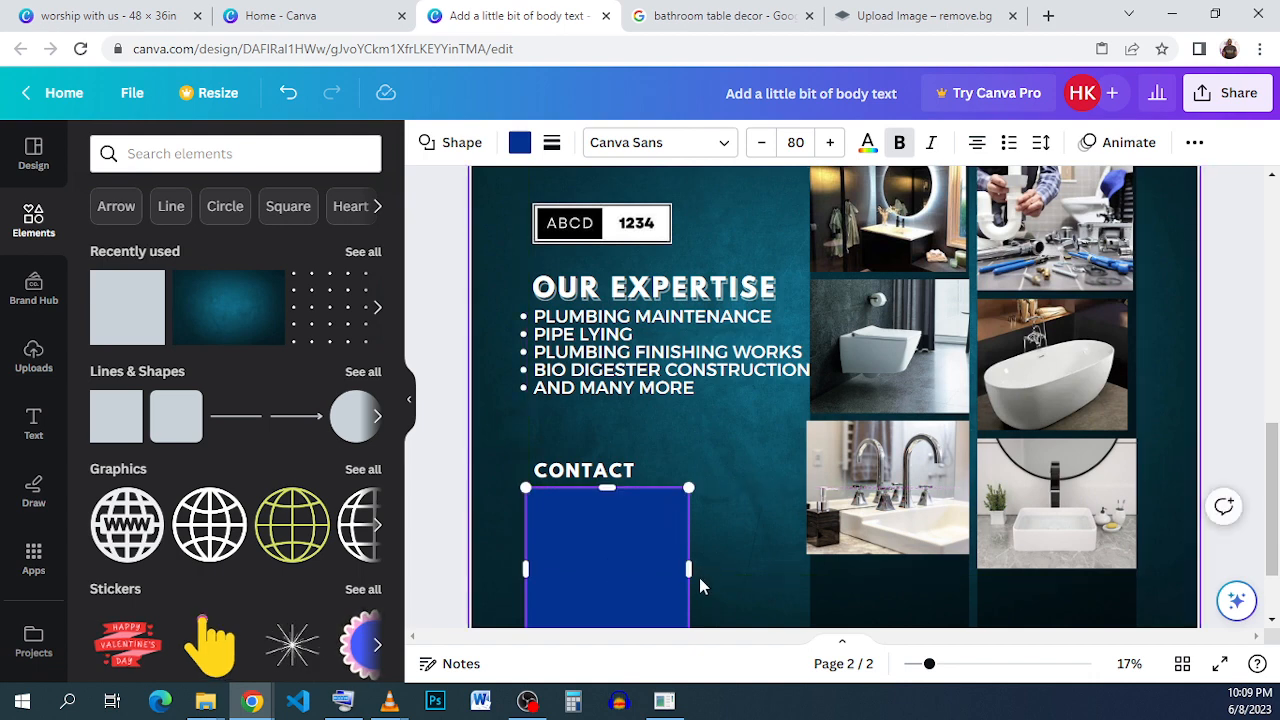
scroll(690, 583, "down", 1)
left_click_drag(688, 556, 723, 421)
left_click(674, 354)
left_click(675, 278)
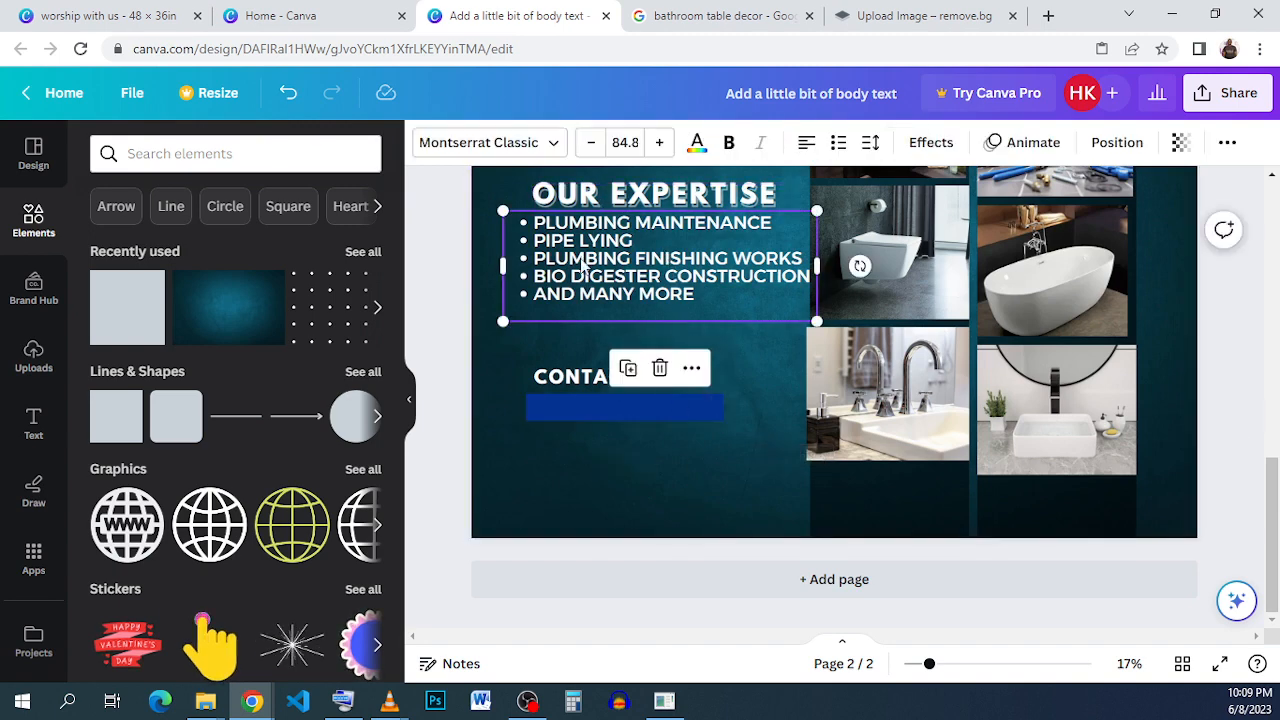
left_click(647, 375)
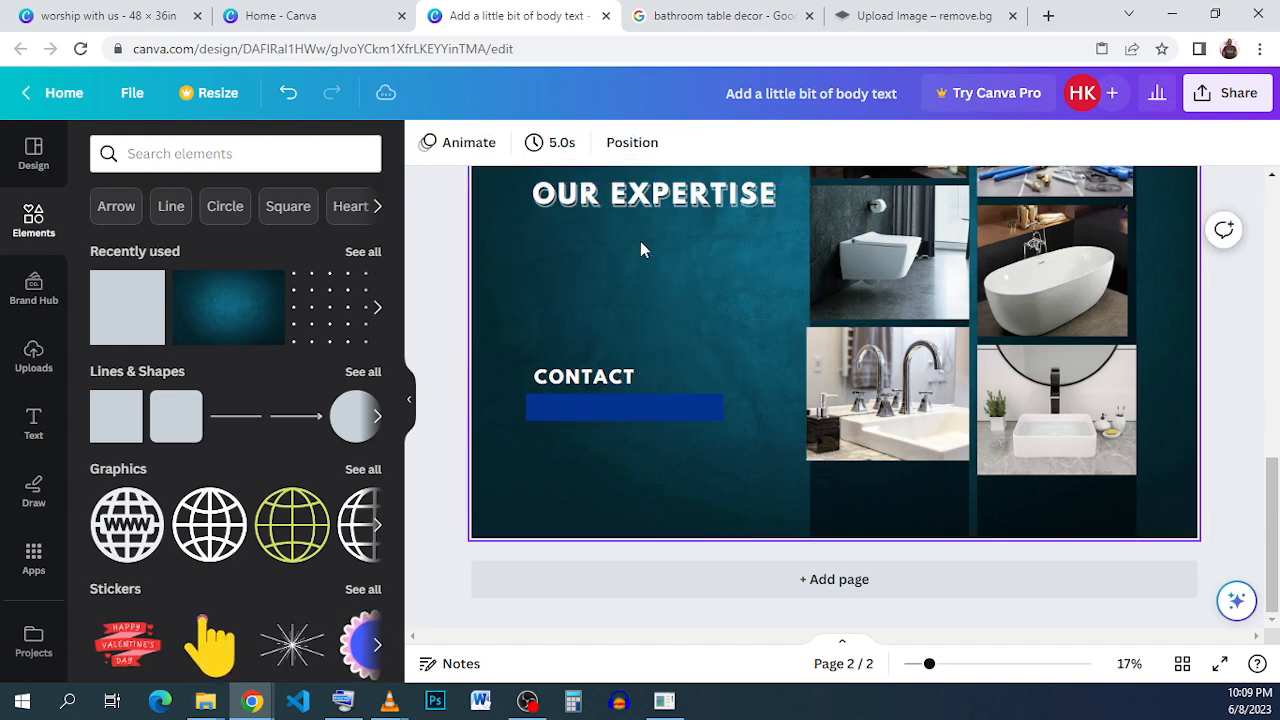
left_click(287, 93)
Duplicate the bulleted services list and place the copy below the CONTACT heading, over the bar.
left_click(684, 290)
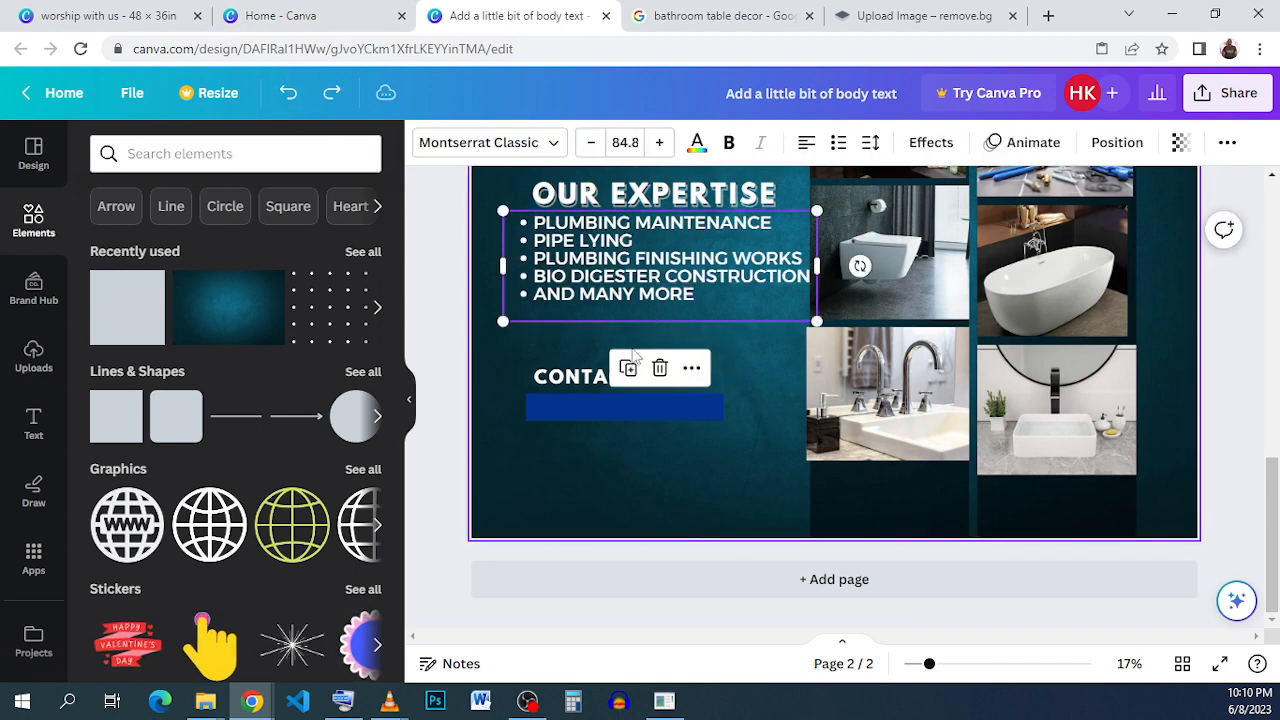
left_click(630, 372)
left_click_drag(639, 290, 644, 457)
Replace all the text in the copied services list with the contact phone number.
triple_click(644, 453)
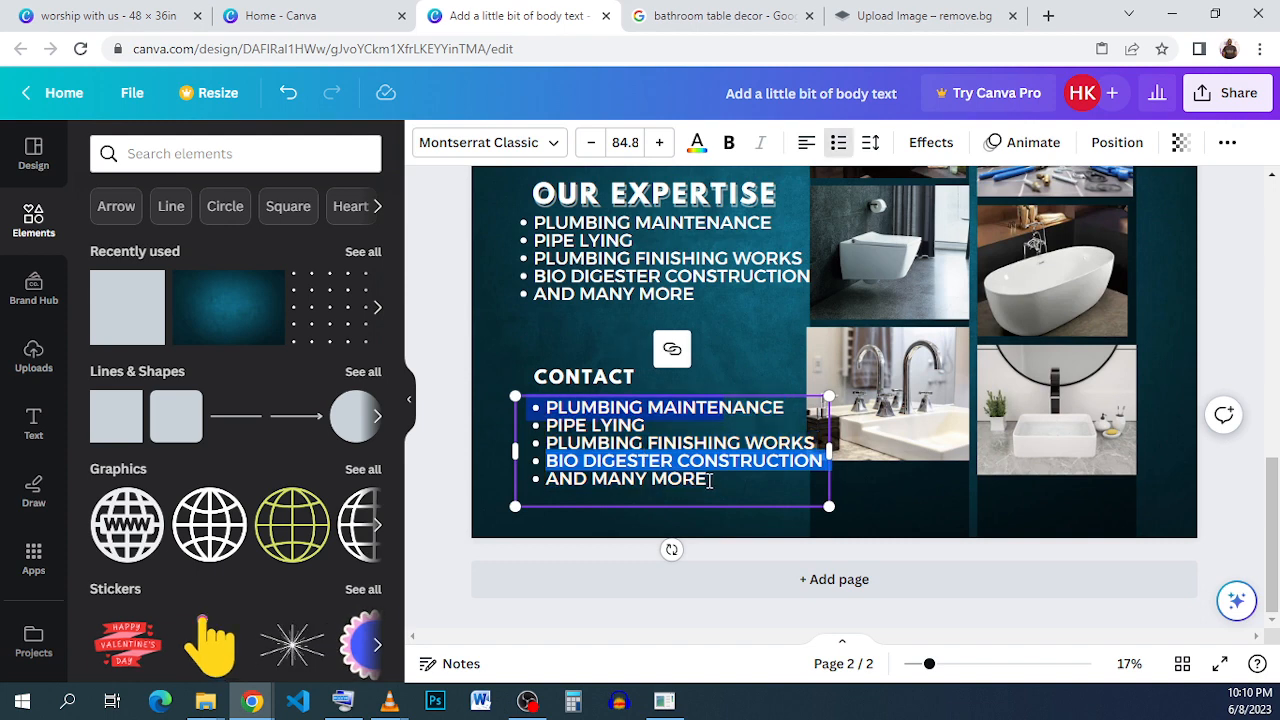
left_click_drag(709, 481, 535, 410)
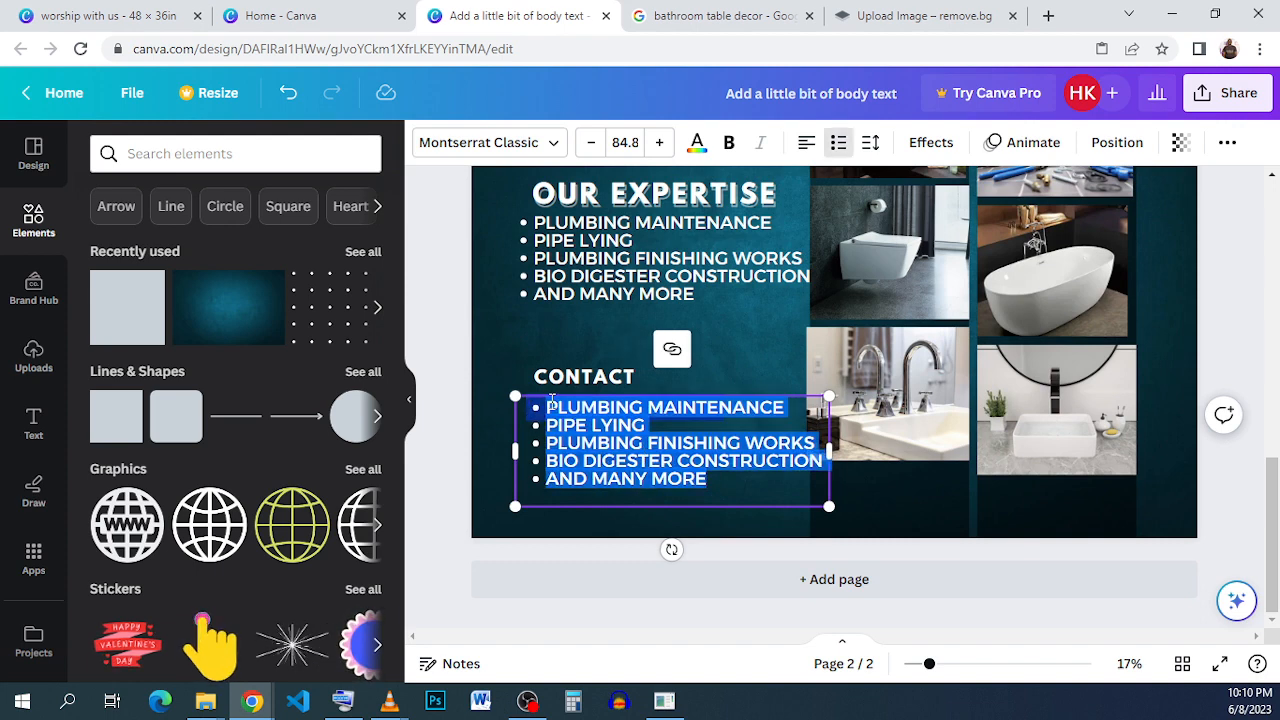
key("BackSpace")
type("+123")
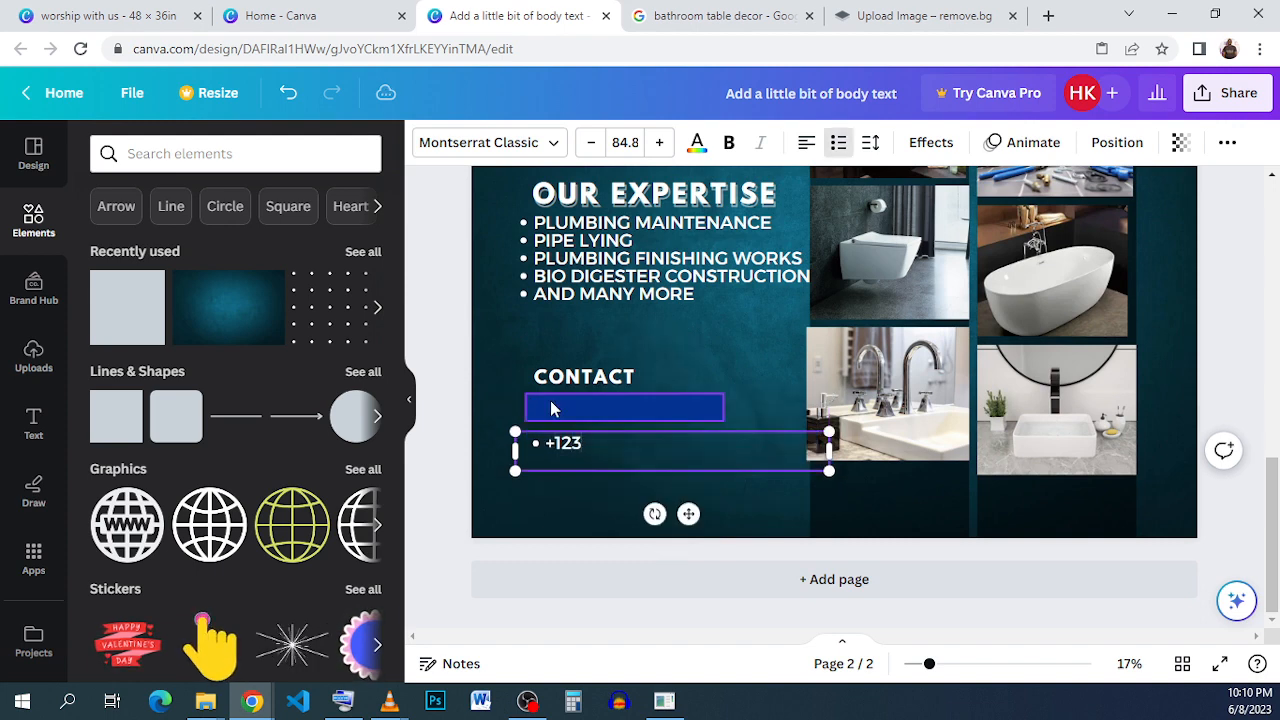
type("456789")
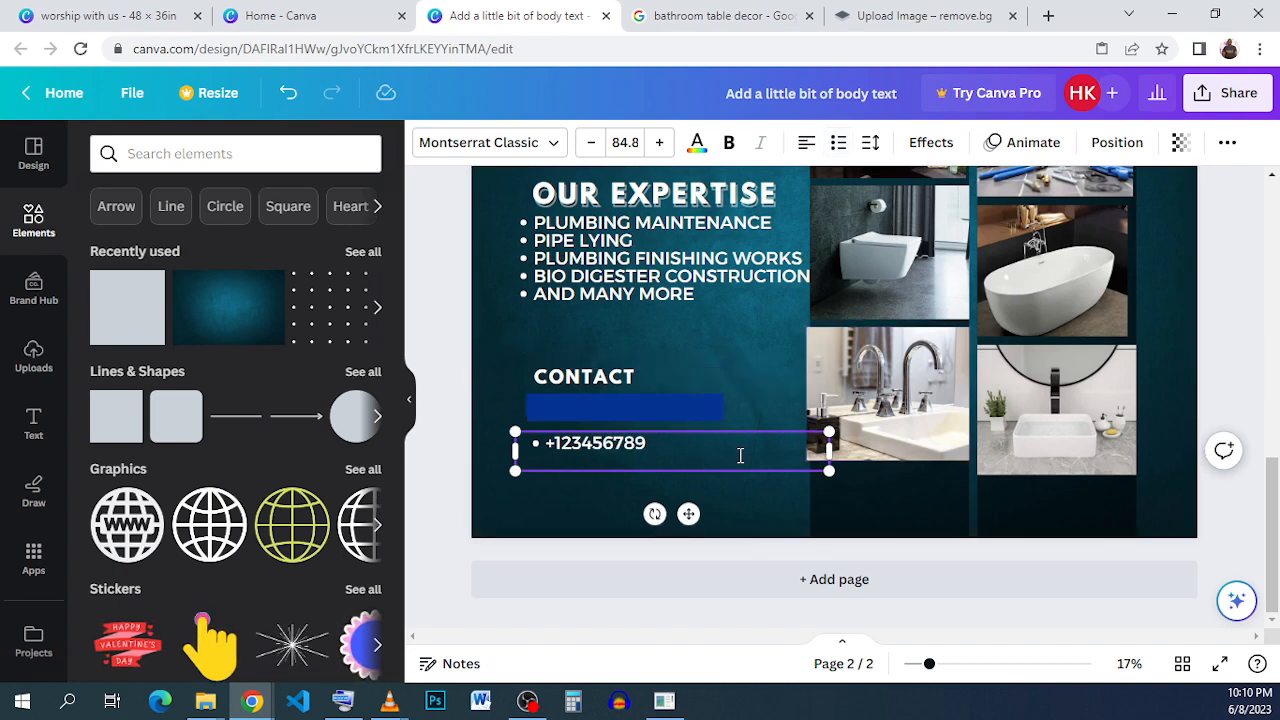
key("Escape")
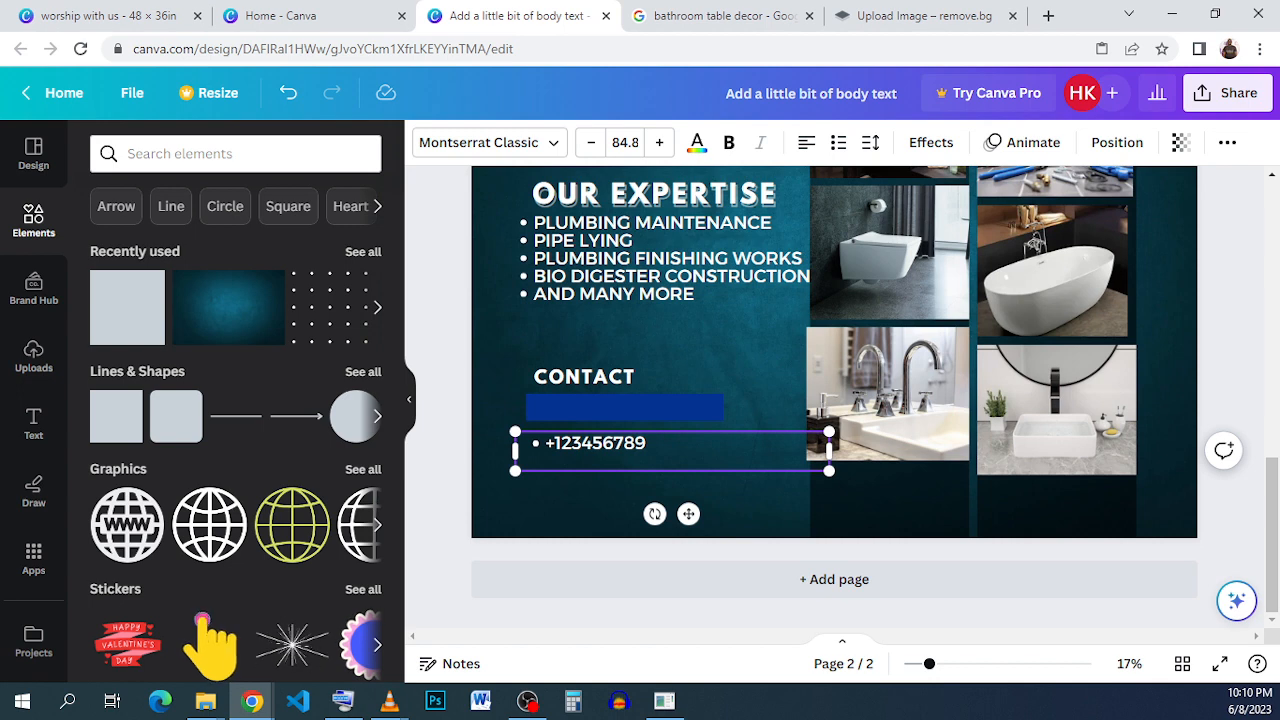
Remove the list formatting from the phone number and place it on the bar in a narrower text box.
key("BackSpace")
left_click(546, 449)
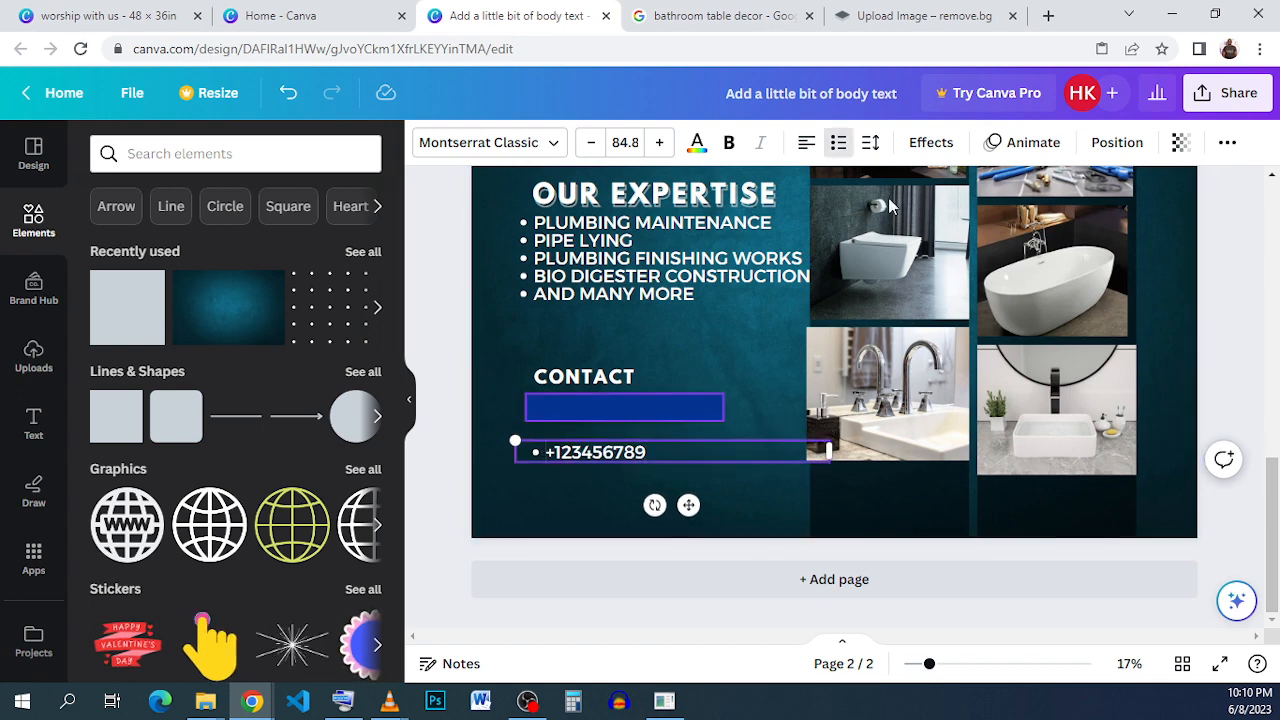
left_click(850, 147)
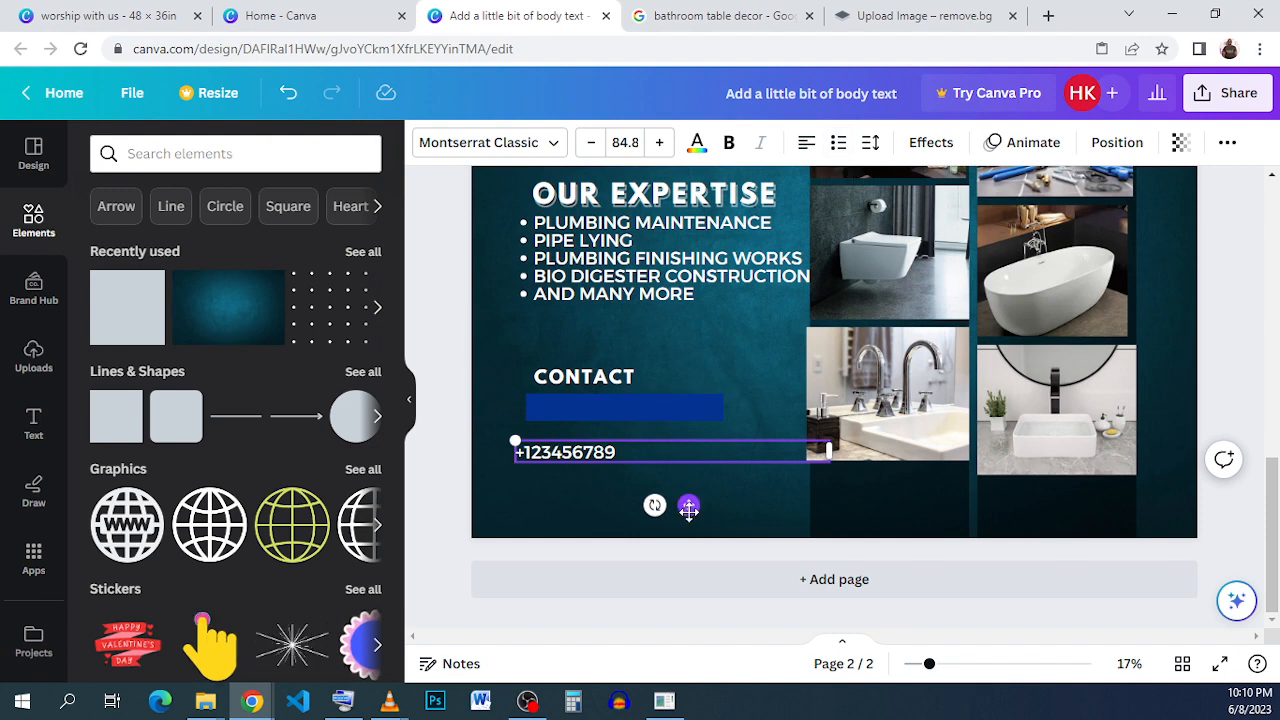
left_click_drag(688, 509, 708, 468)
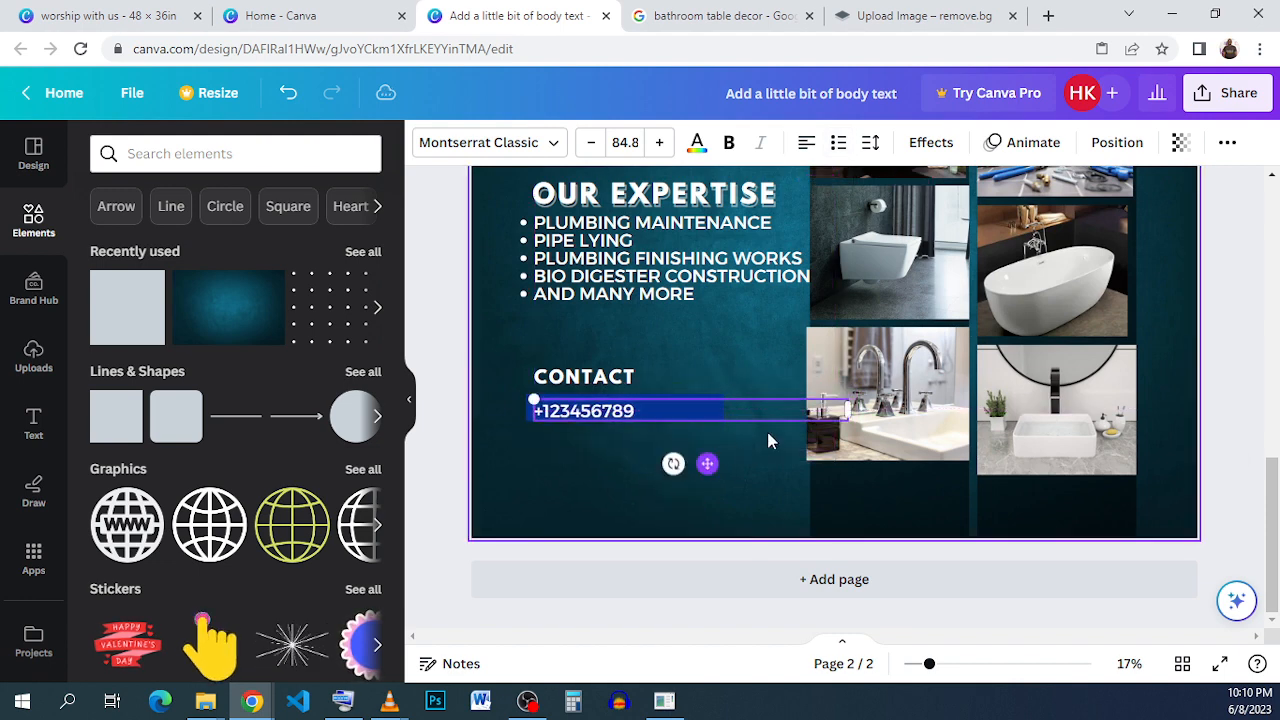
left_click_drag(847, 408, 651, 408)
Recolor the bar black, then widen the phone number's text box to nearly the bar's width and center it vertically.
left_click(691, 414)
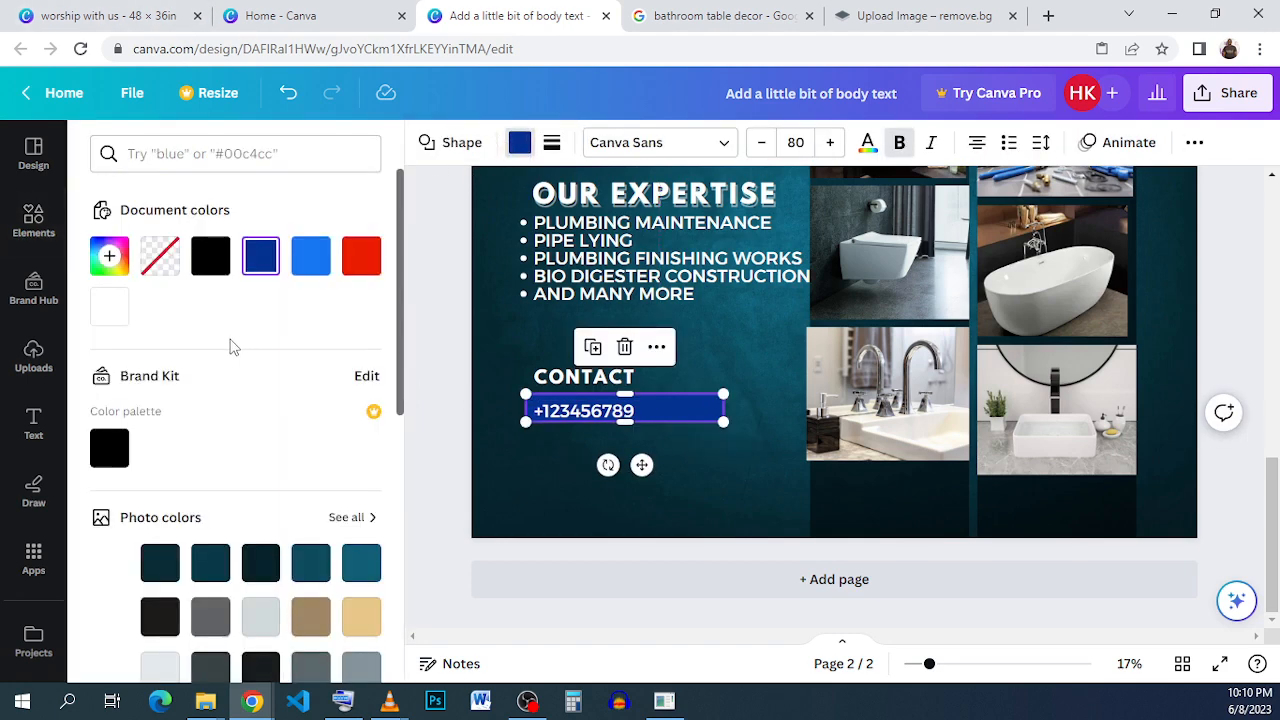
left_click(210, 256)
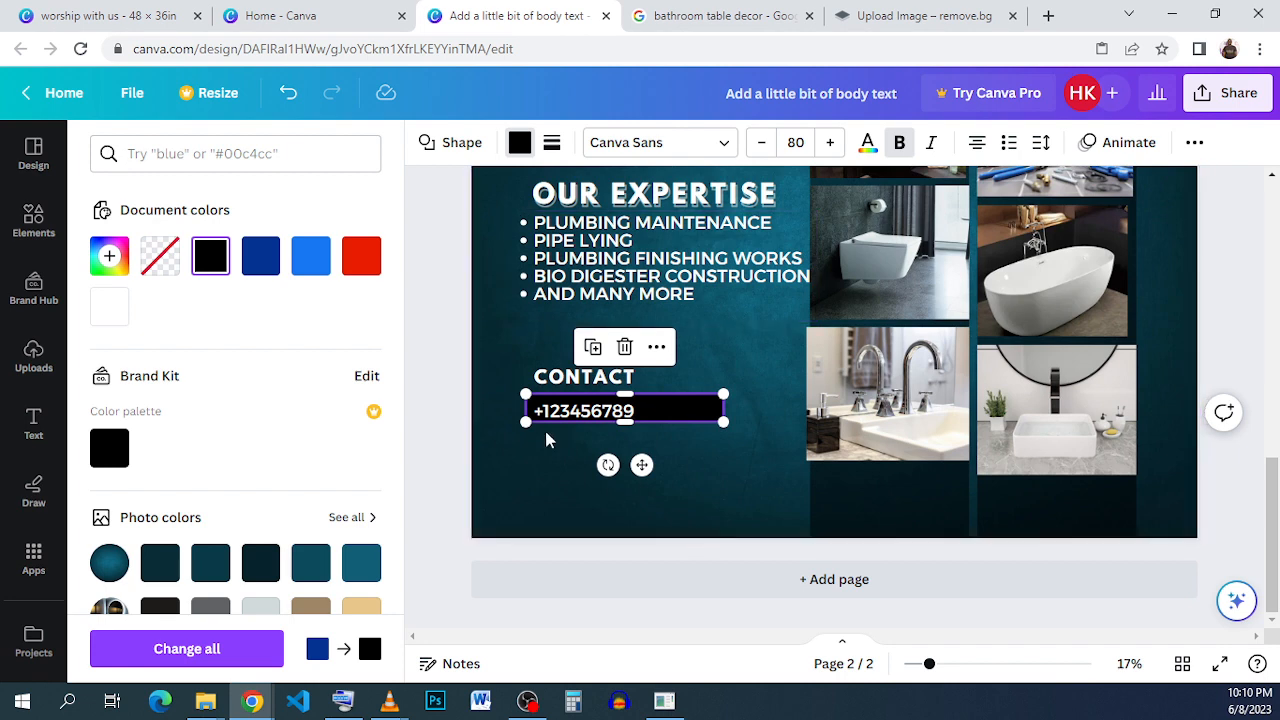
left_click(642, 414)
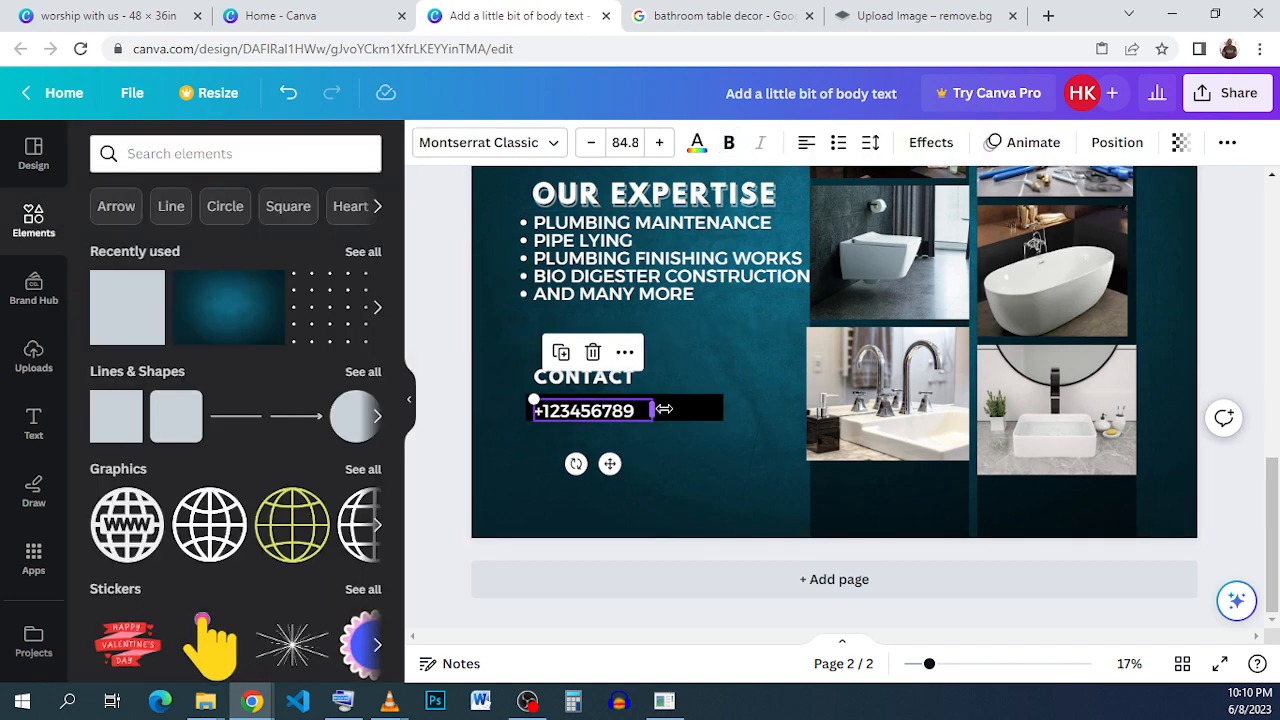
left_click_drag(688, 409, 714, 410)
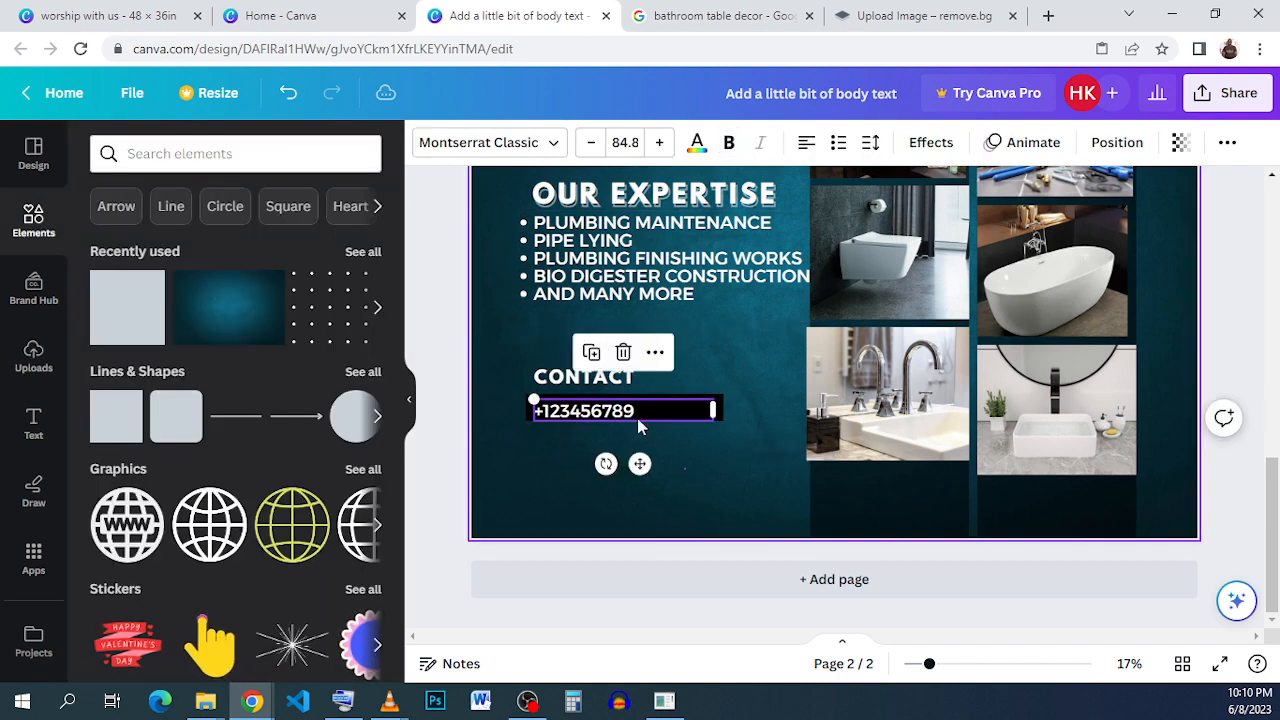
left_click(617, 418)
left_click(617, 418)
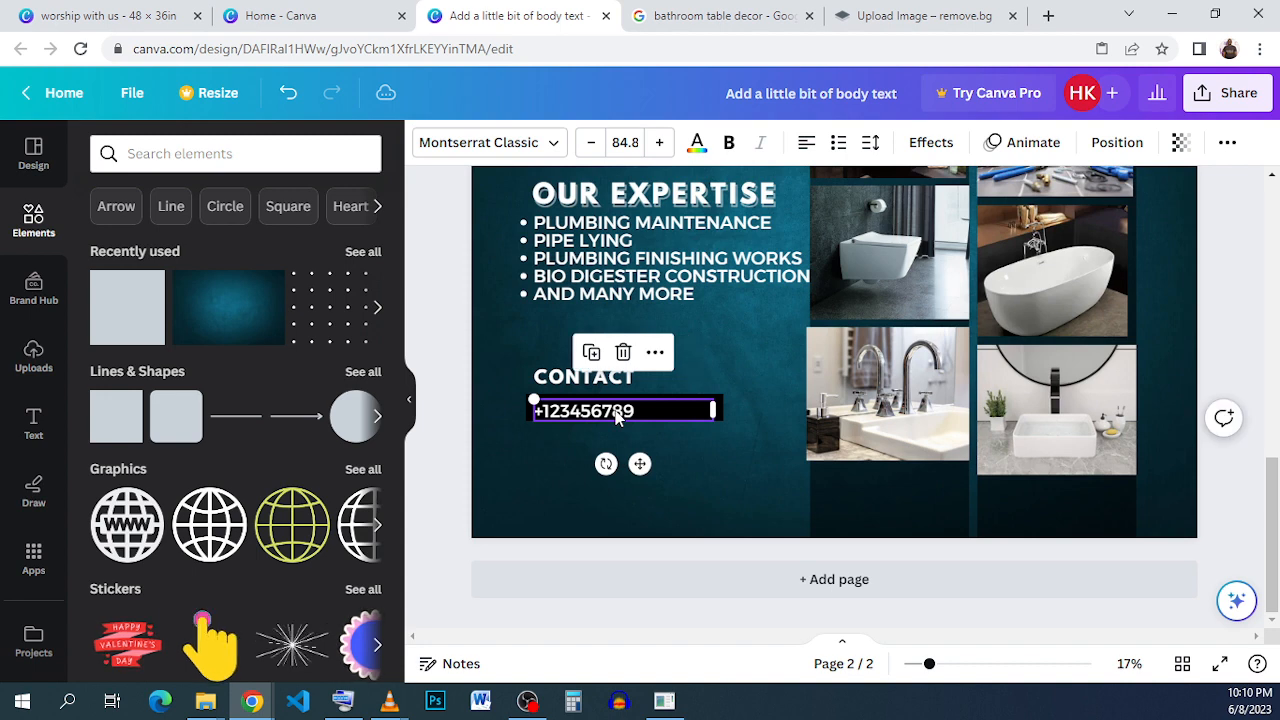
left_click_drag(617, 418, 617, 414)
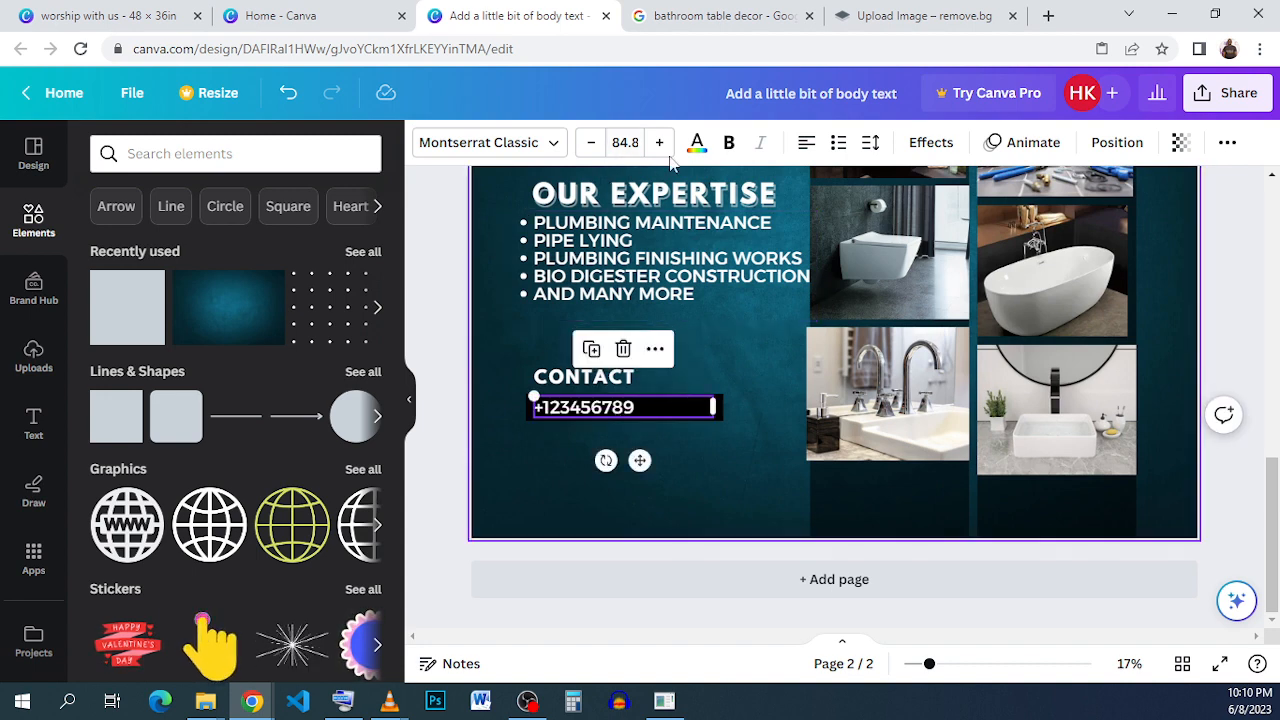
Set the phone number's letter spacing to 392 so it spreads across the black bar.
left_click(870, 142)
left_click_drag(962, 236, 1013, 240)
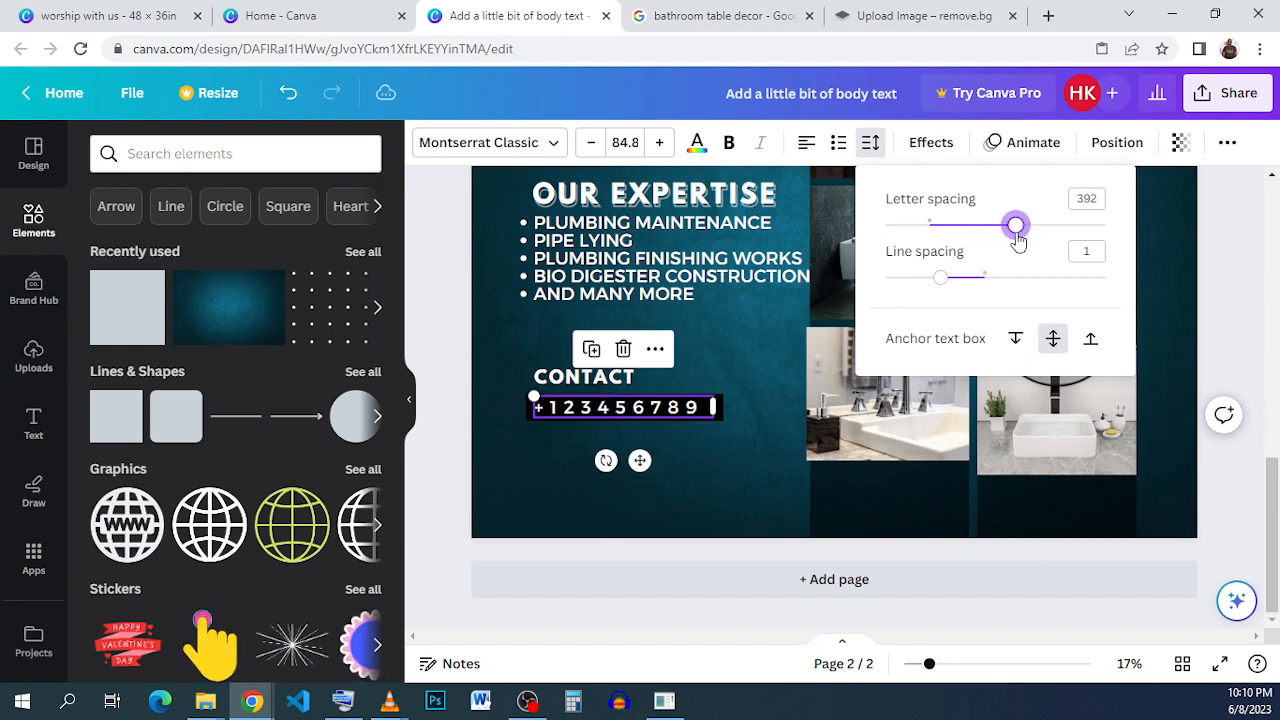
left_click(660, 459)
left_click(660, 459)
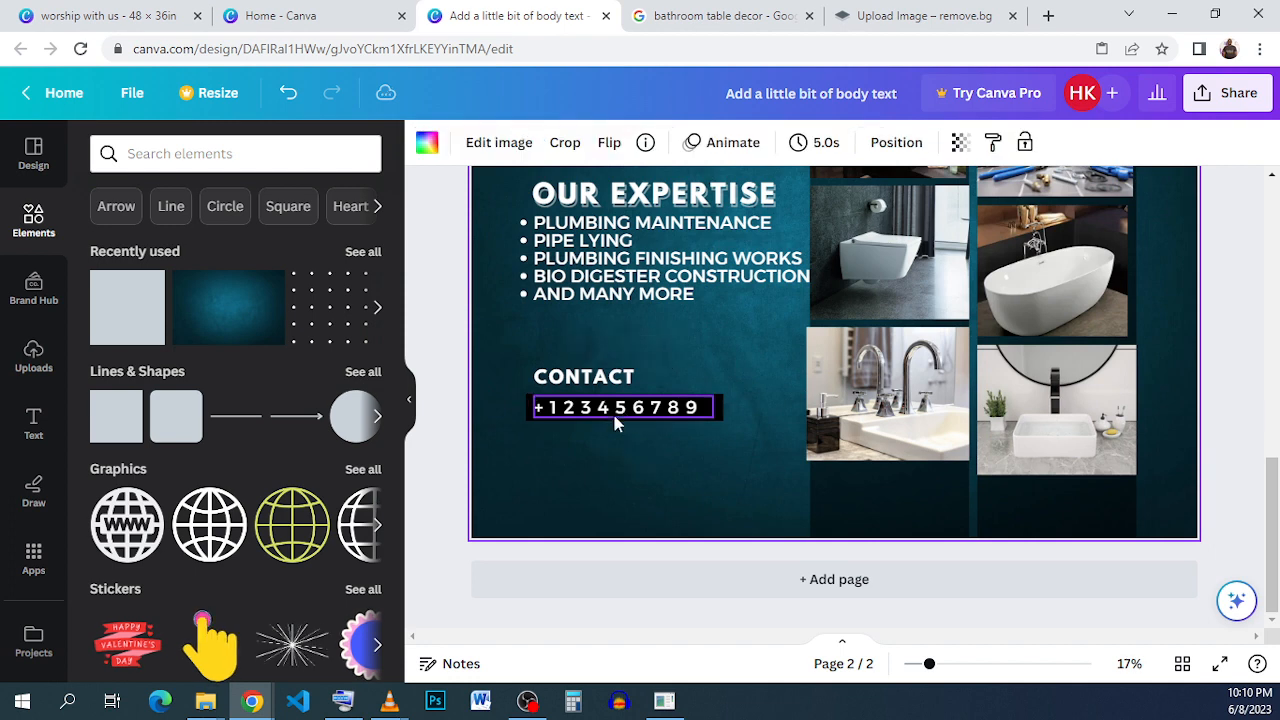
Move the CONTACT heading slightly down so it sits just above the black bar.
left_click(585, 380)
left_click_drag(585, 382, 586, 386)
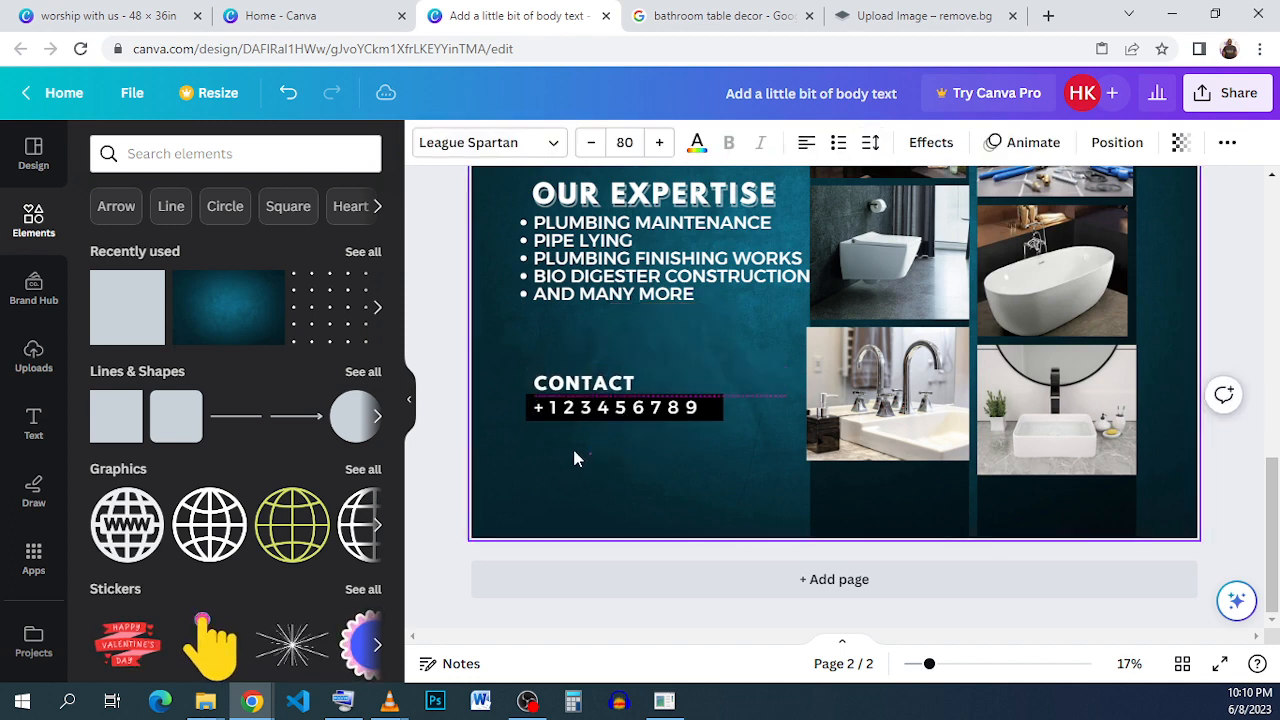
left_click(574, 457)
Search the elements for LOCATION, add the solid pin graphic, and shrink it to a small icon below the phone number bar.
left_click(189, 151)
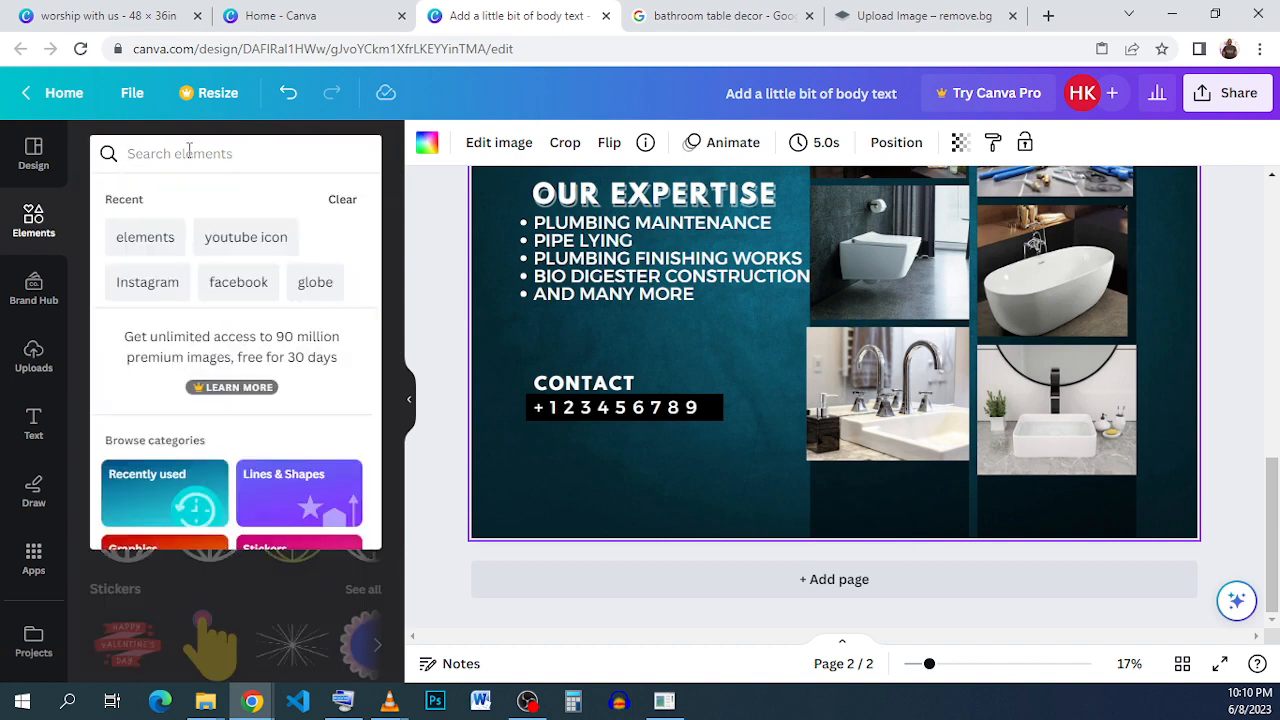
type("LACA")
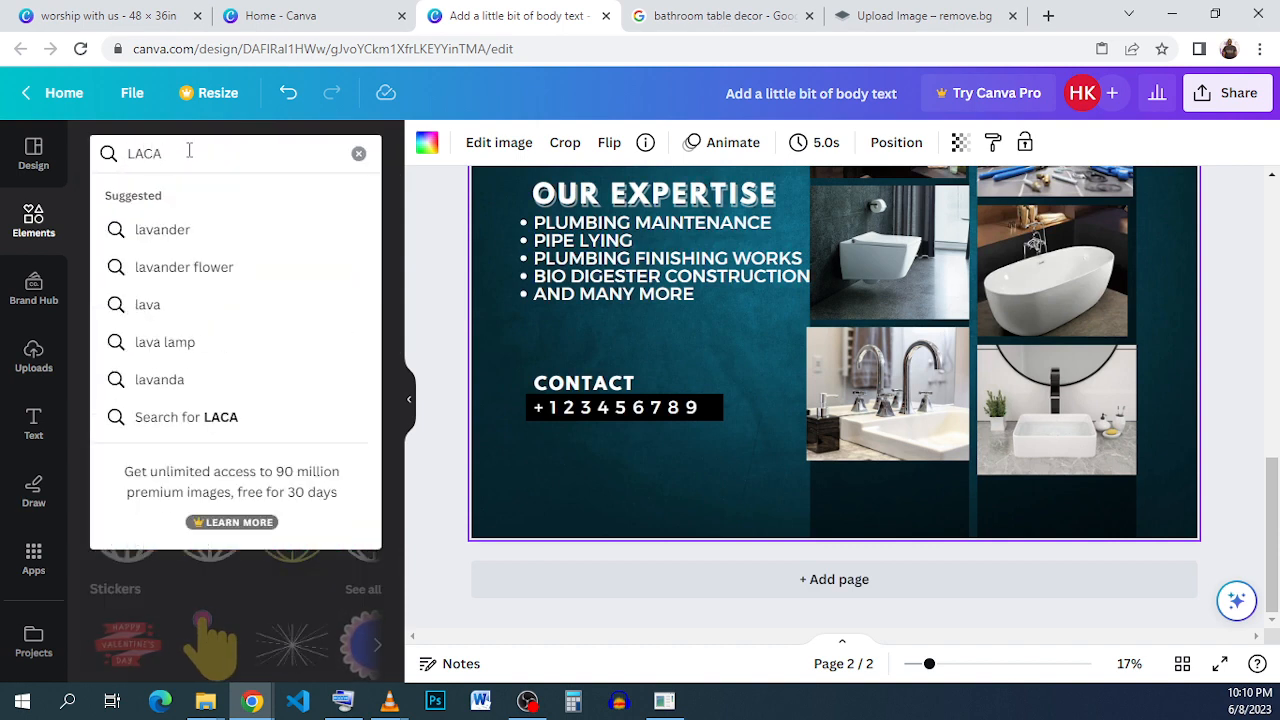
type("LOCATION")
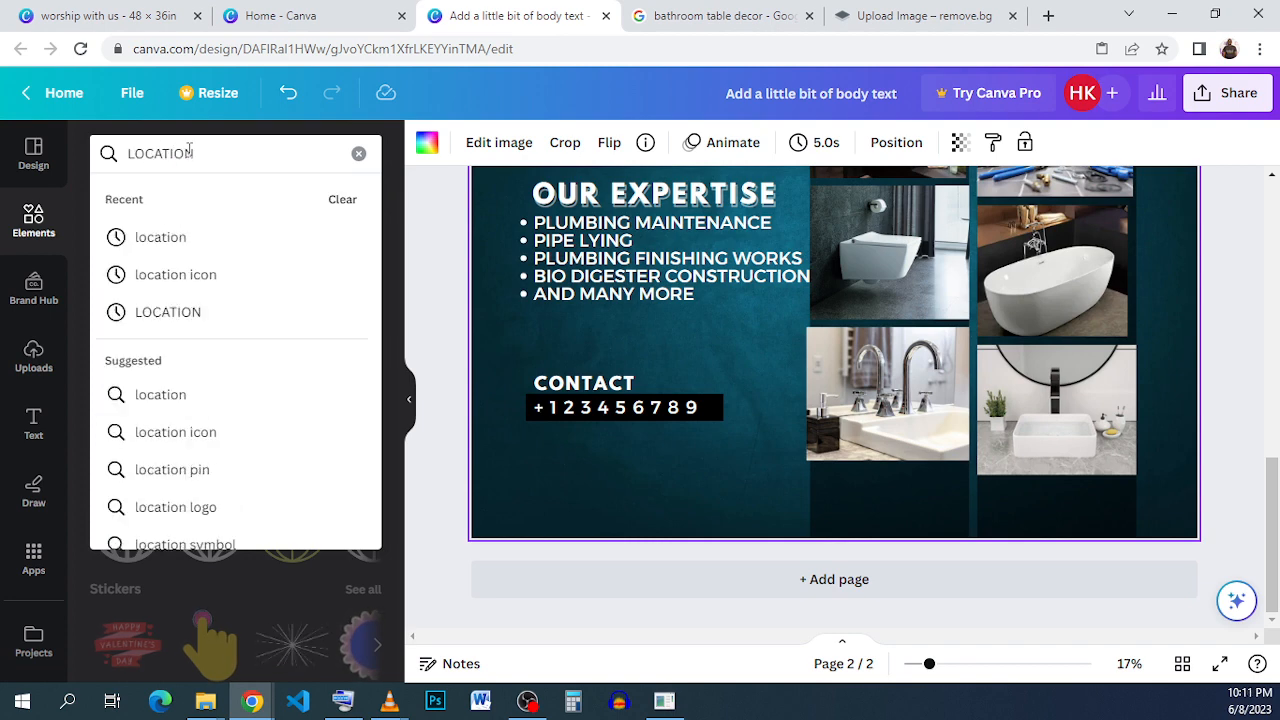
key("Return")
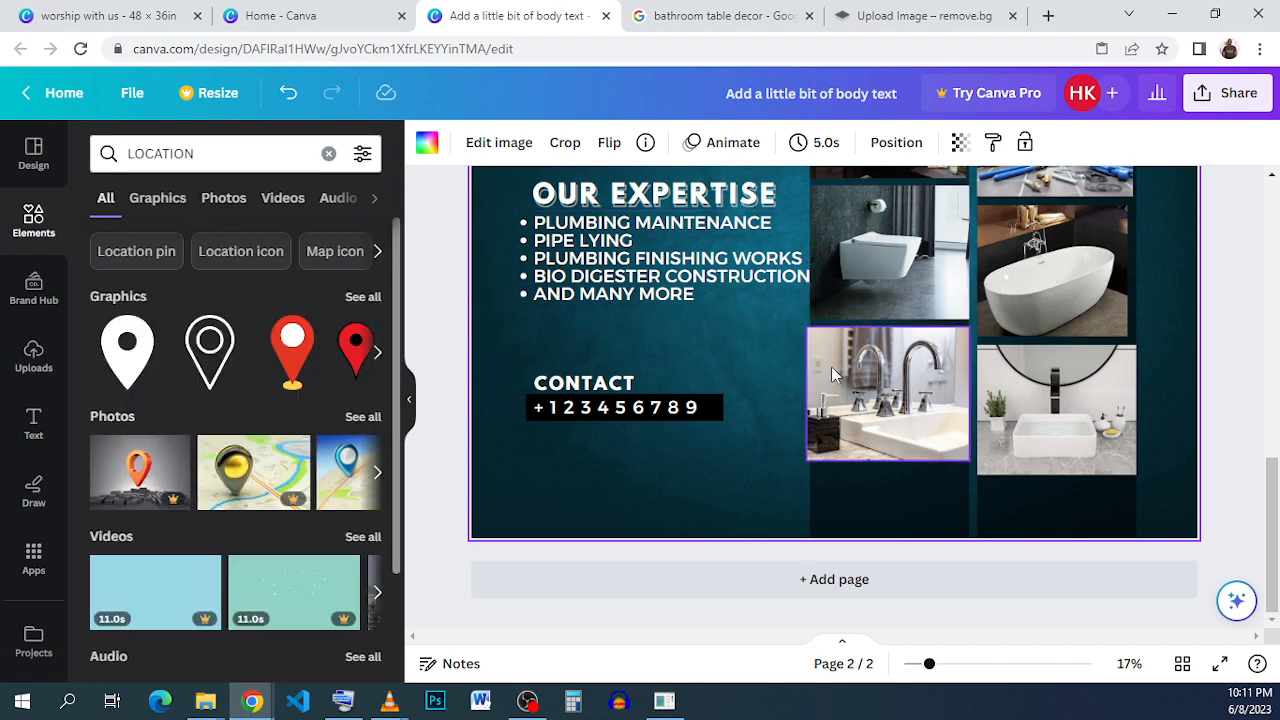
scroll(827, 357, "up", 1)
scroll(827, 365, "down", 1)
scroll(827, 365, "up", 2)
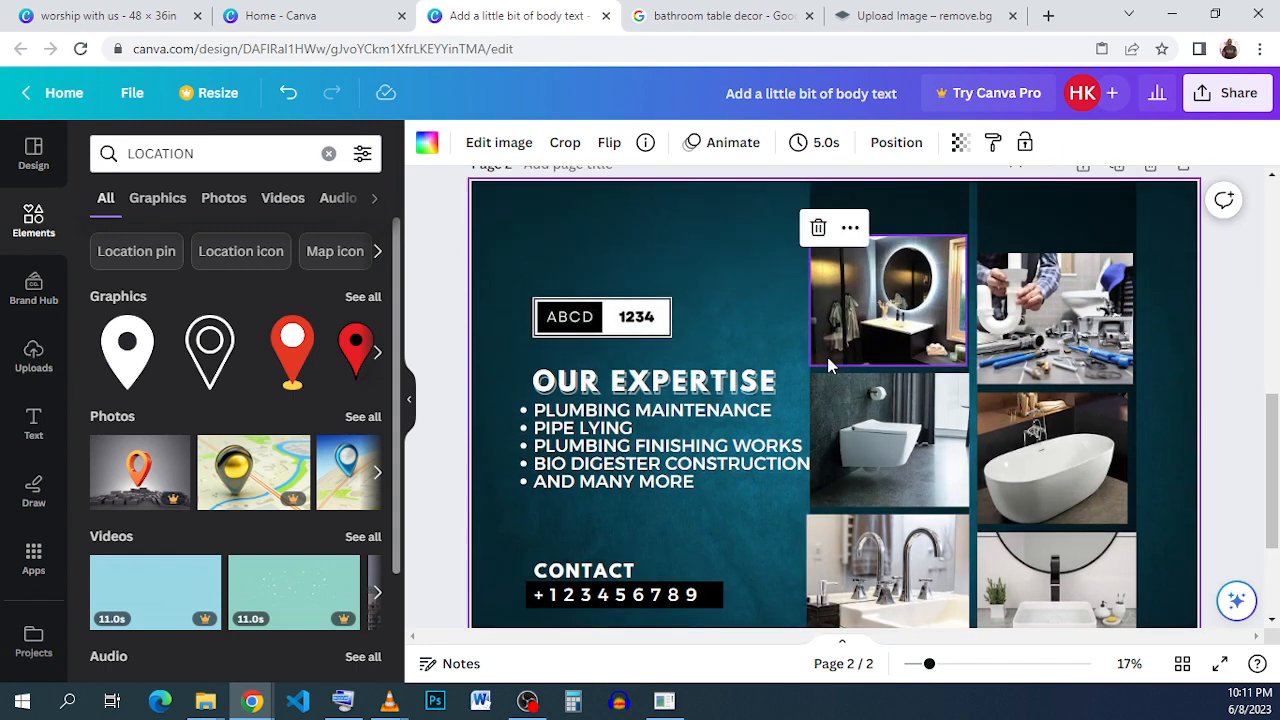
scroll(827, 365, "down", 1)
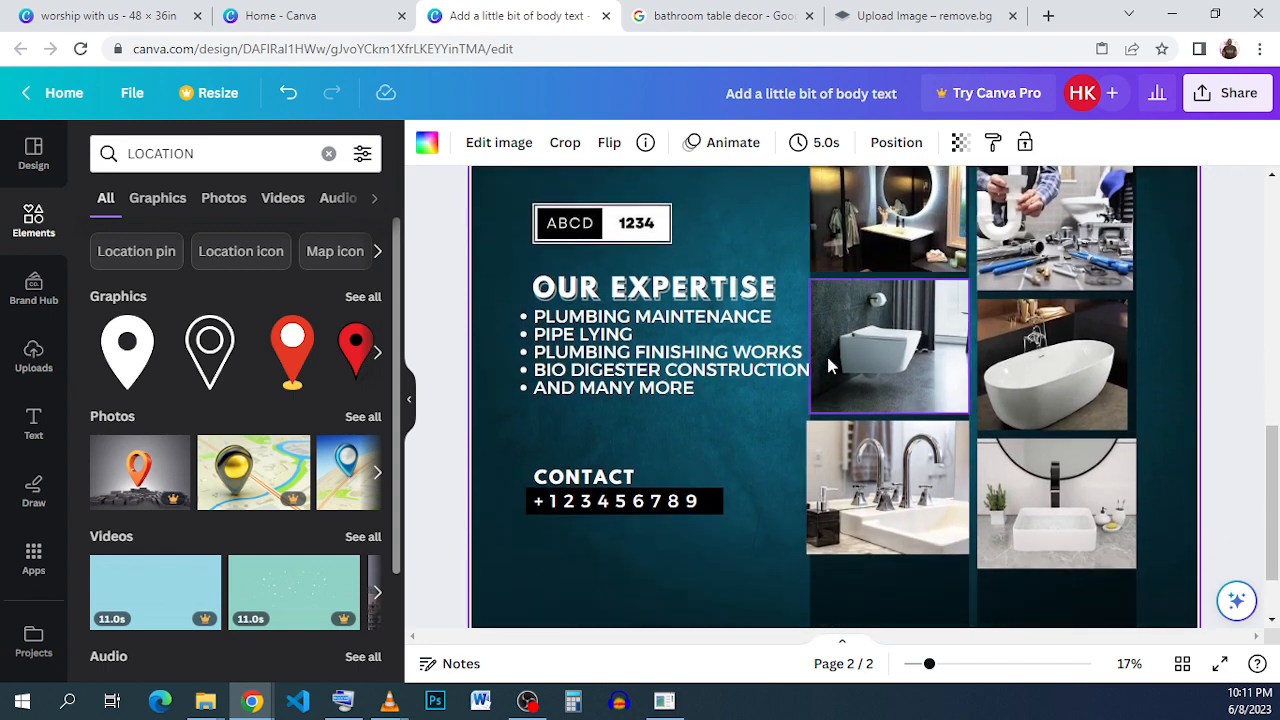
left_click(156, 364)
left_click_drag(877, 362, 641, 495)
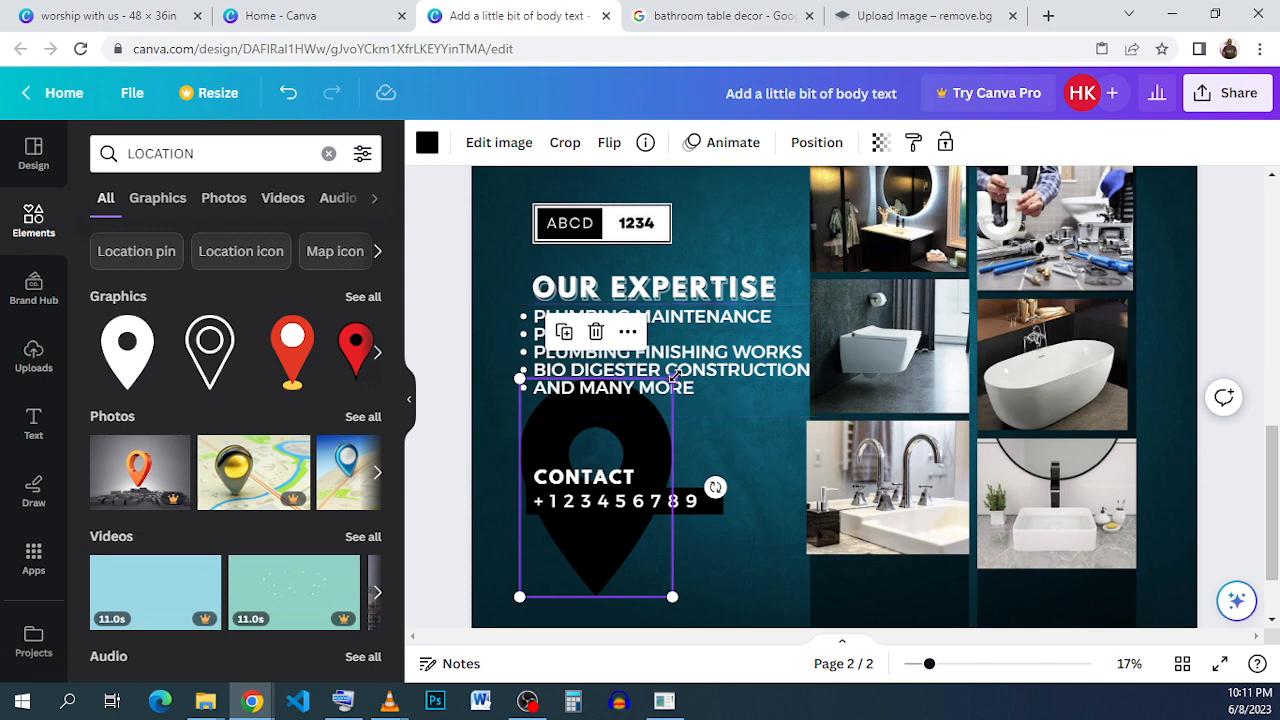
left_click_drag(673, 378, 542, 569)
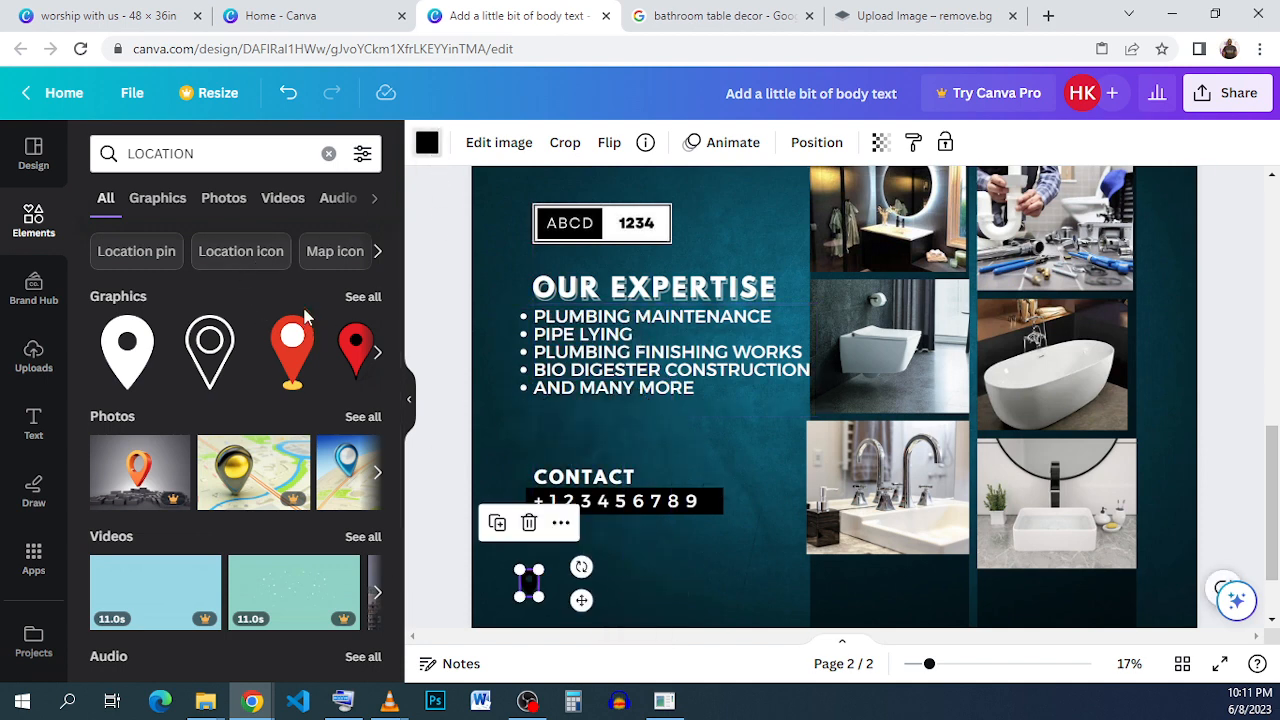
Recolor the location pin white and move it up directly beneath the start of the phone number bar.
left_click(361, 268)
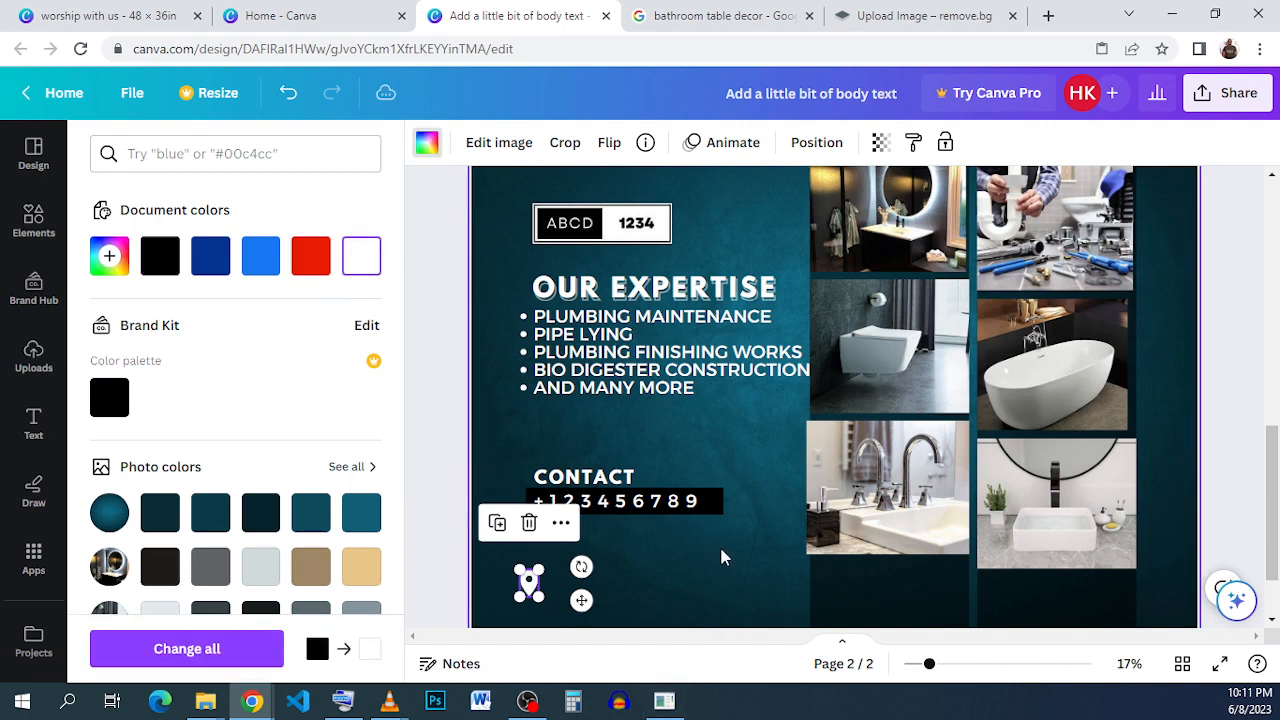
double_click(550, 604)
left_click_drag(529, 597, 533, 543)
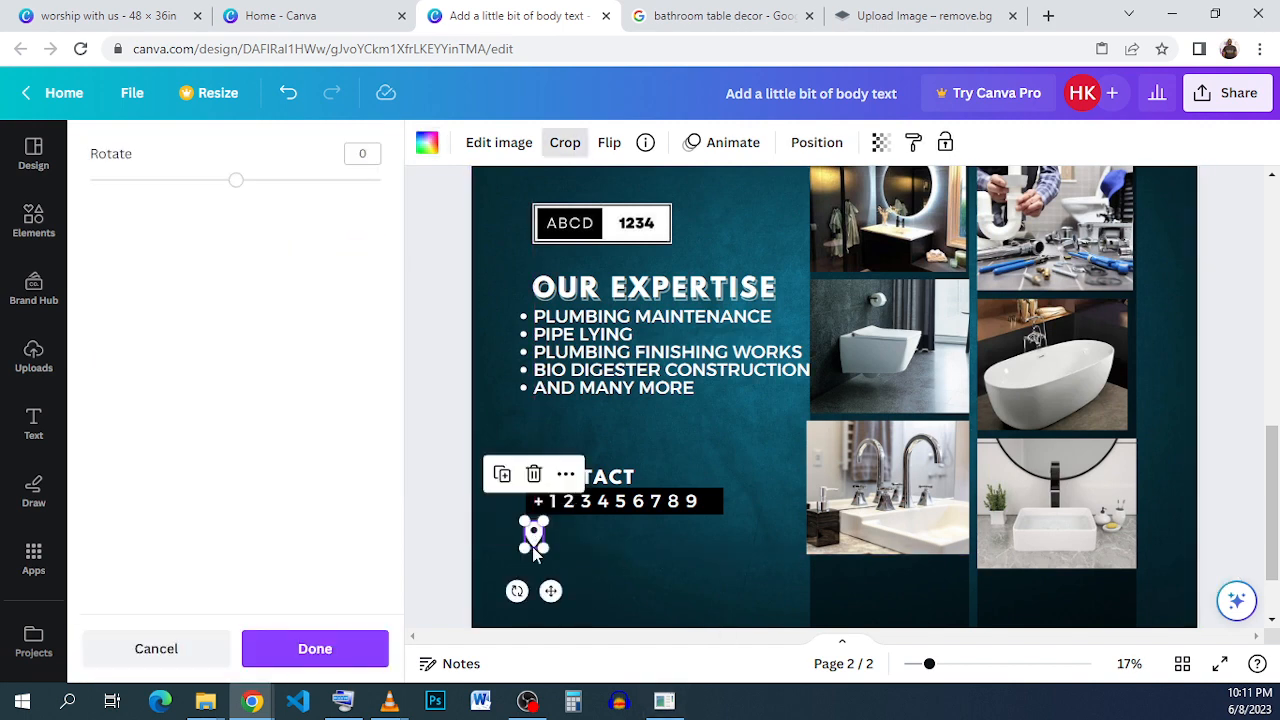
Switch to the "worship with us" design and bring its plumbing flyer on page 2 into view.
left_click(586, 562)
left_click(66, 16)
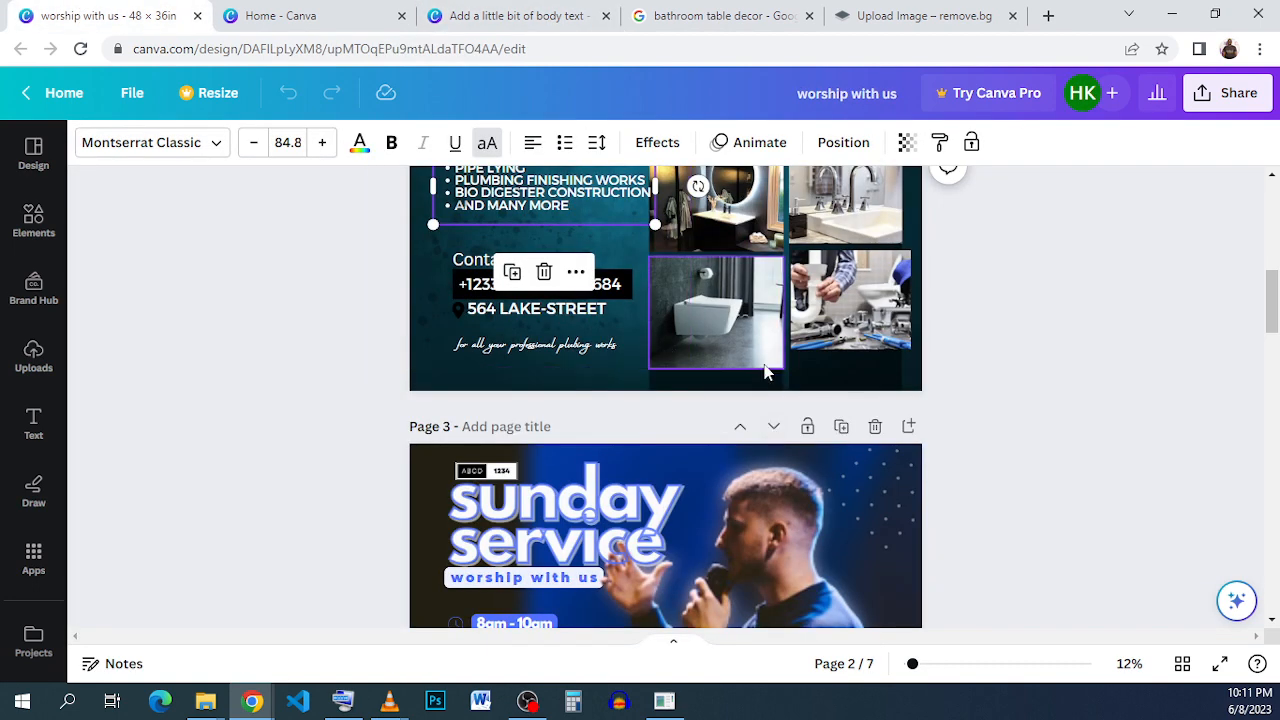
scroll(1046, 405, "up", 3)
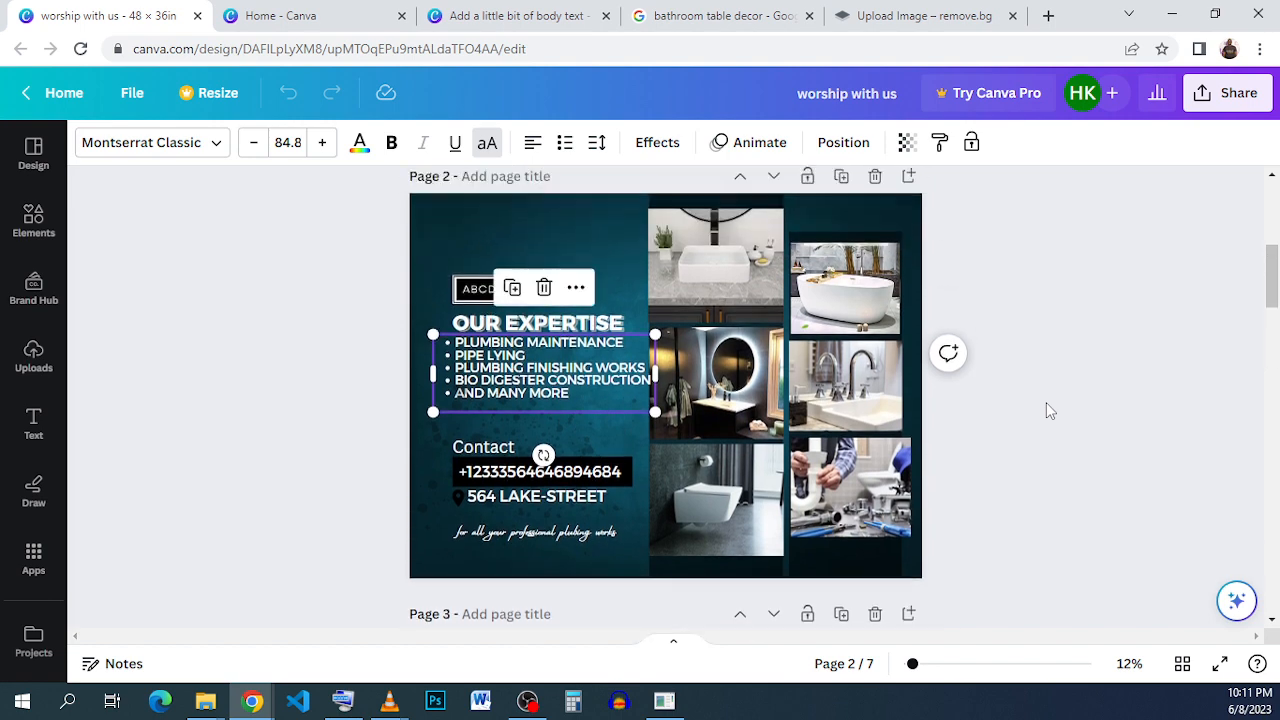
left_click(546, 507)
left_click(567, 505)
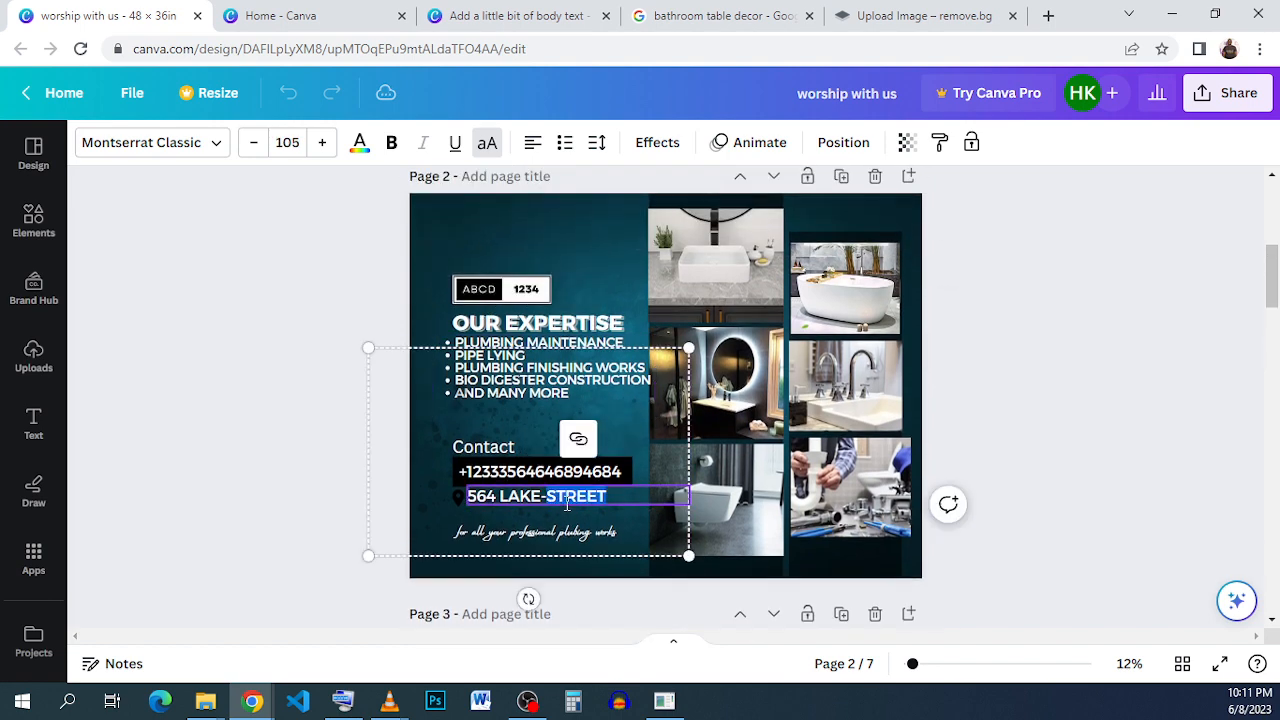
triple_click(567, 505)
right_click(566, 505)
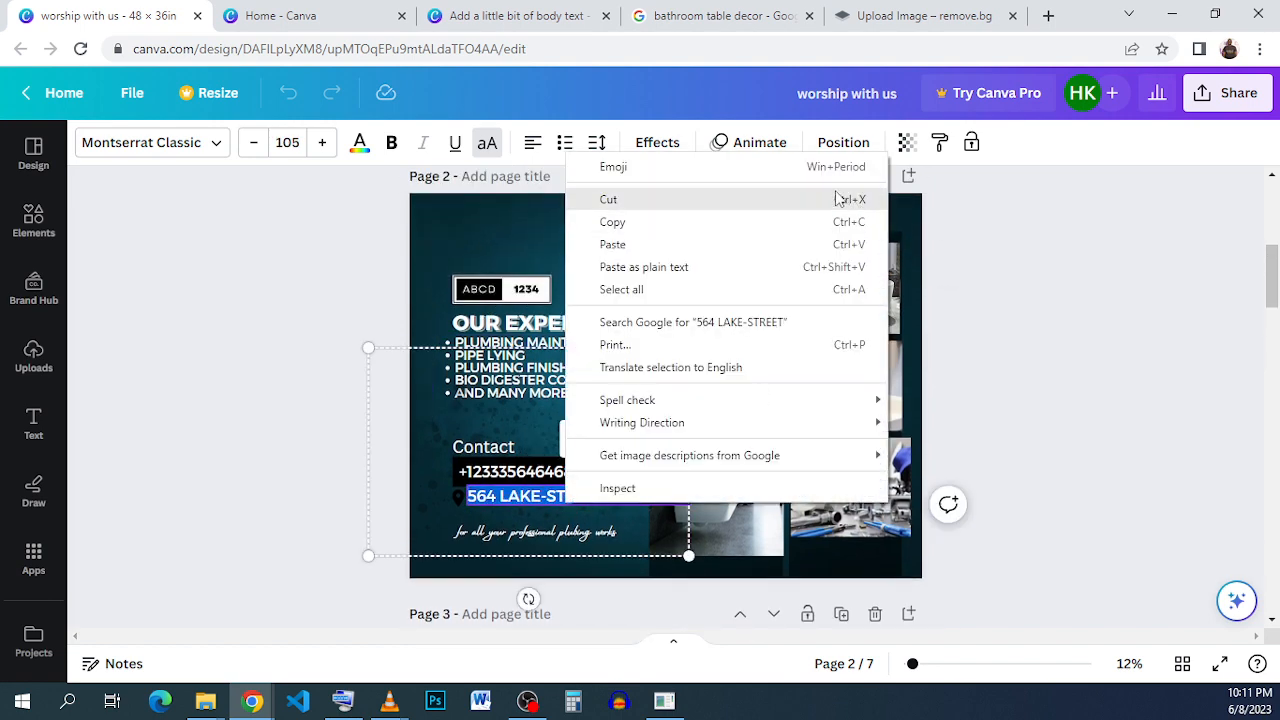
left_click(243, 422)
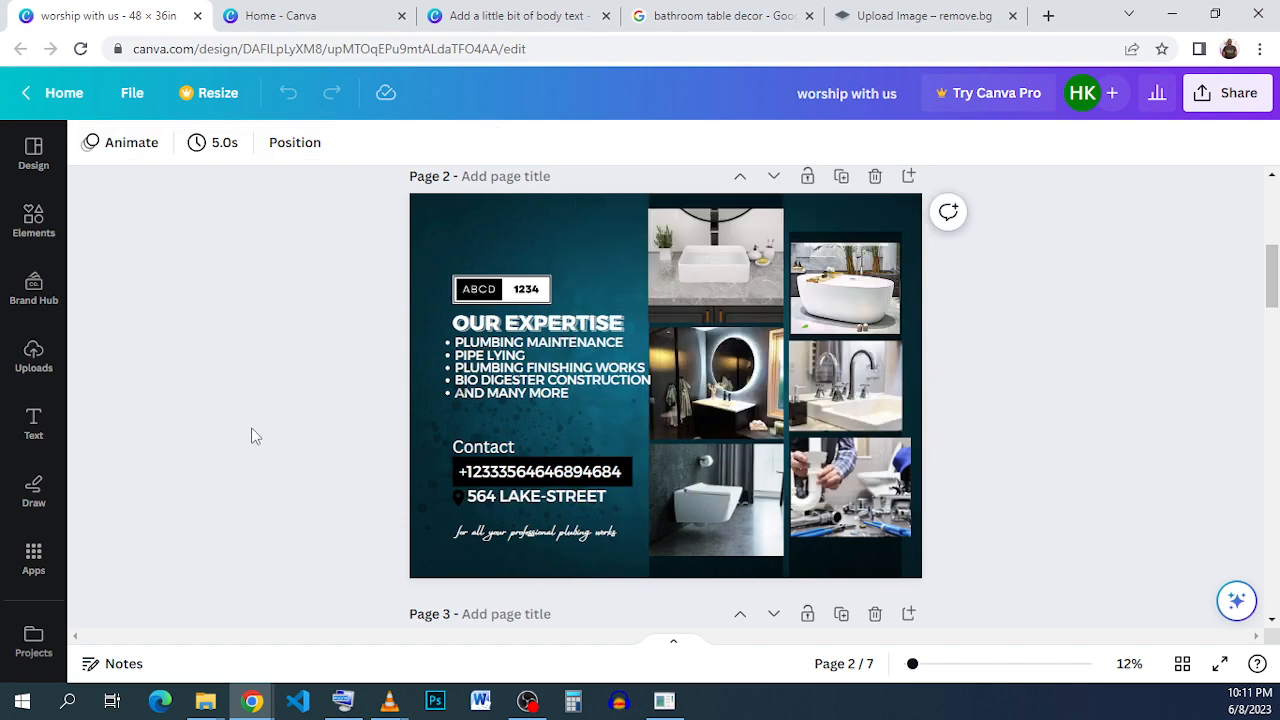
Copy the full street address text below the phone number on the page 2 plumbing flyer.
left_click(551, 505)
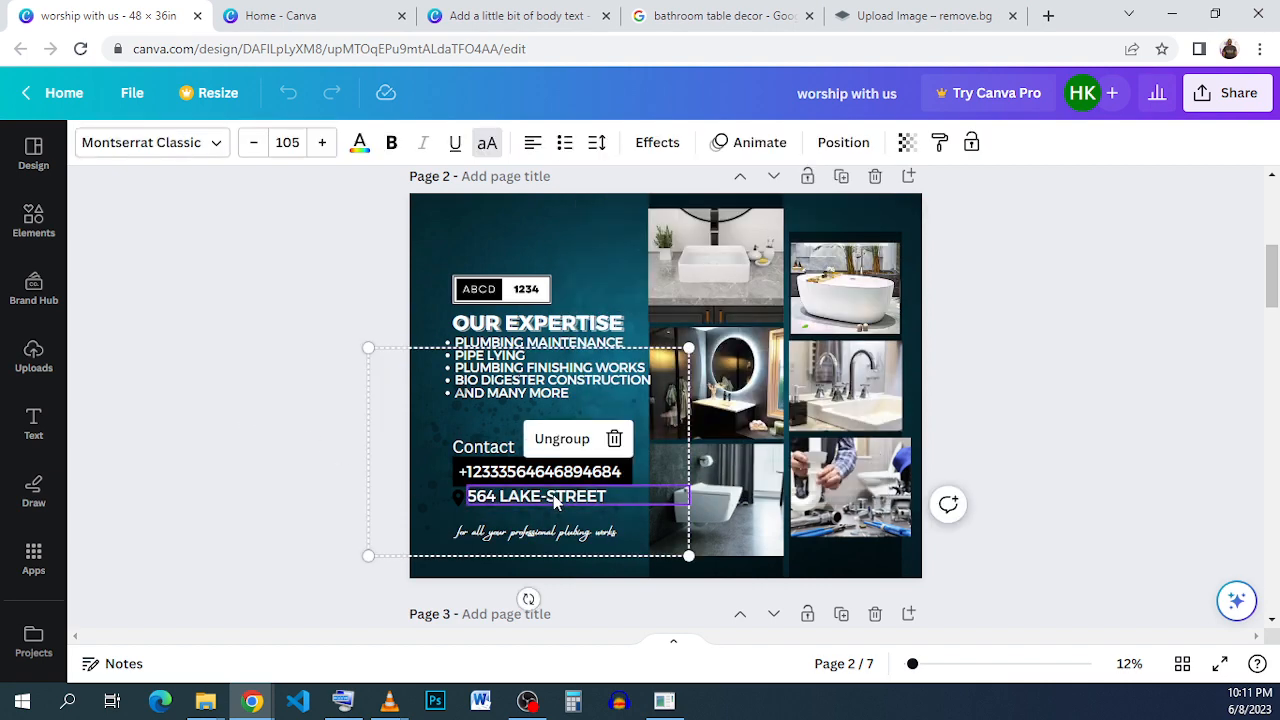
right_click(555, 502)
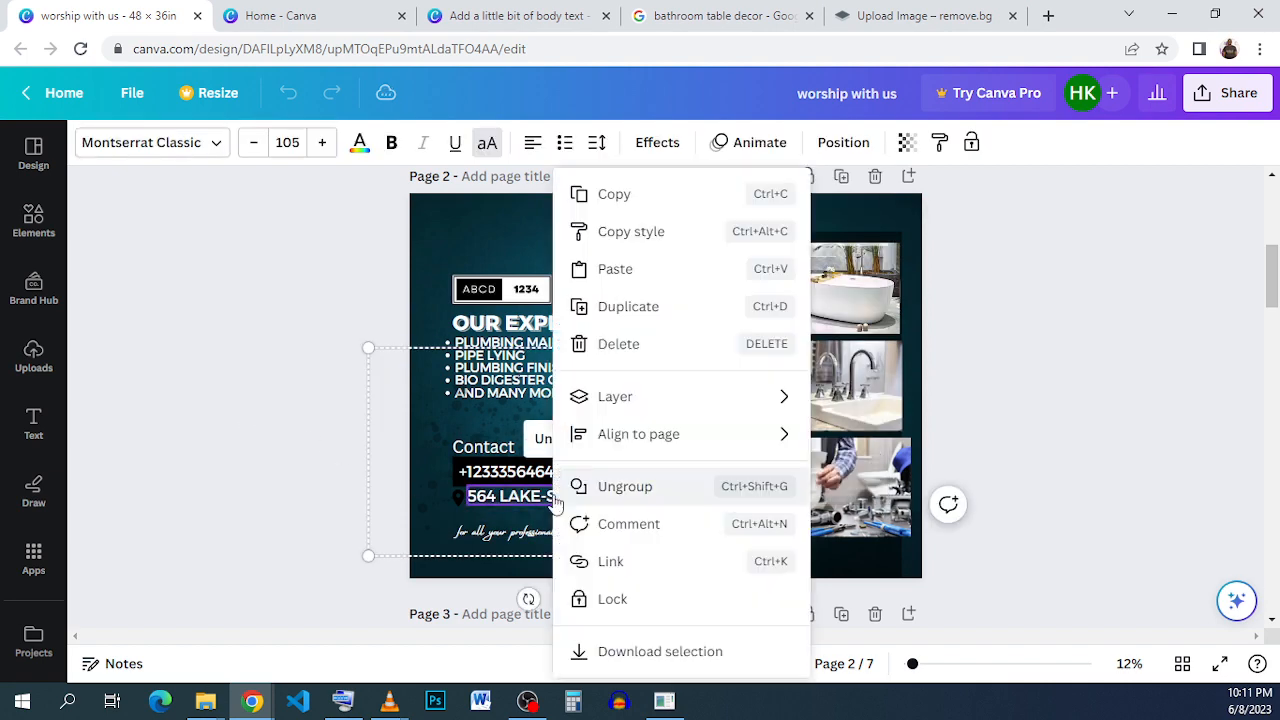
left_click(551, 500)
double_click(537, 495)
right_click(537, 495)
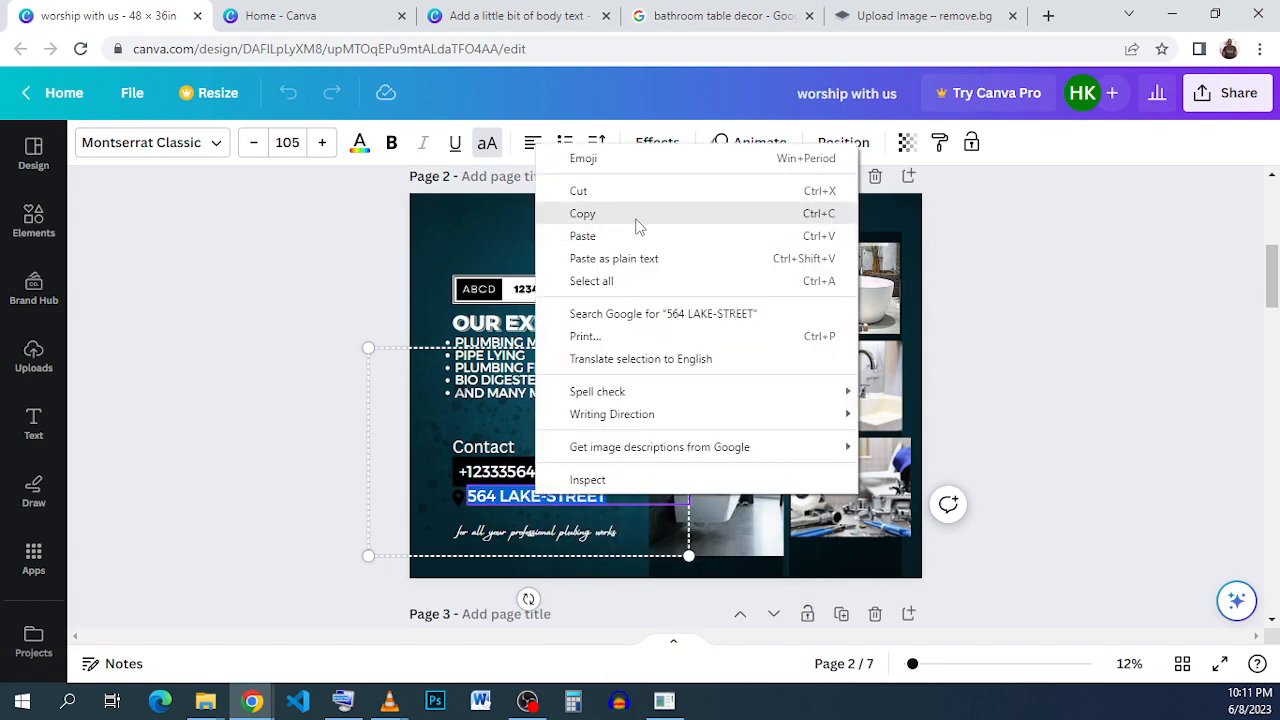
left_click(634, 218)
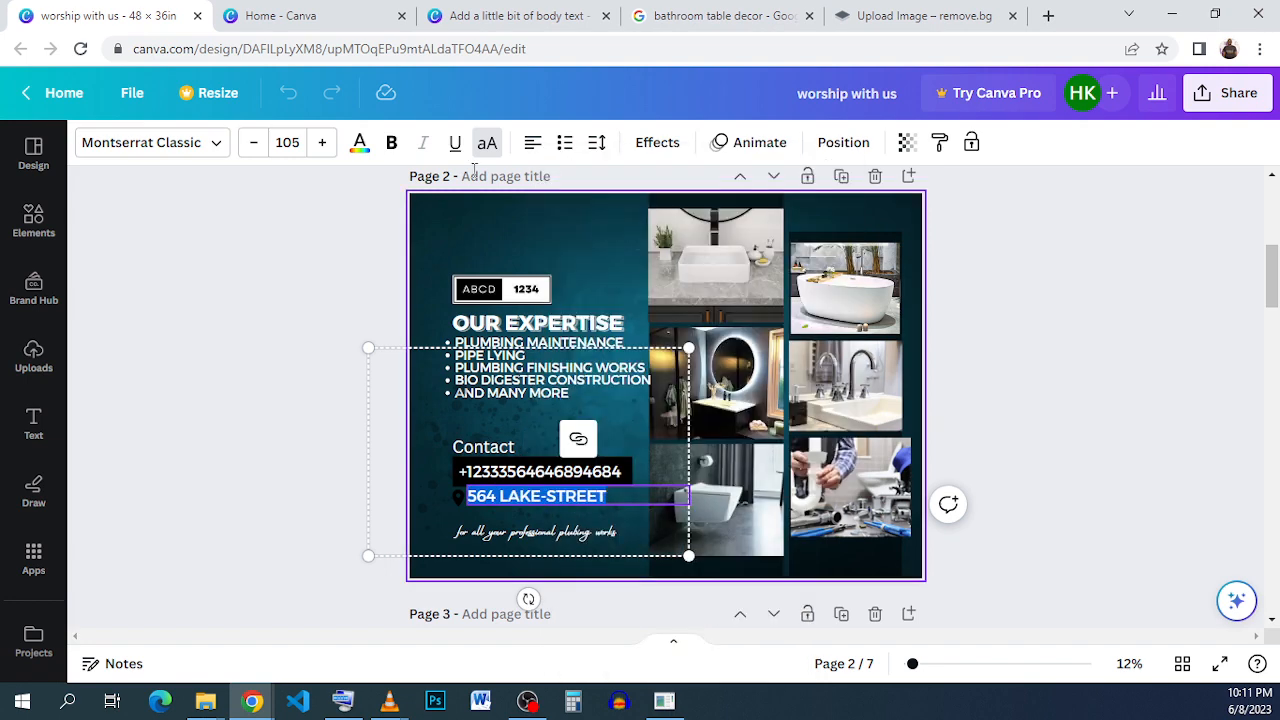
Return to the "Add a little bit of body text" design, duplicate the phone number text, and place the copy beside the location pin.
left_click(542, 44)
left_click(541, 16)
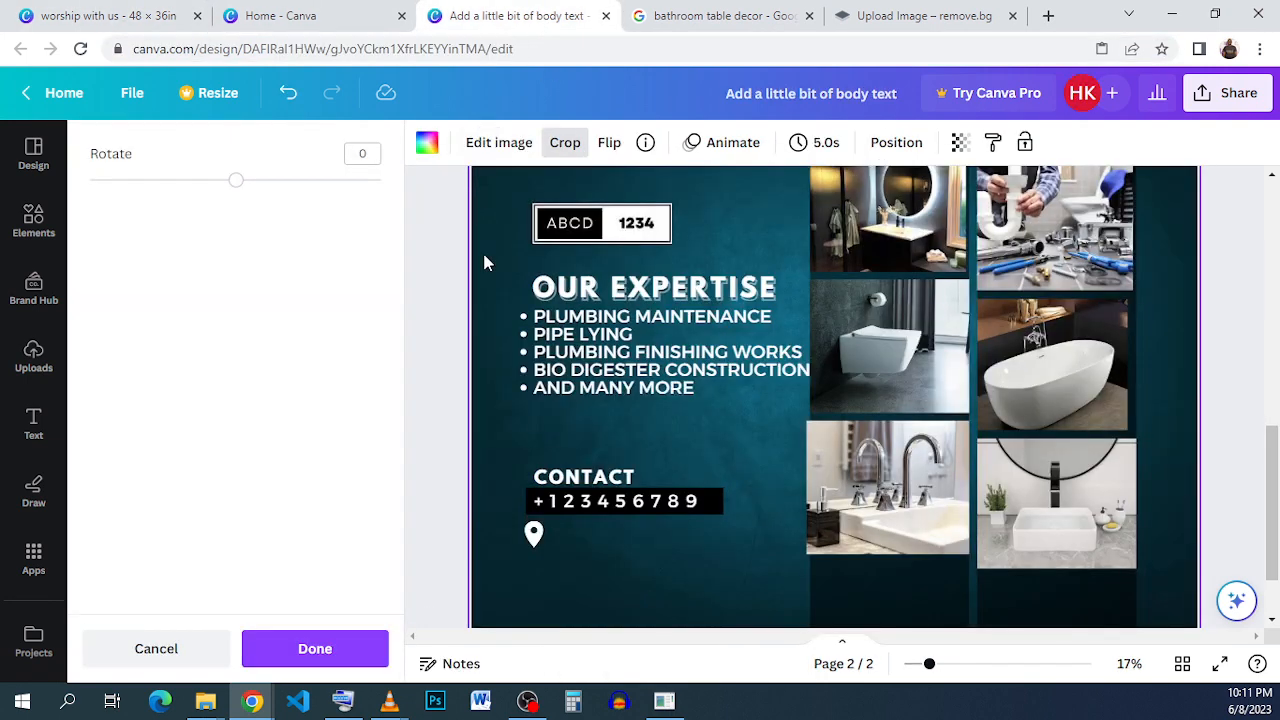
left_click(594, 504)
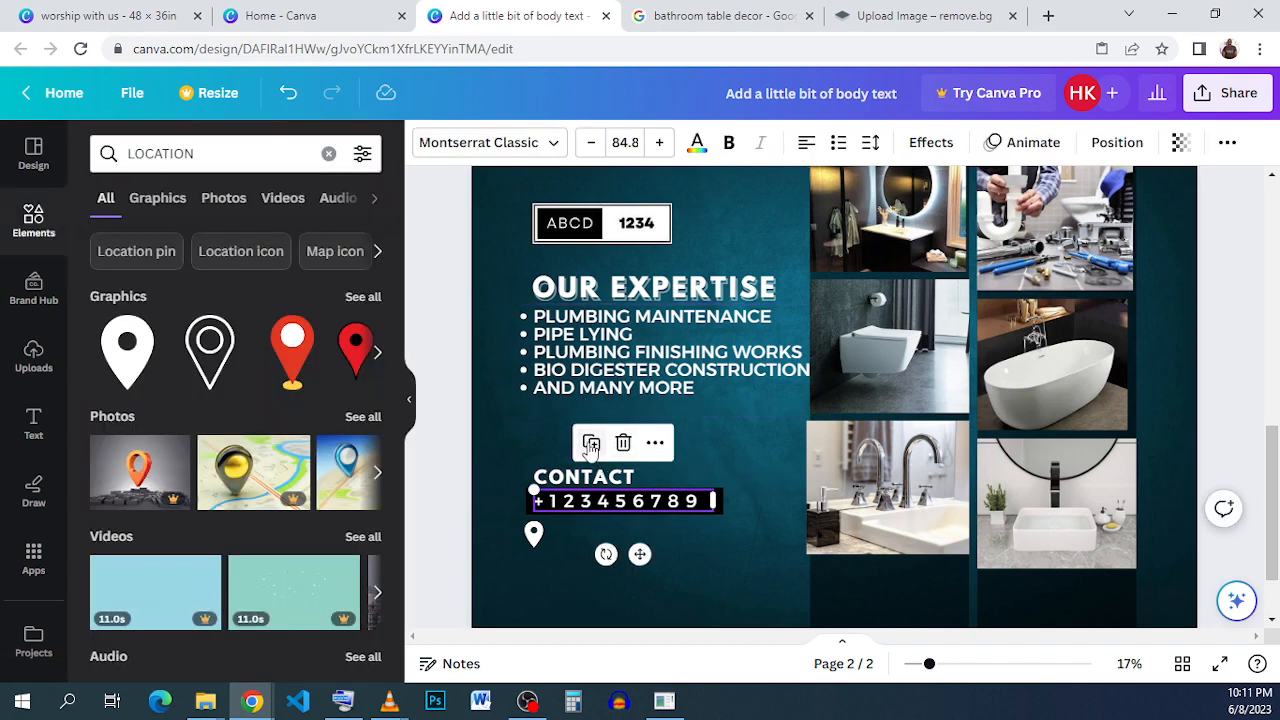
left_click(591, 443)
left_click_drag(608, 531, 609, 529)
Replace the duplicated phone number with the copied street address and widen its text box to keep it on one line.
double_click(609, 529)
right_click(609, 528)
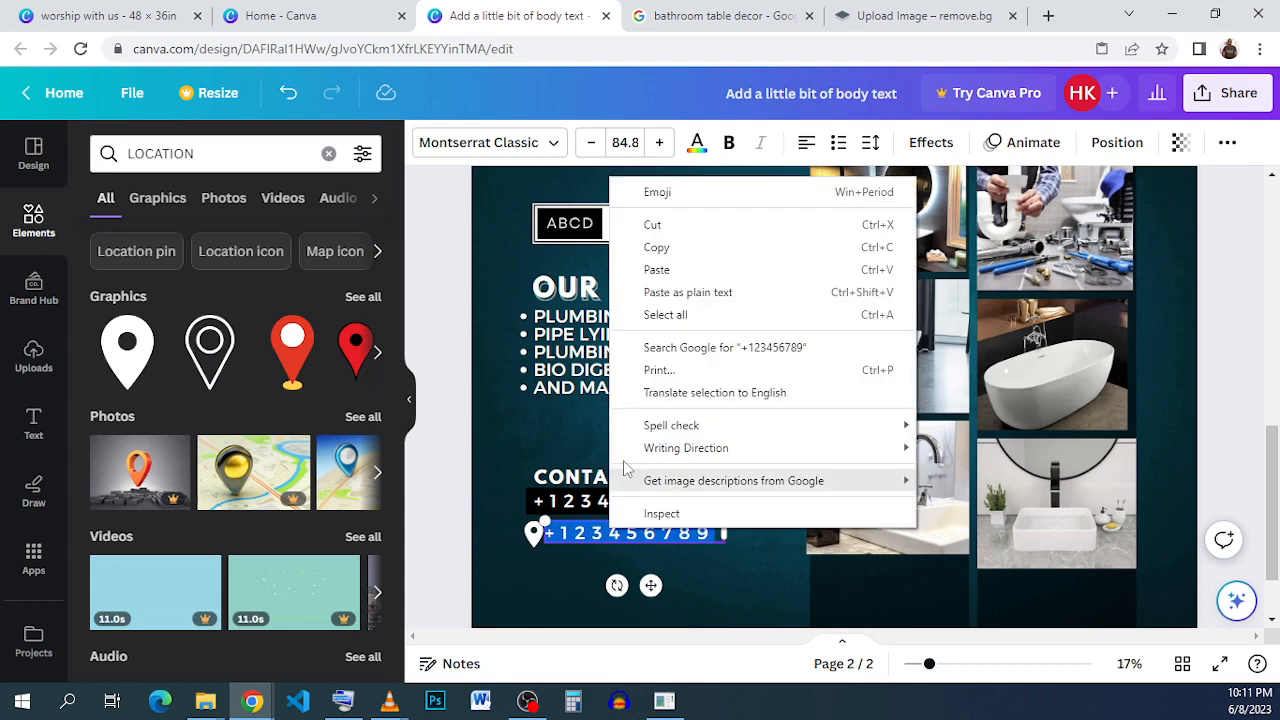
left_click(660, 270)
left_click_drag(723, 533, 819, 527)
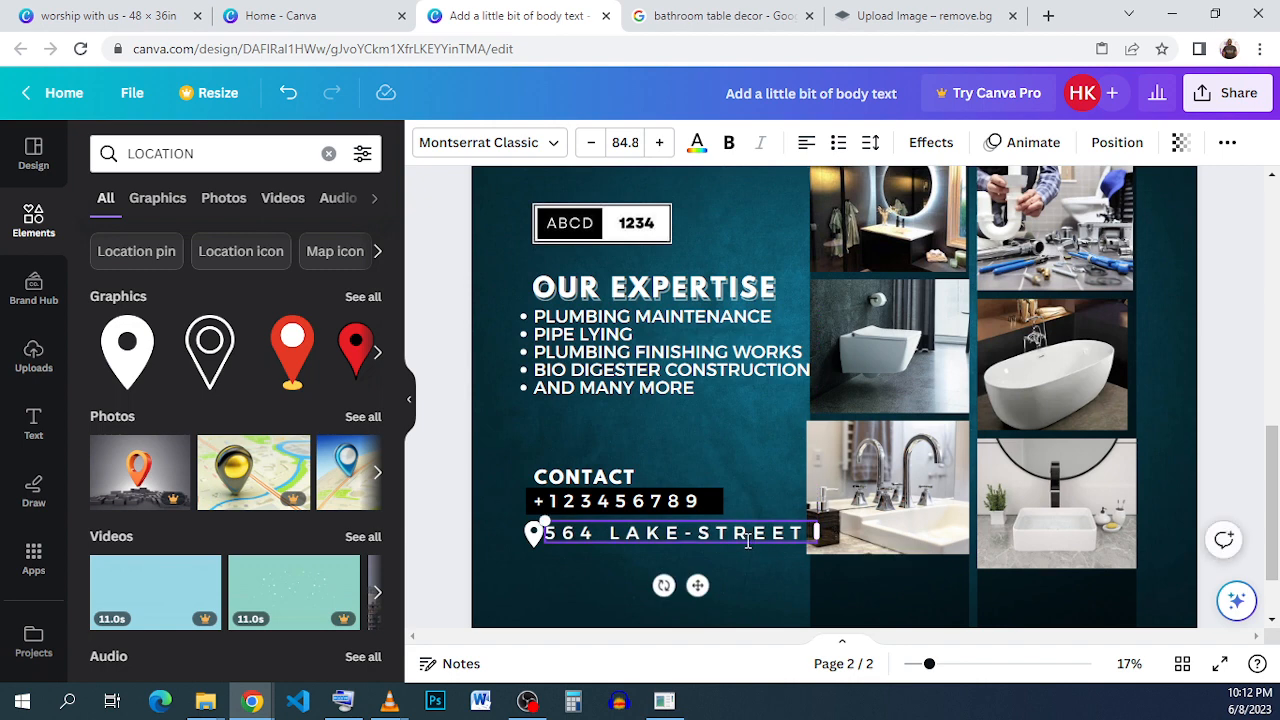
Set the street address font size to 60 and move the line slightly up, closer to the phone number bar.
double_click(642, 533)
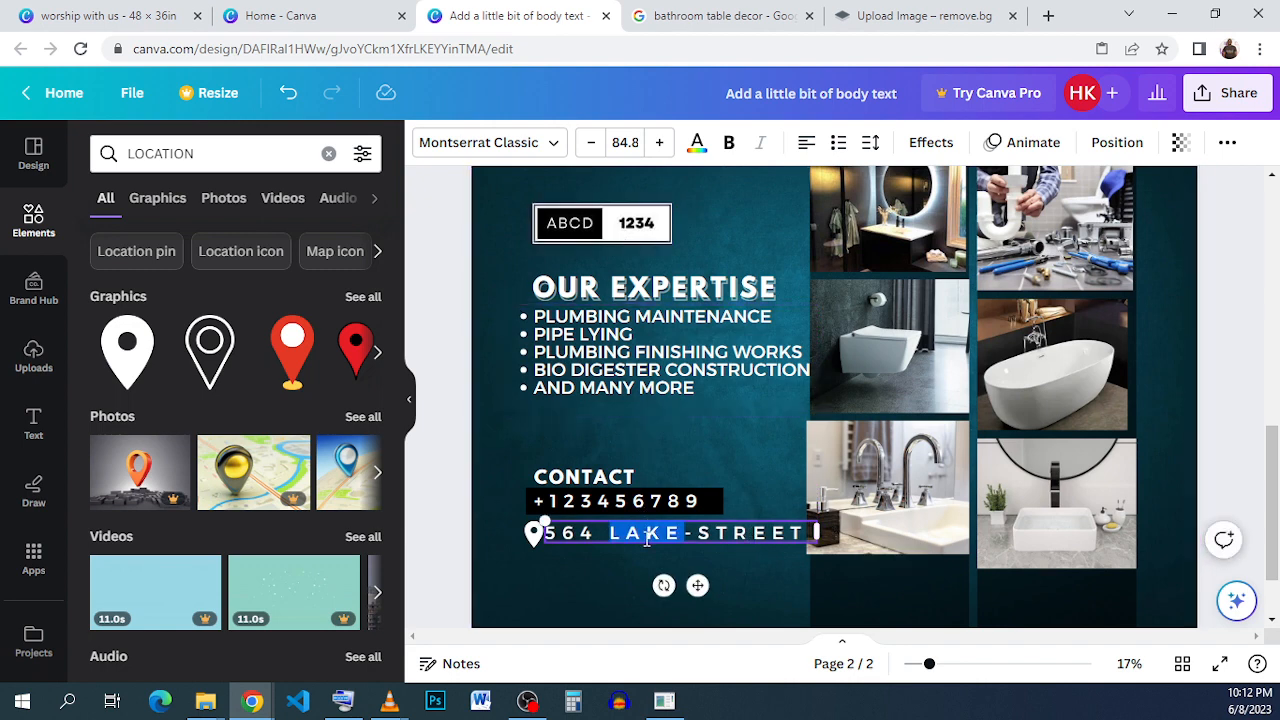
left_click(597, 535)
left_click(631, 142)
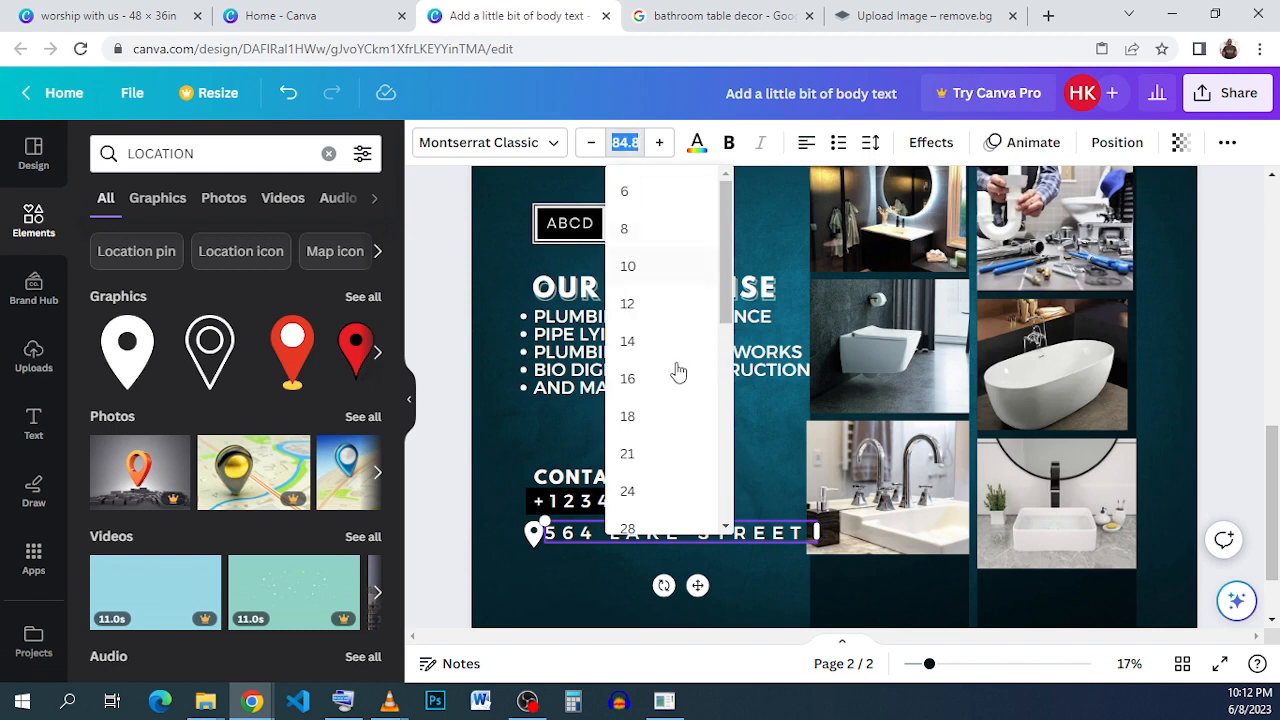
scroll(662, 430, "down", 3)
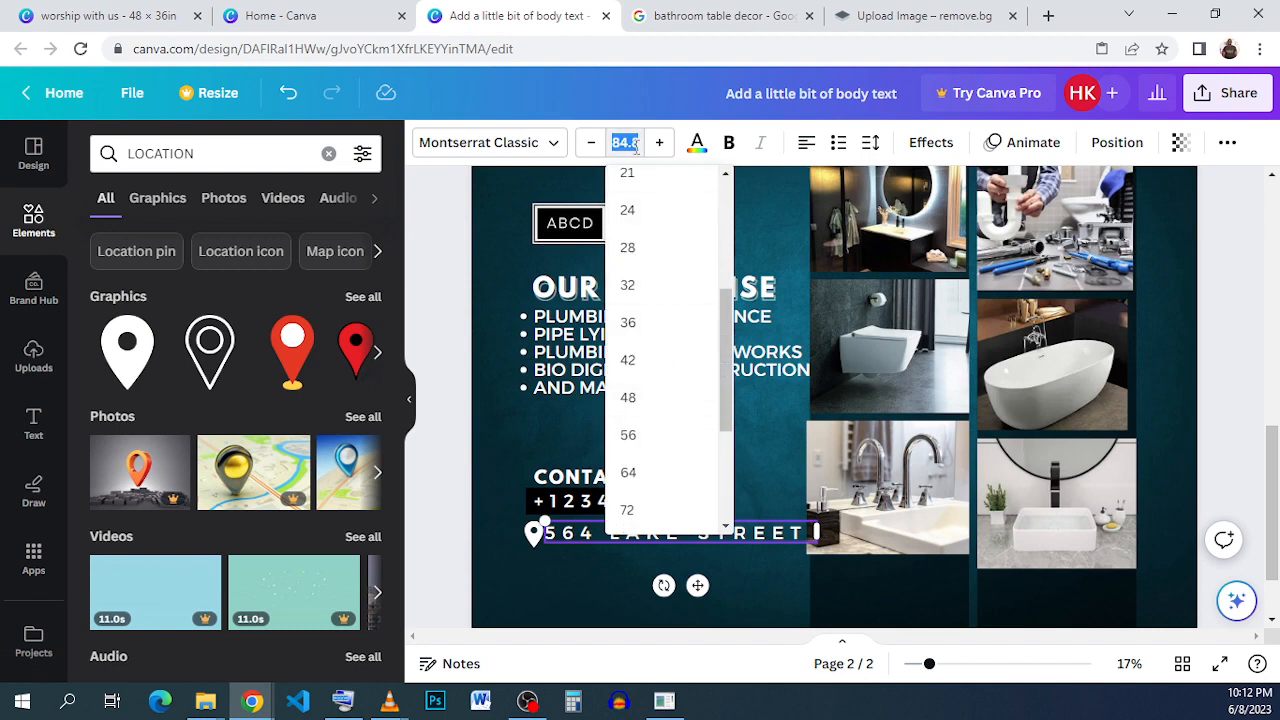
type("60")
key("Return")
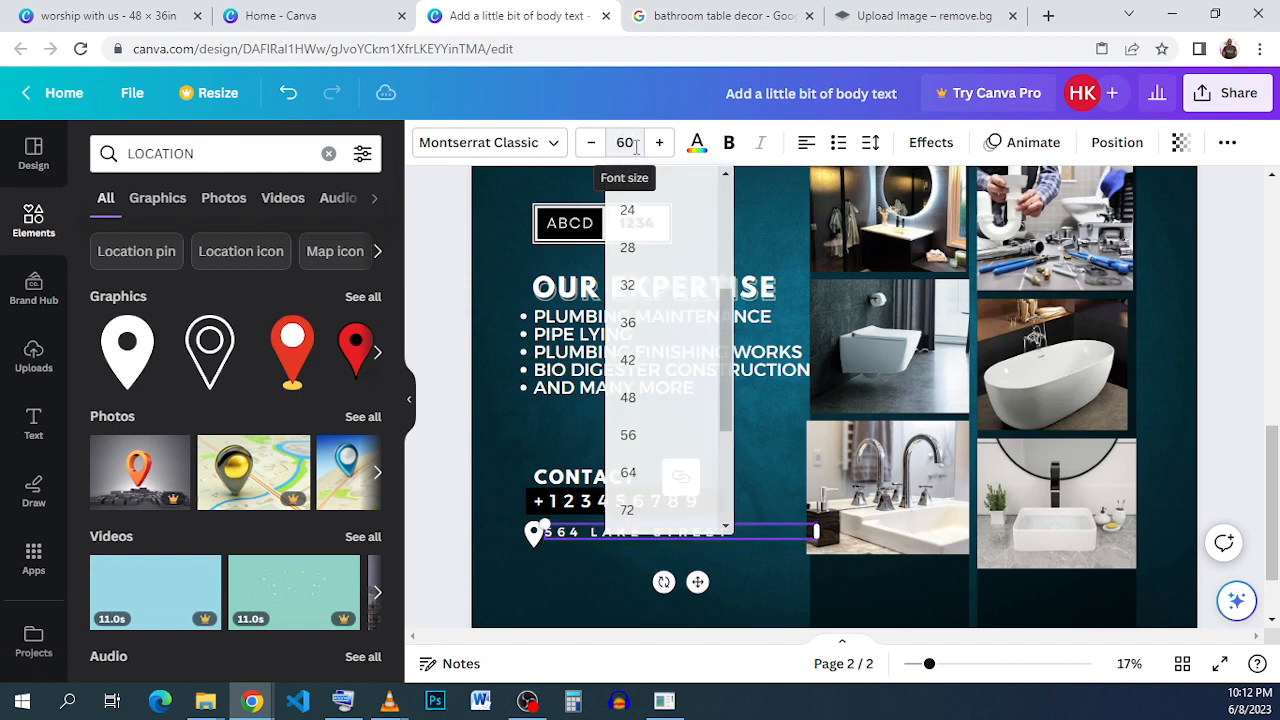
left_click(588, 552)
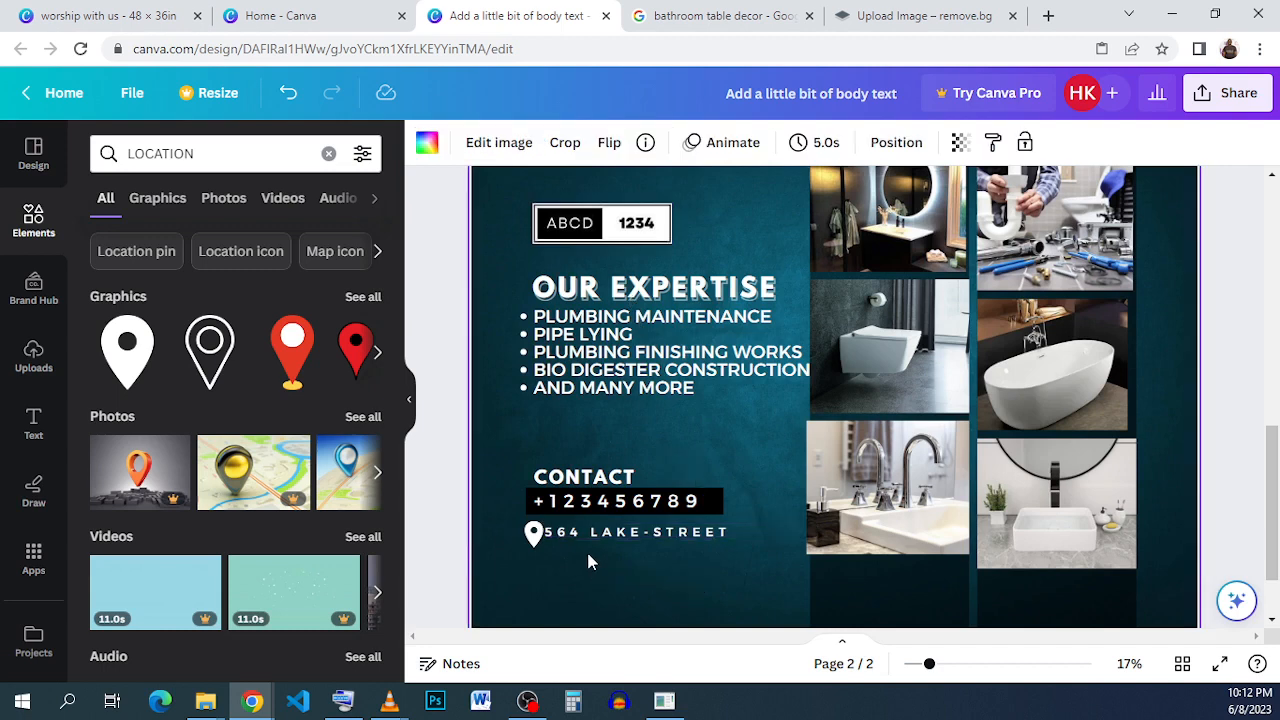
left_click(637, 538)
left_click_drag(637, 538, 637, 540)
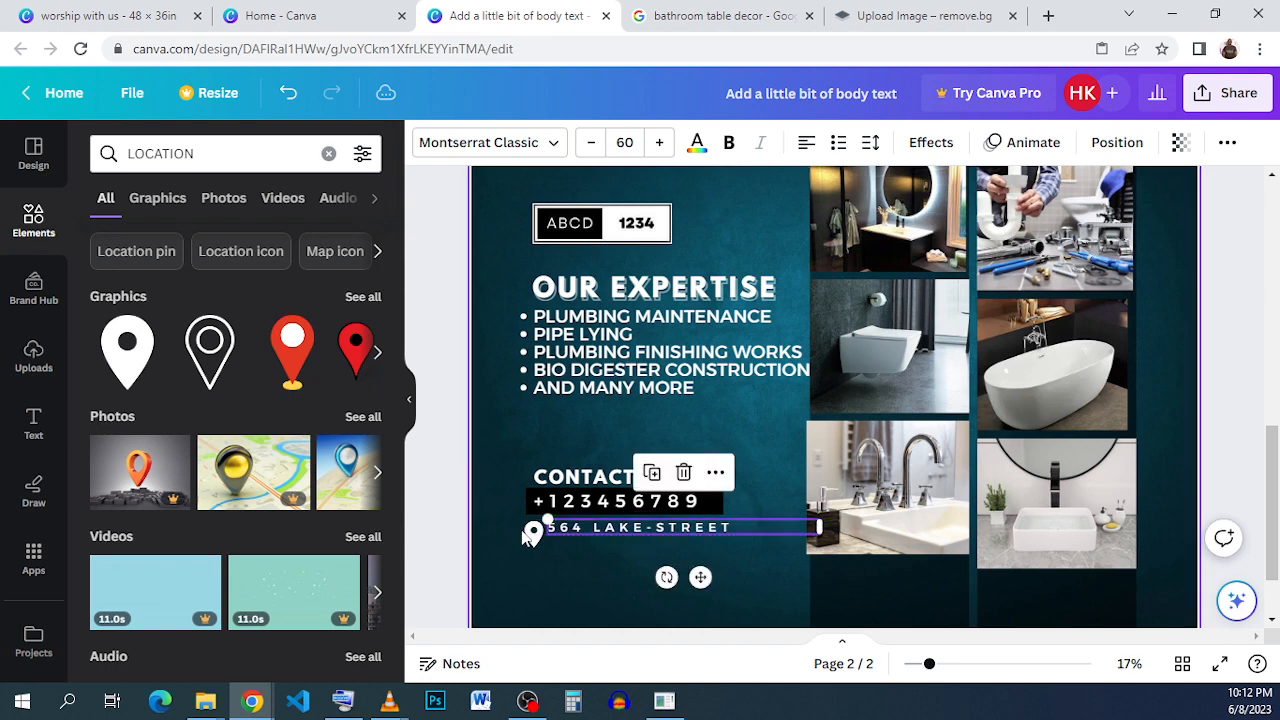
Shrink the location pin to about the height of the address text and nudge it right, closer to the address.
left_click(534, 532)
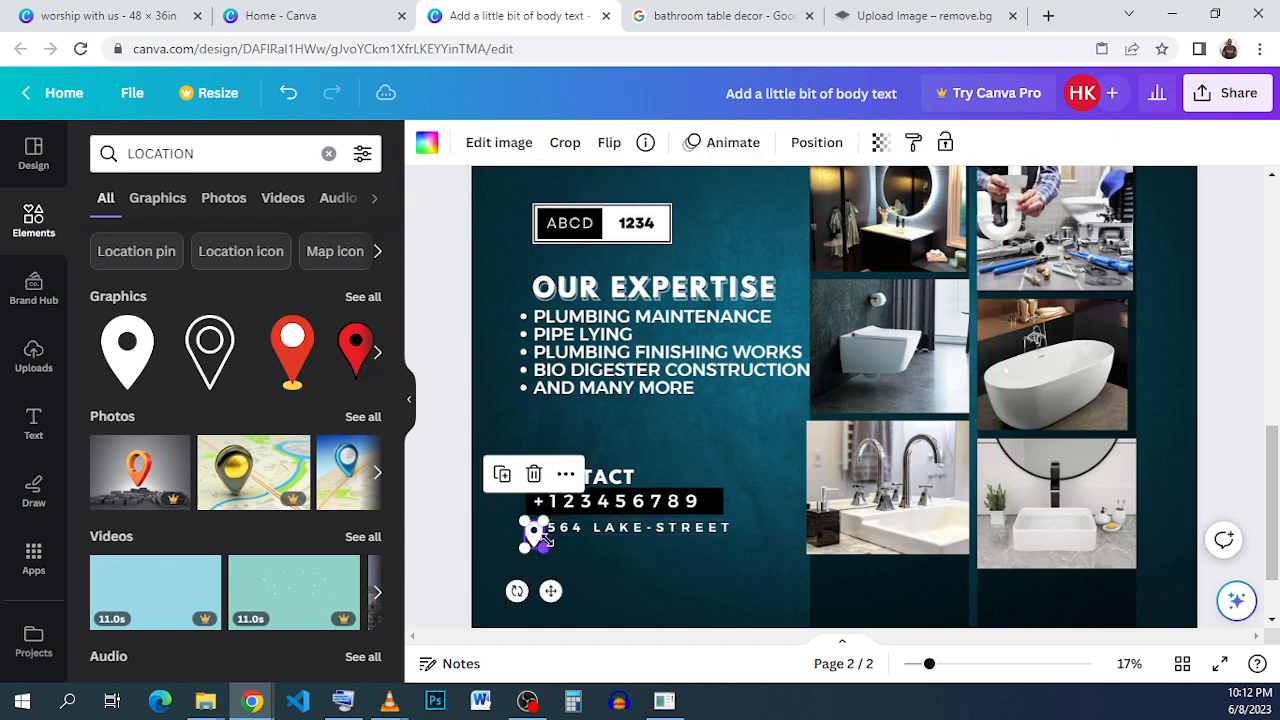
left_click_drag(544, 547, 535, 535)
left_click(579, 587)
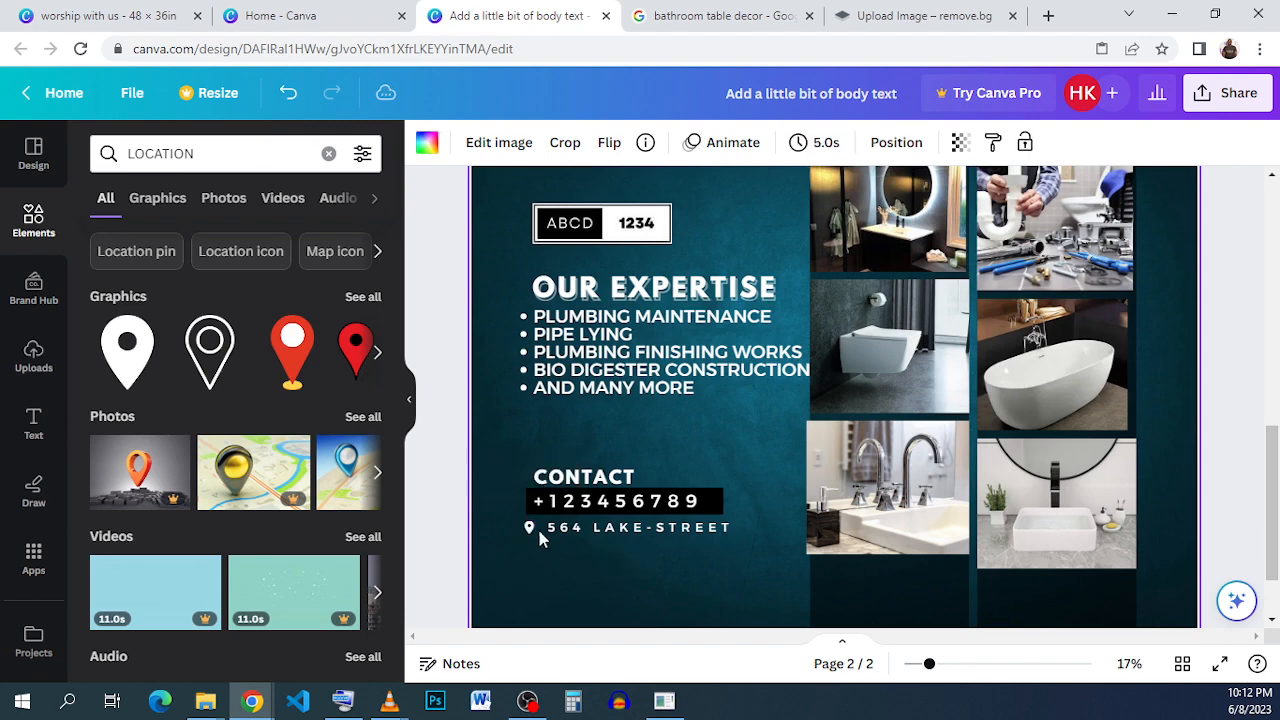
left_click(529, 527)
key("Right")
key("Right")
key("Right")
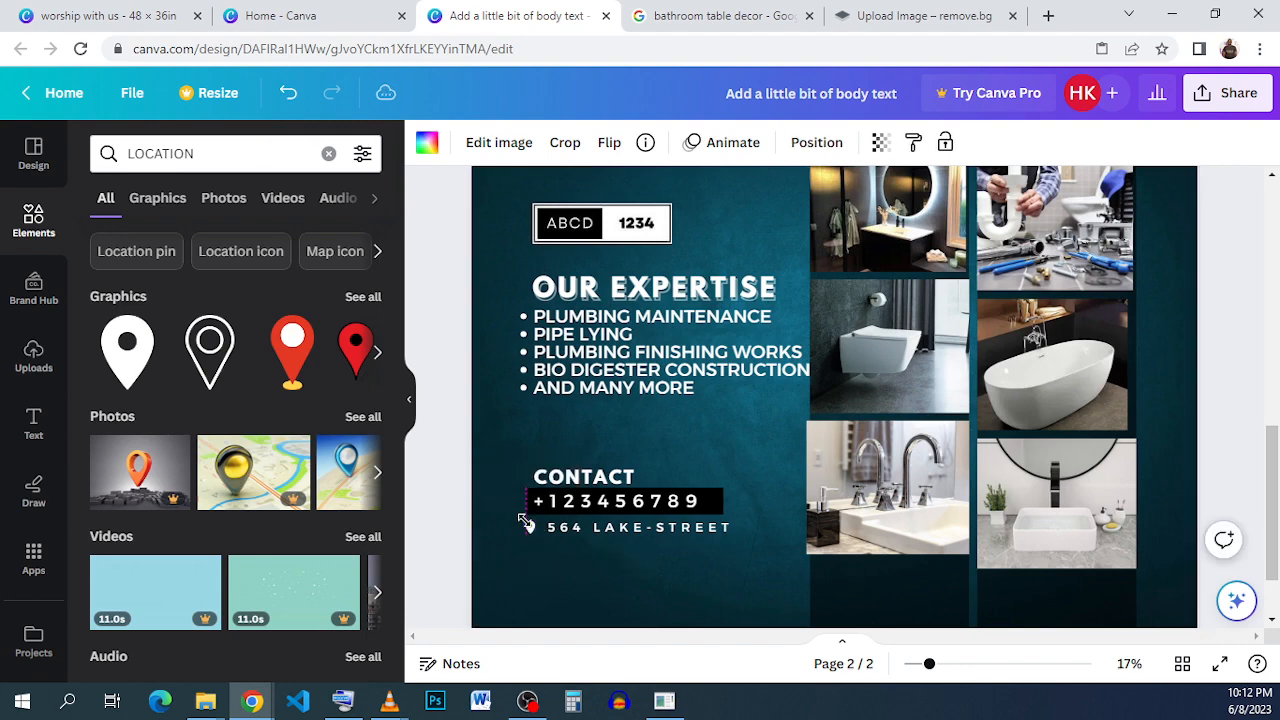
Switch to the "worship with us" design and copy the script tagline "for all your professional plubing works" from page 2.
left_click(90, 15)
left_click(516, 533)
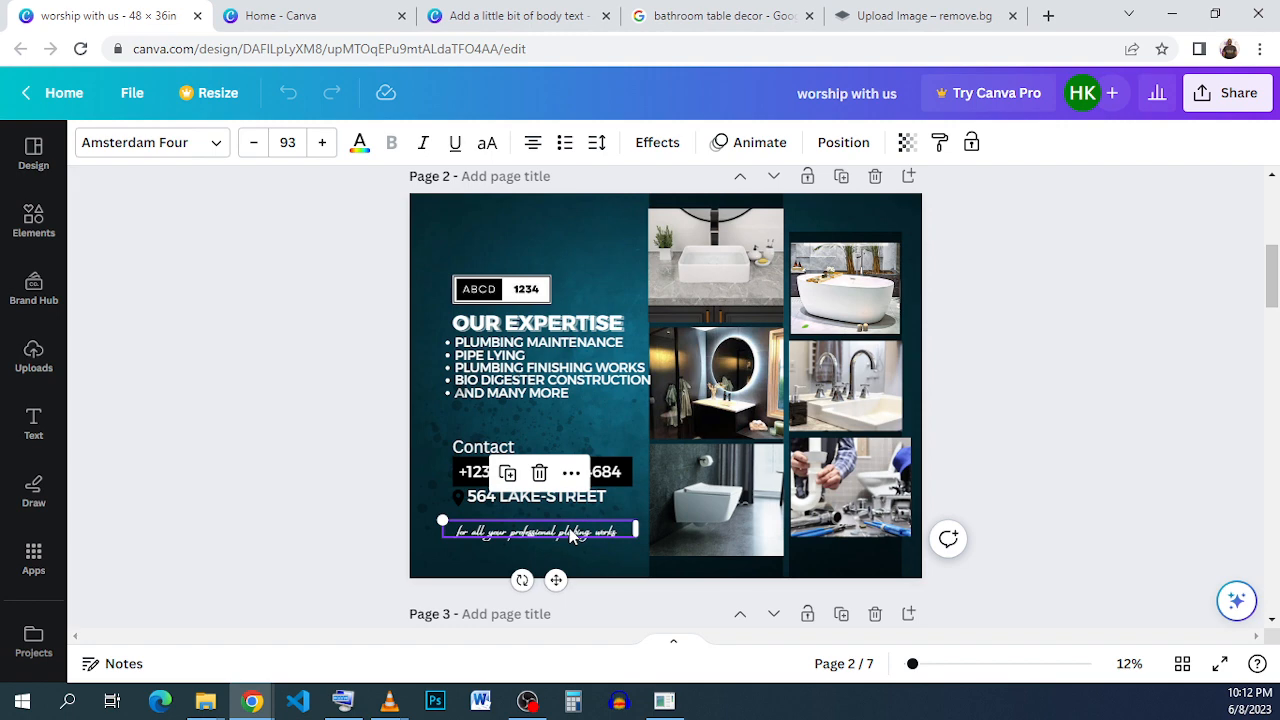
double_click(575, 532)
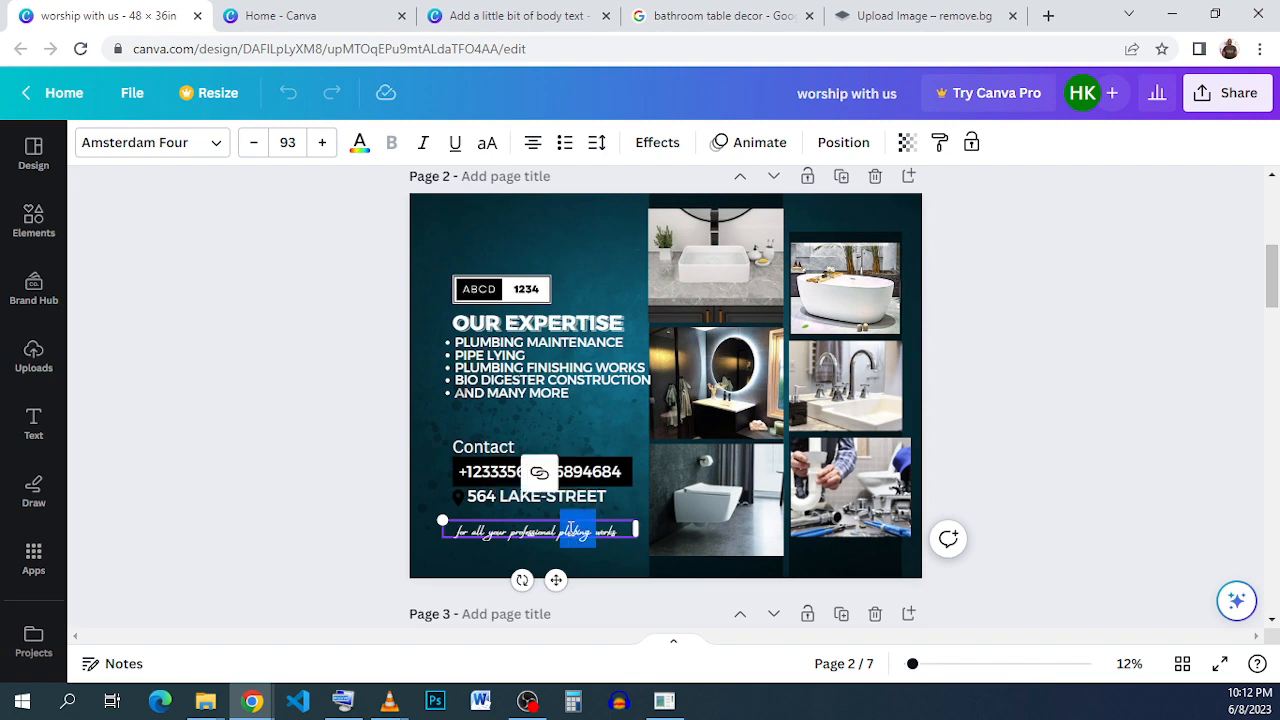
left_click(368, 492)
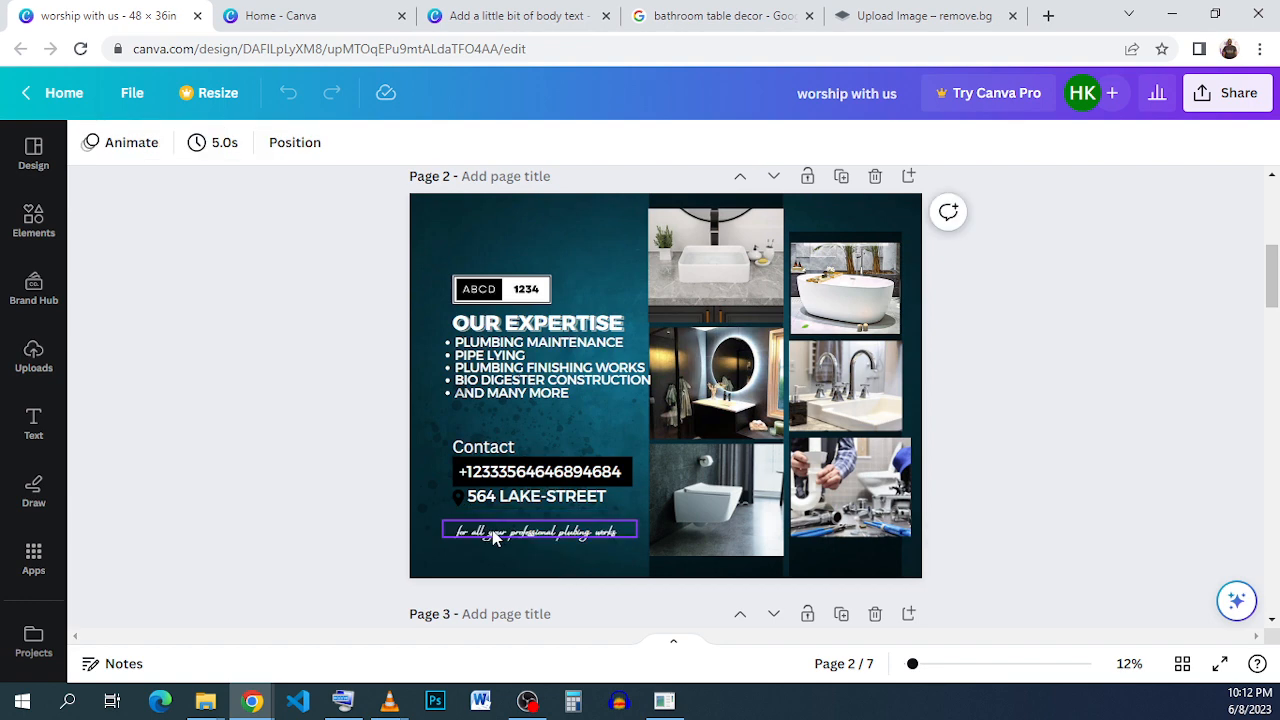
left_click(492, 537)
right_click(522, 489)
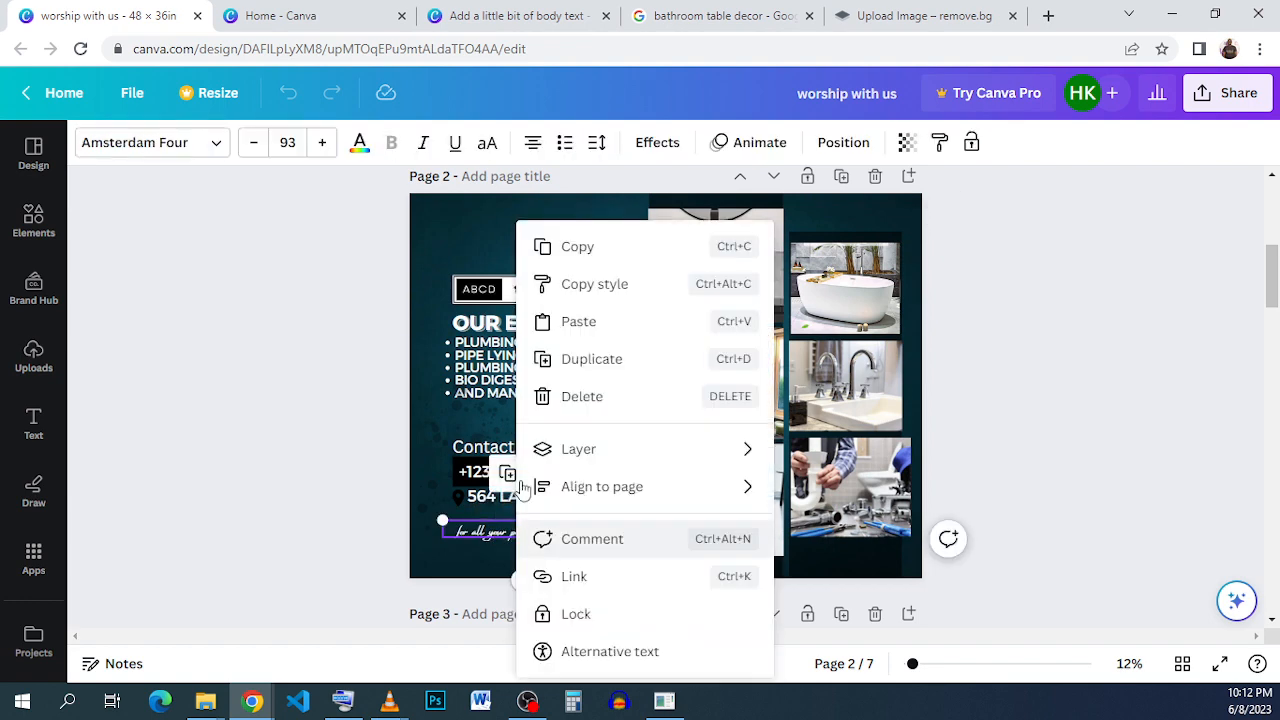
left_click(606, 246)
Return to the "Add a little bit of body text" design and paste the script tagline beneath the street address.
left_click(515, 15)
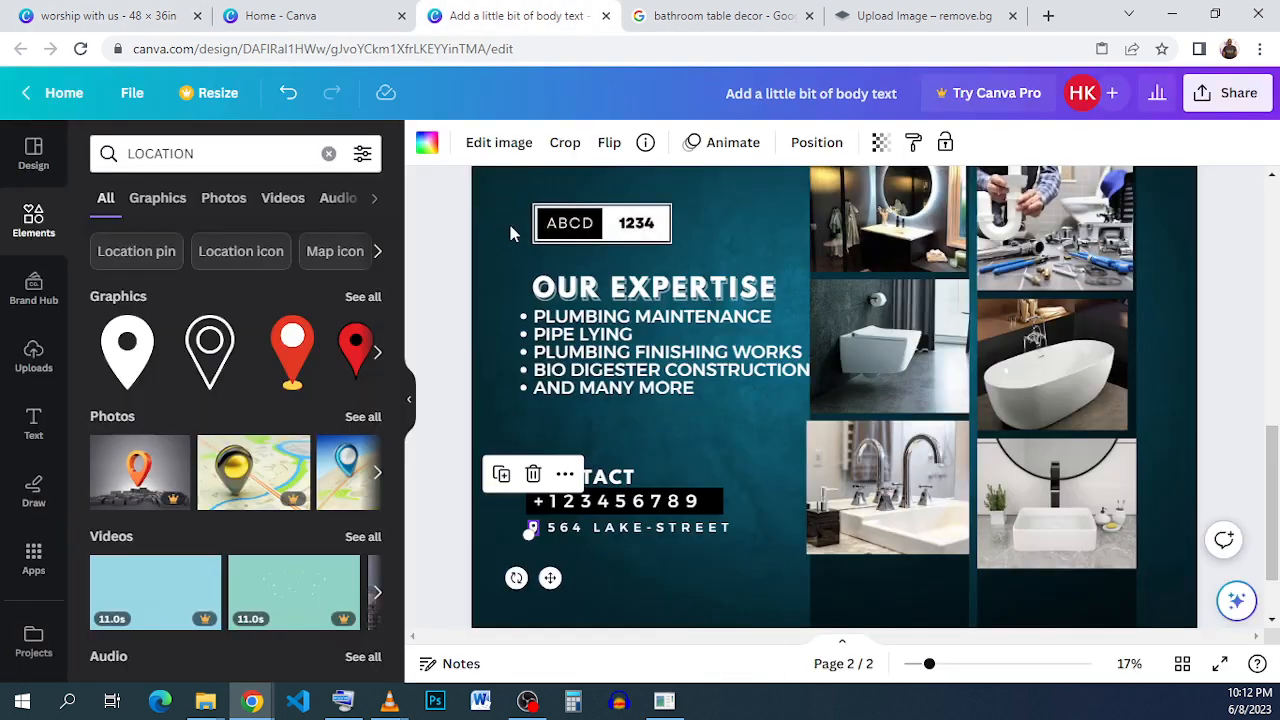
right_click(517, 321)
left_click(660, 320)
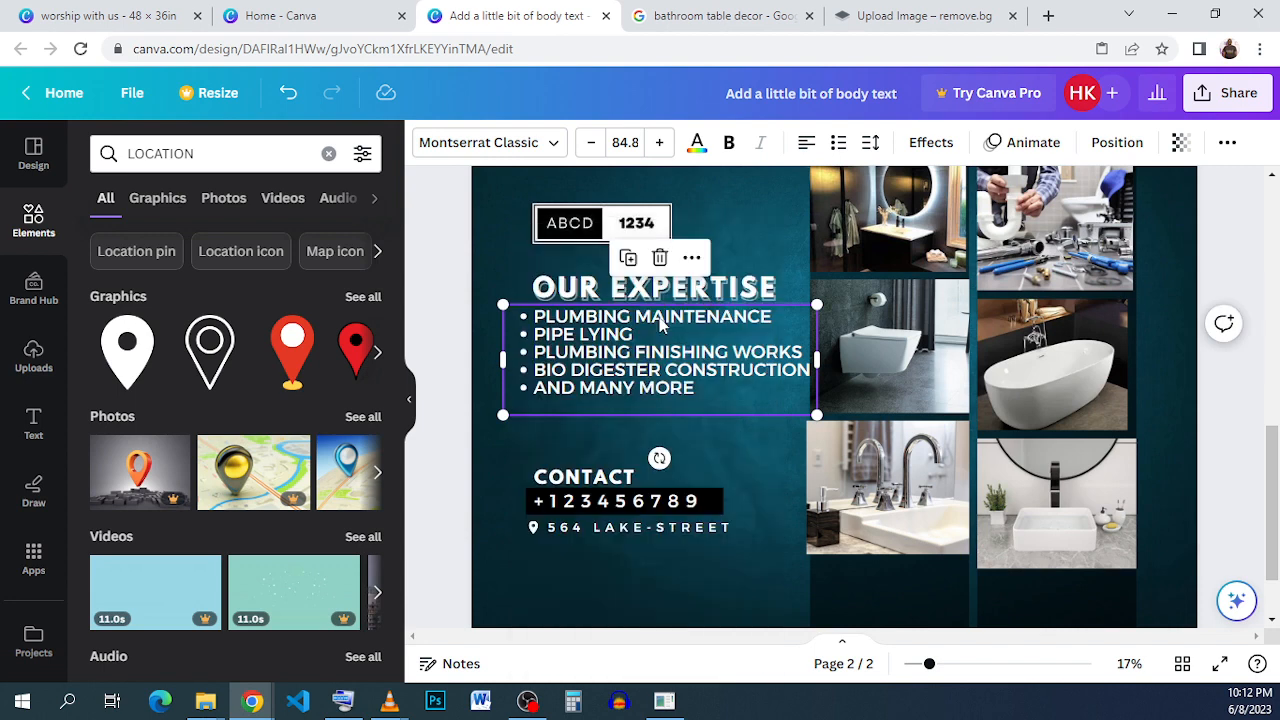
left_click(717, 580)
key("ctrl+v")
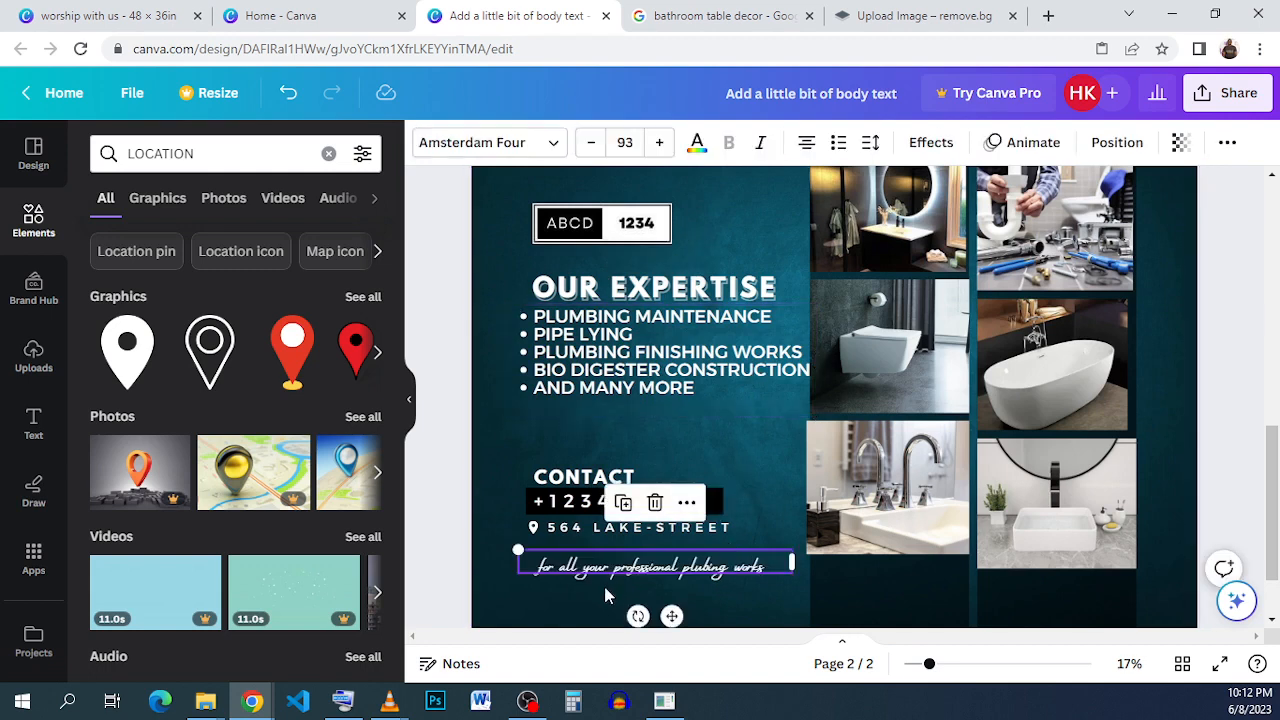
left_click(743, 468)
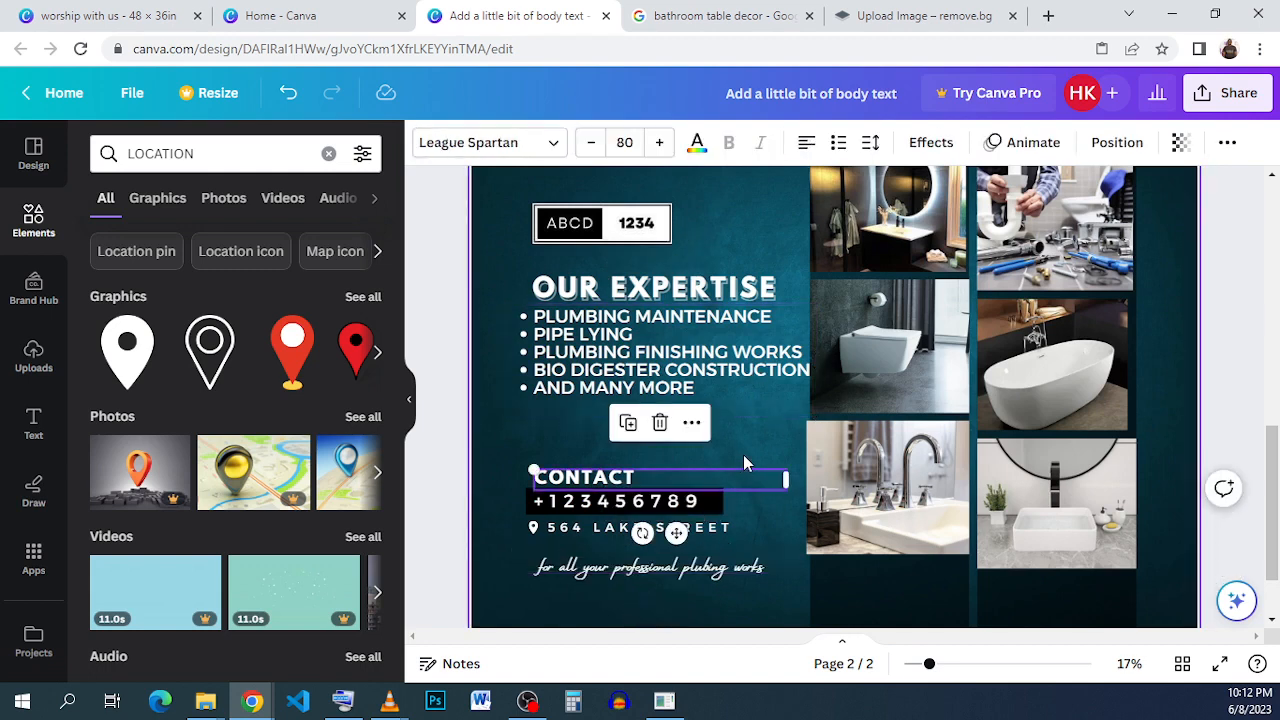
key("ctrl+minus")
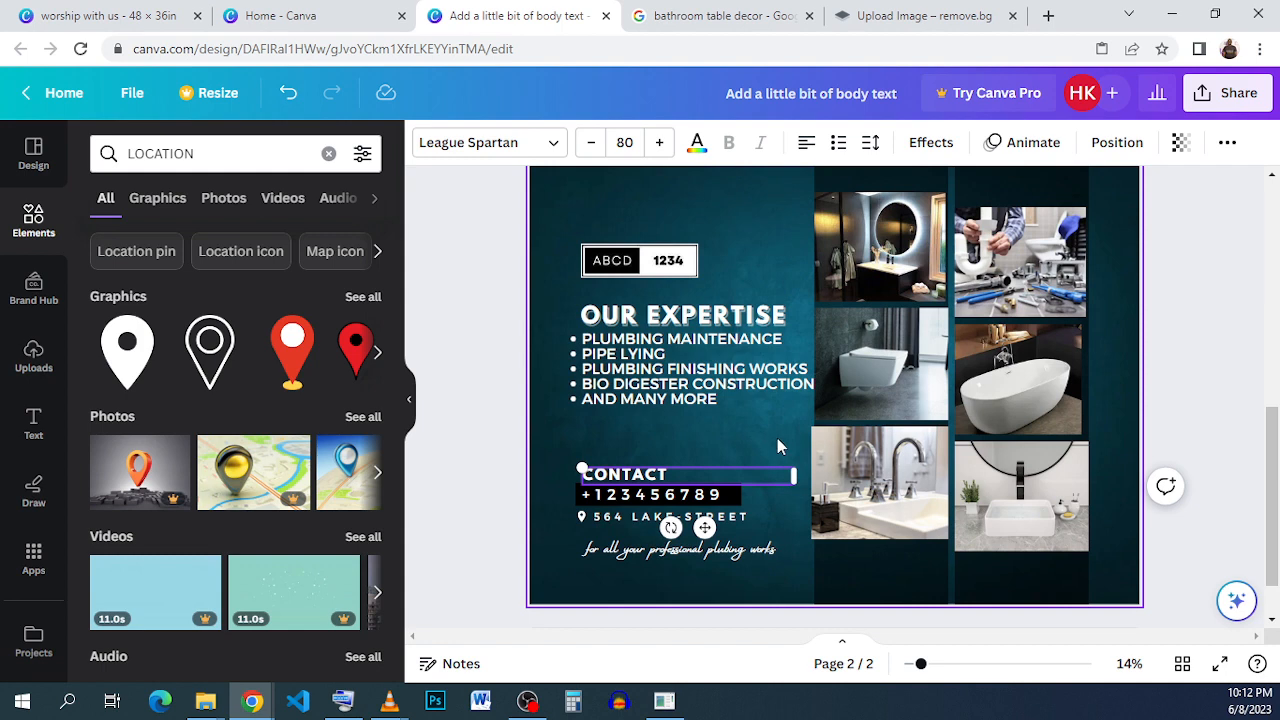
key("ctrl+minus")
left_click(1116, 420)
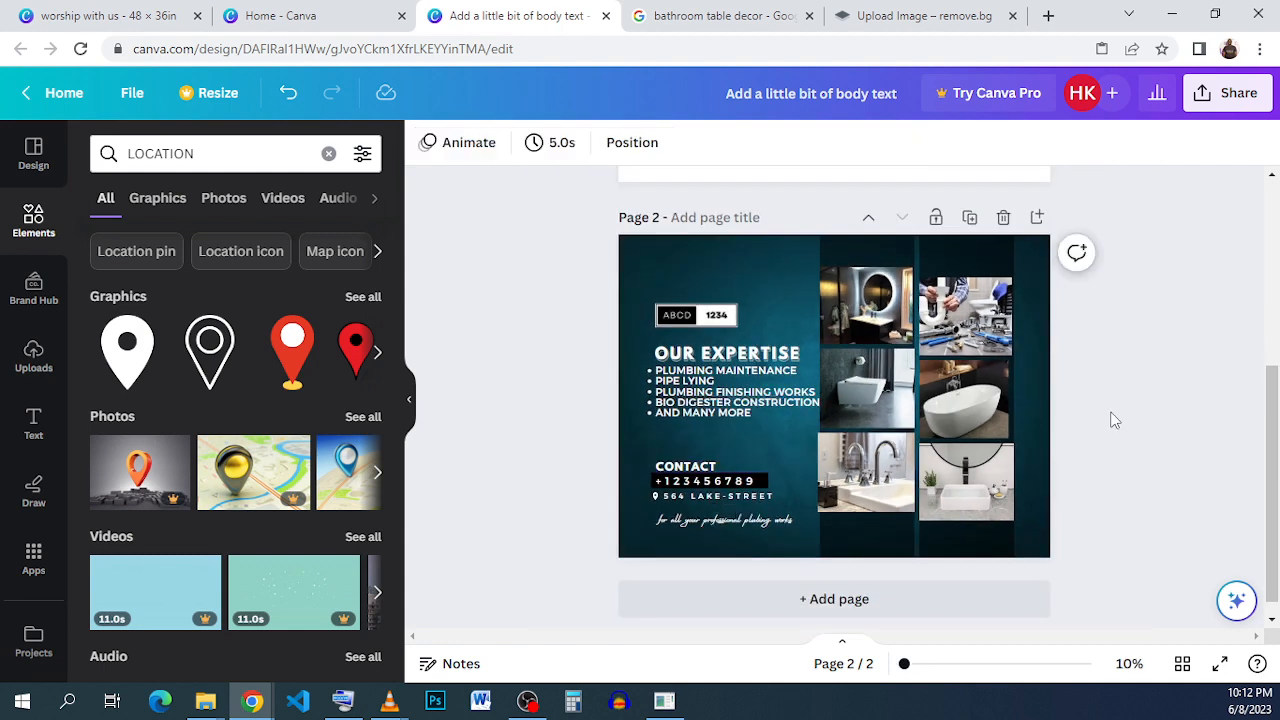